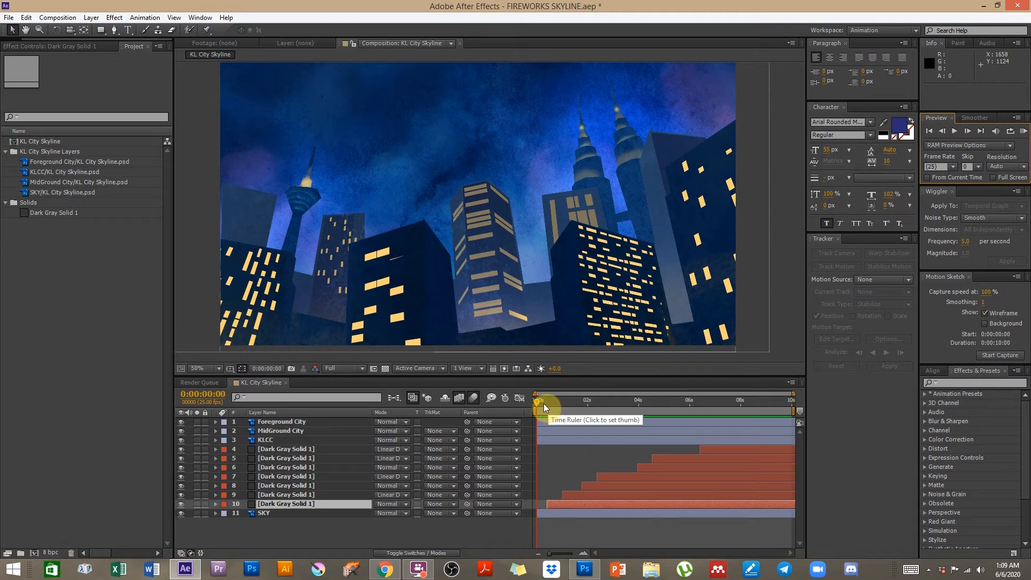
# Step: Preview the fireworks animation from the start, once complete and again with the three city layers and SKY hidden
pyautogui.moveTo(543, 403)
pyautogui.mouseDown()
pyautogui.moveTo(587, 404)
pyautogui.moveTo(534, 409)
pyautogui.mouseUp()
pyautogui.click(1023, 130)
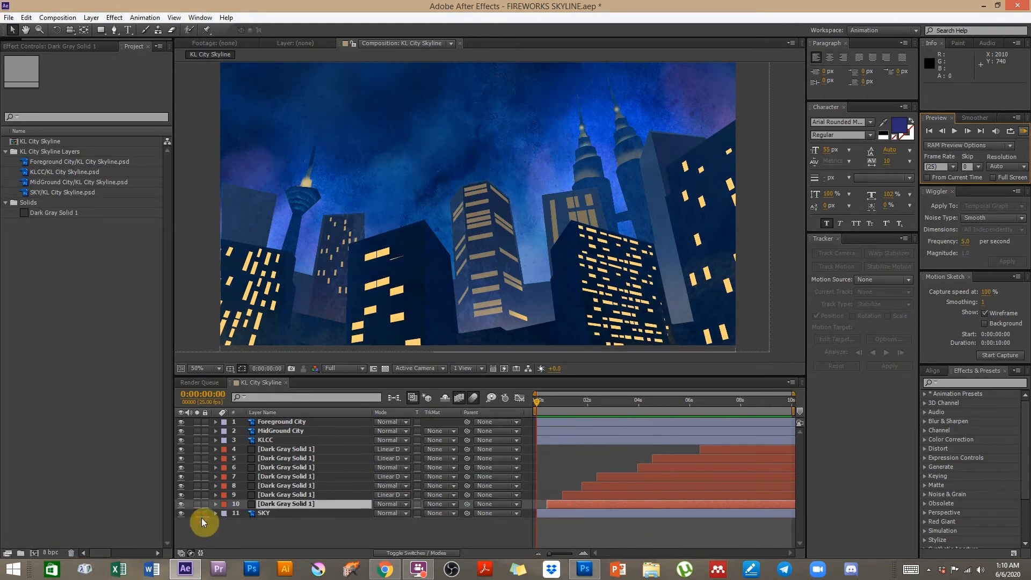
pyautogui.moveTo(181, 440); pyautogui.dragTo(180, 427)
pyautogui.click(181, 513)
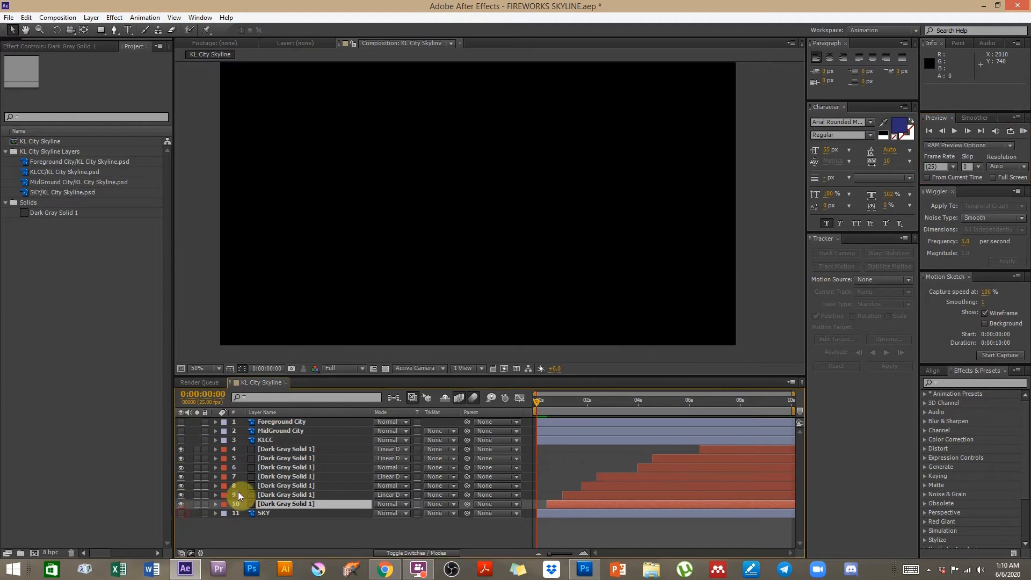
pyautogui.click(1023, 131)
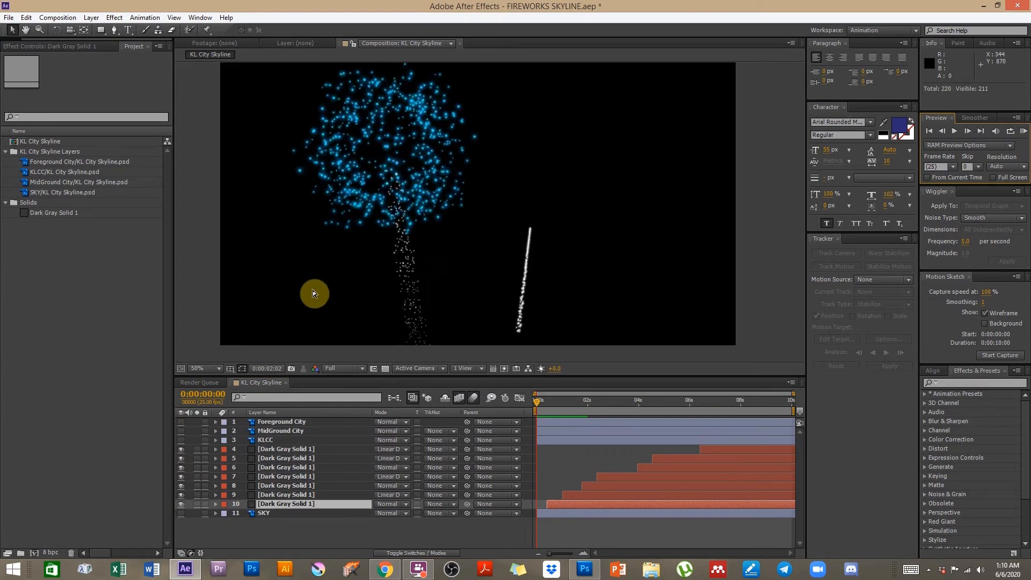
pyautogui.press('space')
pyautogui.press('space')
# Step: Duplicate the KL City Skyline composition in the project and open the copy
pyautogui.click(110, 317)
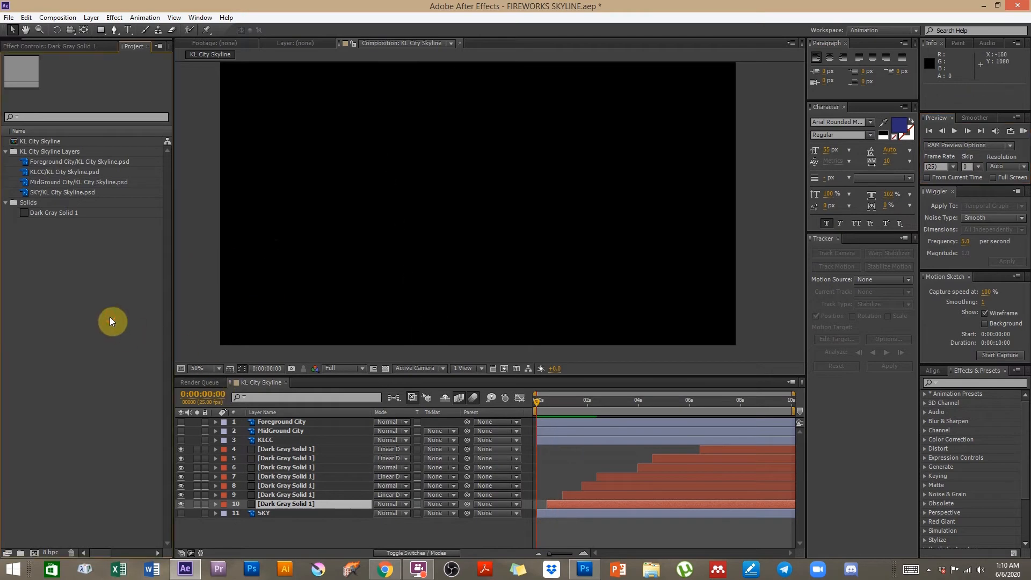
pyautogui.click(5, 152)
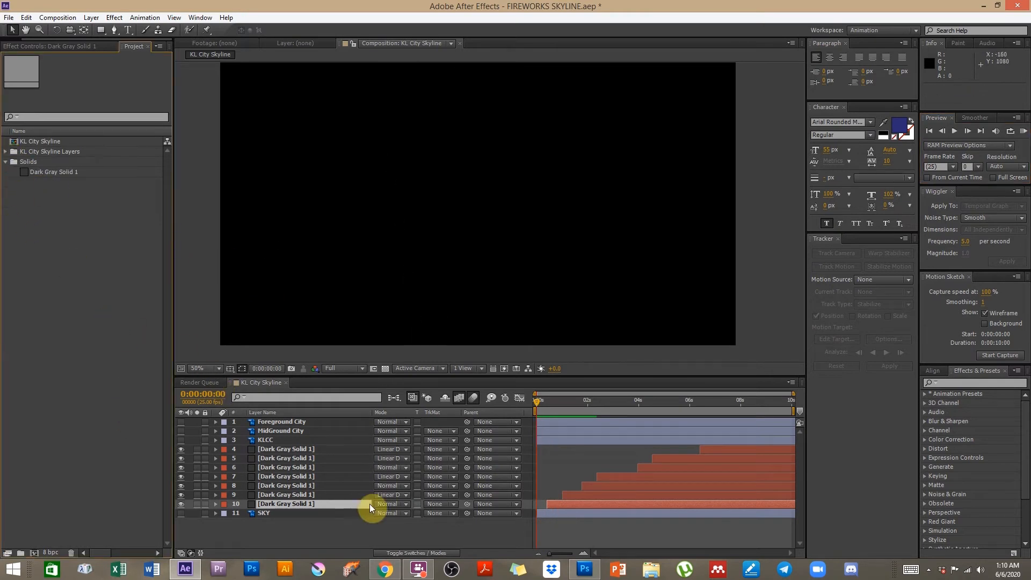
pyautogui.click(301, 502)
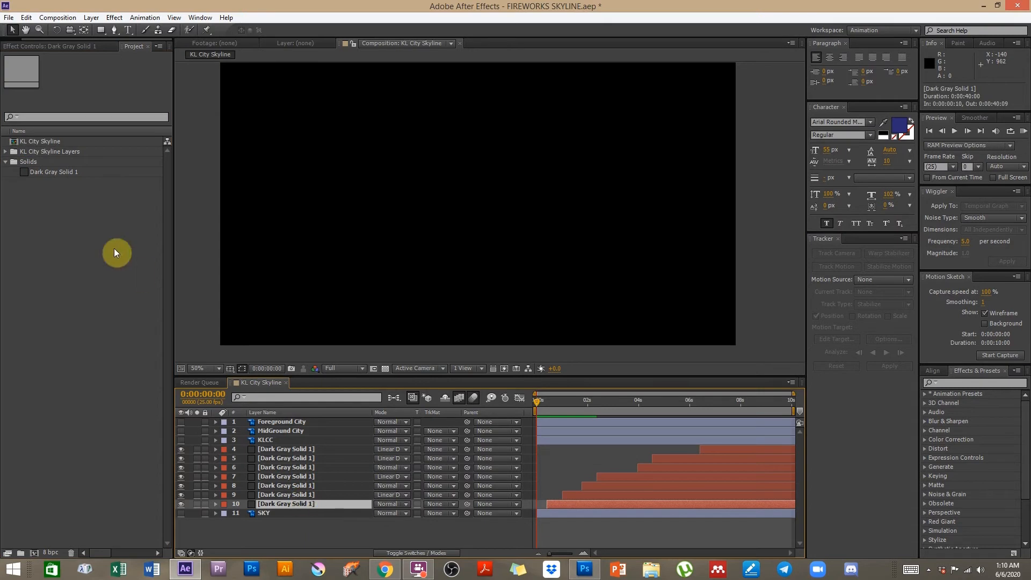
pyautogui.click(37, 142)
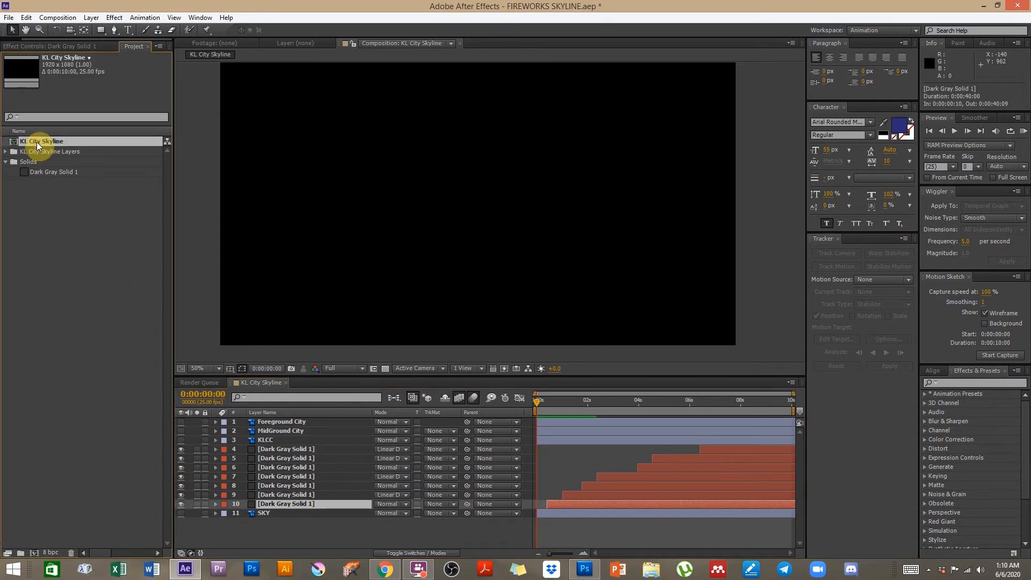
pyautogui.hotkey('ctrl', 'd')
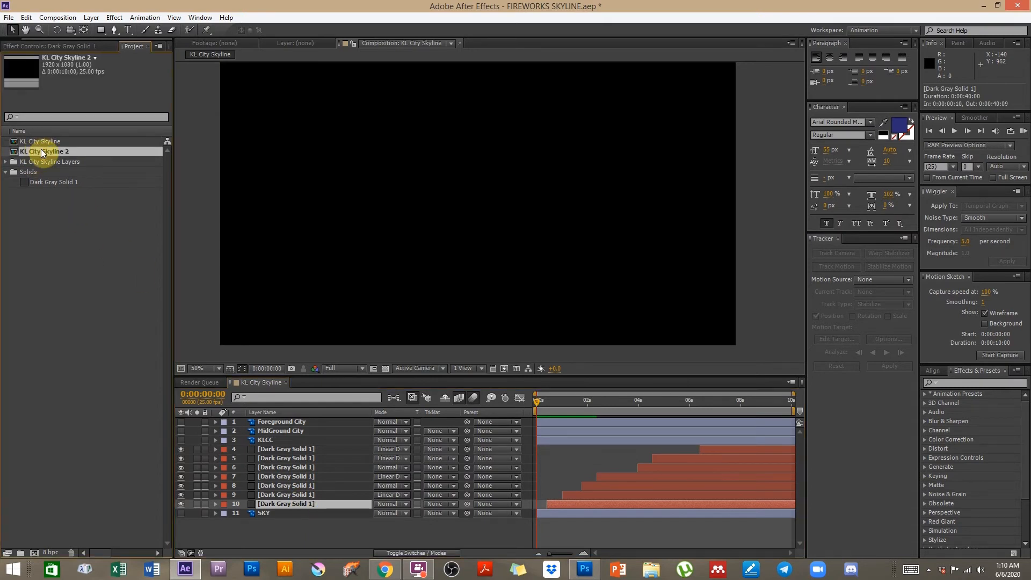
pyautogui.doubleClick(41, 152)
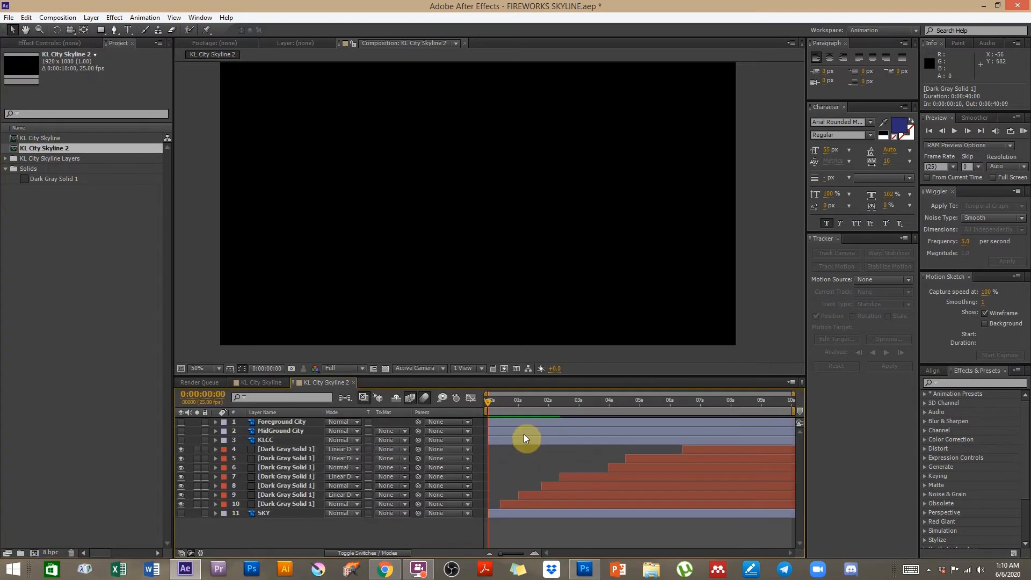
# Step: Make the Foreground City, MidGround City, KLCC and SKY layers visible and delete all seven Dark Gray Solid 1 layers
pyautogui.moveTo(505, 403); pyautogui.dragTo(686, 404)
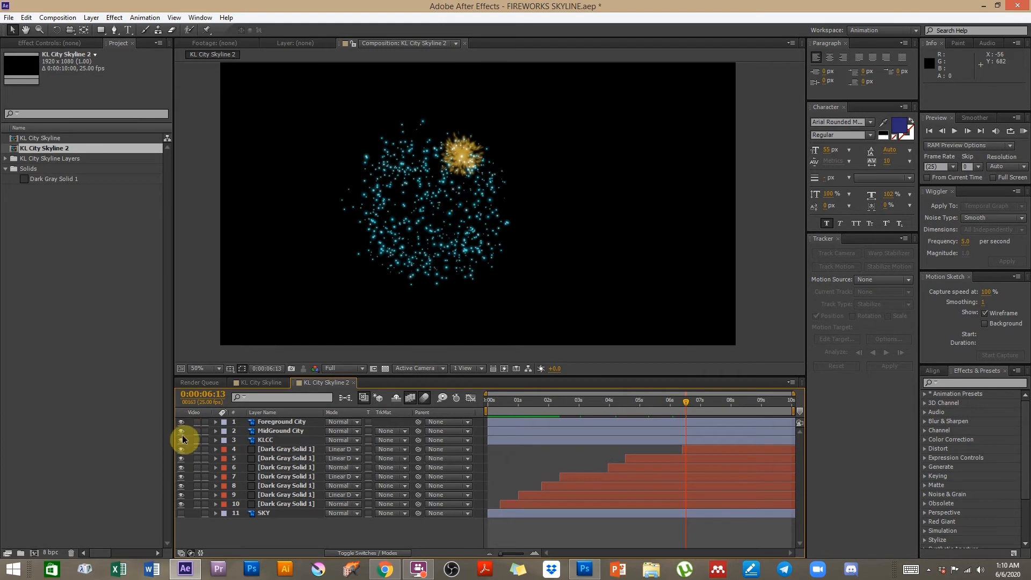
pyautogui.moveTo(183, 421); pyautogui.dragTo(185, 513)
pyautogui.click(276, 504)
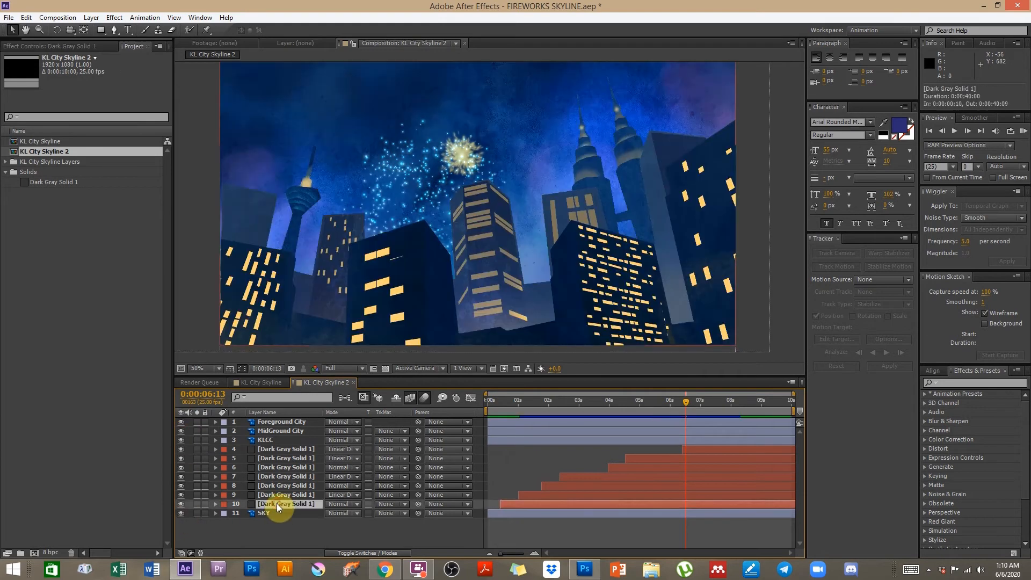
pyautogui.keyDown('shift'); pyautogui.click(292, 449); pyautogui.keyUp('shift')
pyautogui.press('Delete')
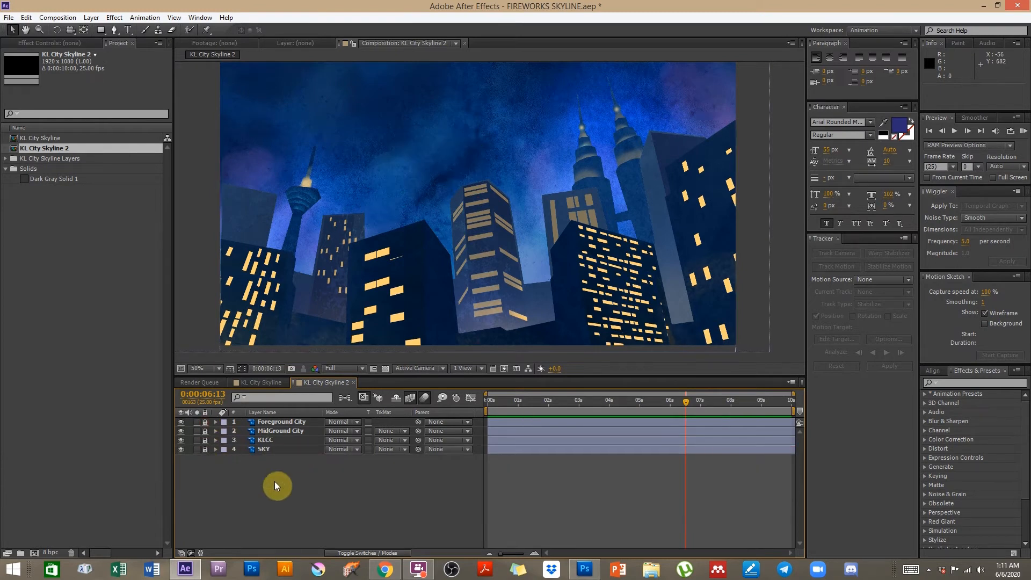
# Step: Move the current time to 0:00:02:00 in the duplicated composition
pyautogui.click(549, 402)
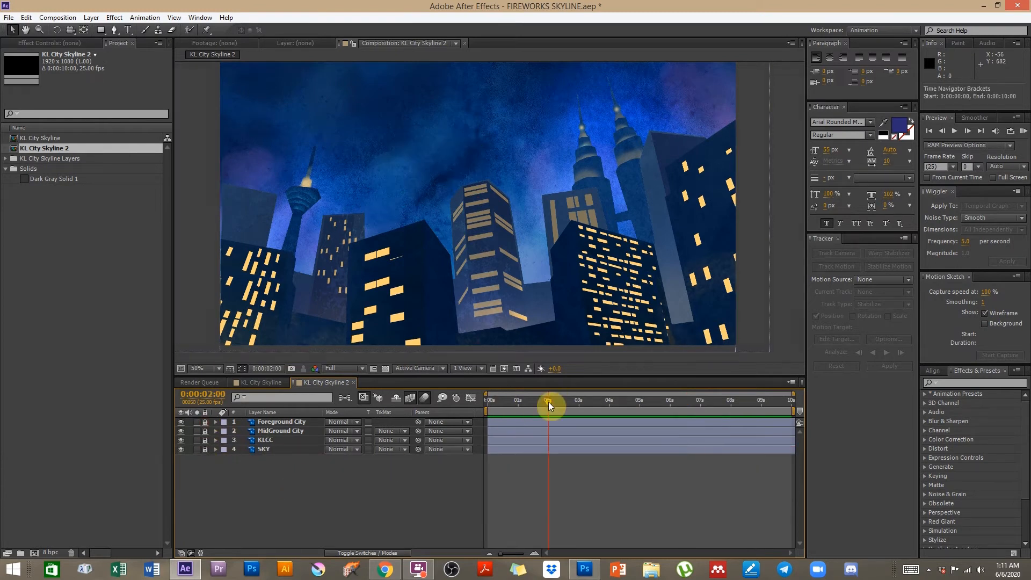
pyautogui.click(88, 262)
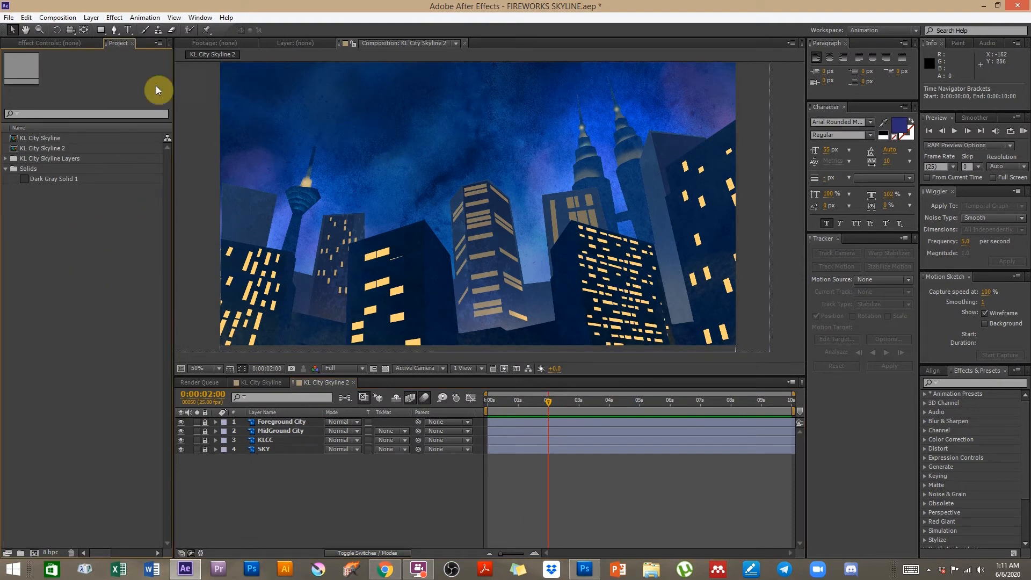
pyautogui.click(114, 18)
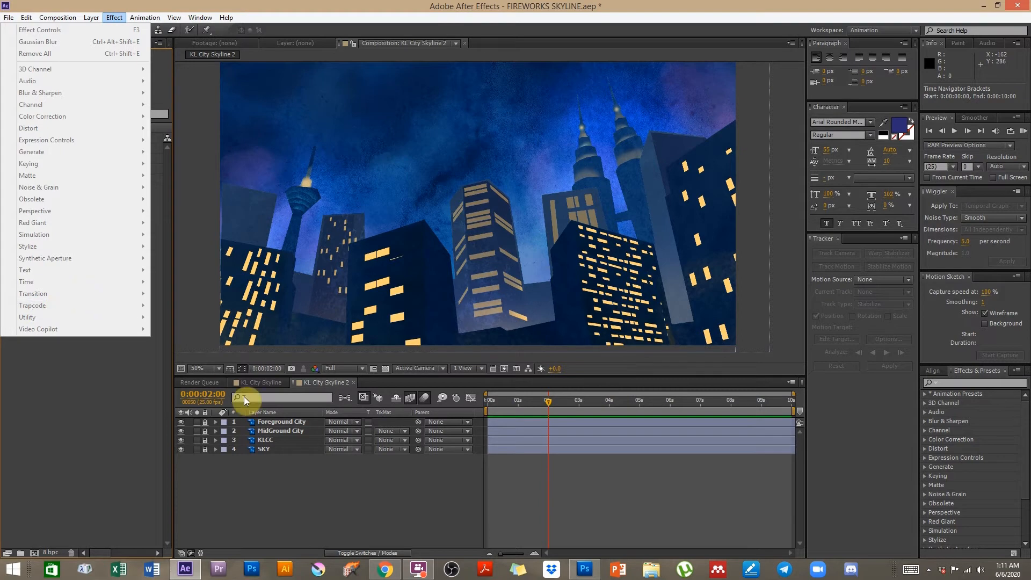
pyautogui.click(328, 497)
pyautogui.click(34, 182)
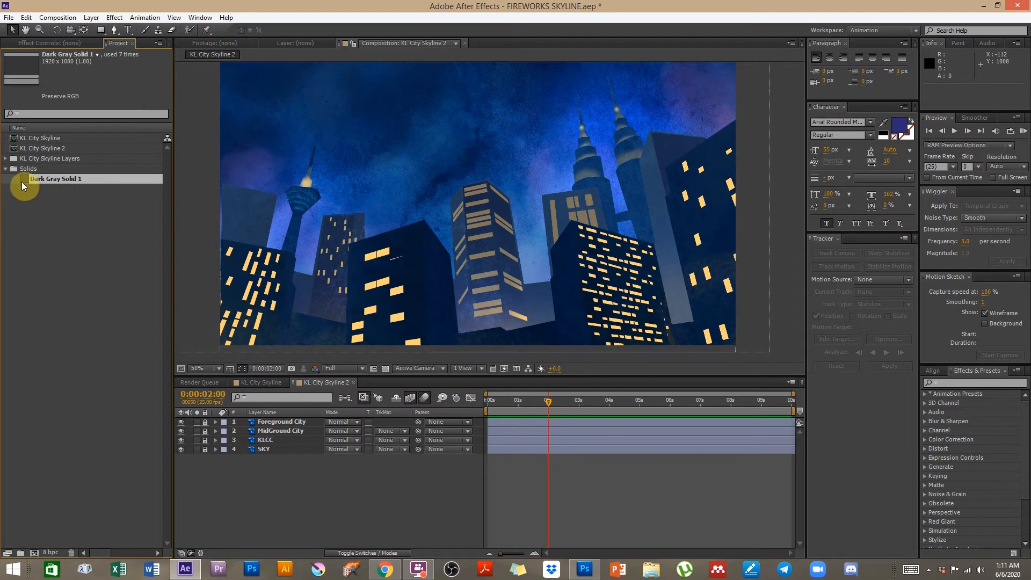
pyautogui.click(285, 496)
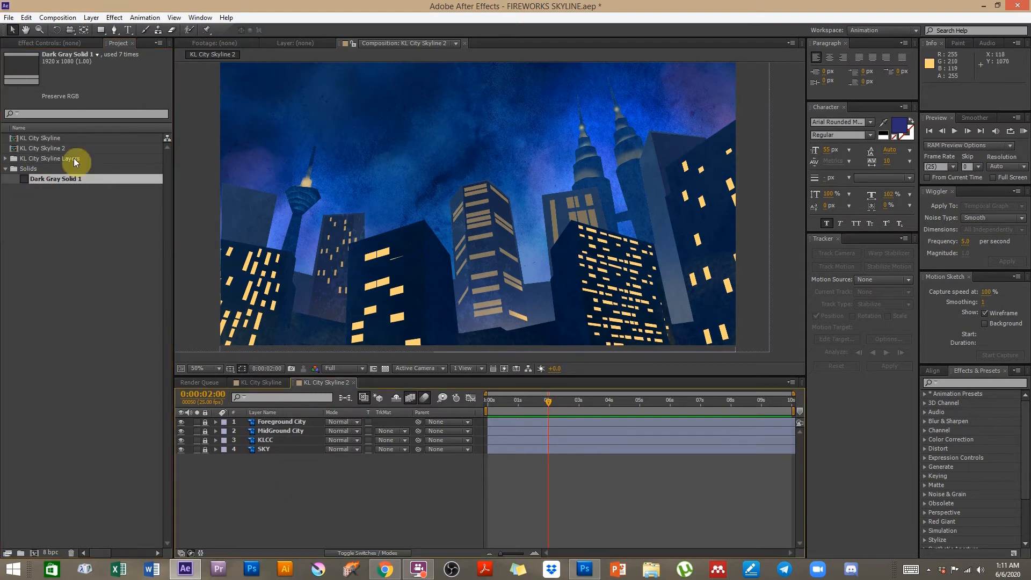
# Step: Create a new 1920 x 1080 px solid layer with a bright lime green colour
pyautogui.click(91, 17)
pyautogui.moveTo(87, 31)
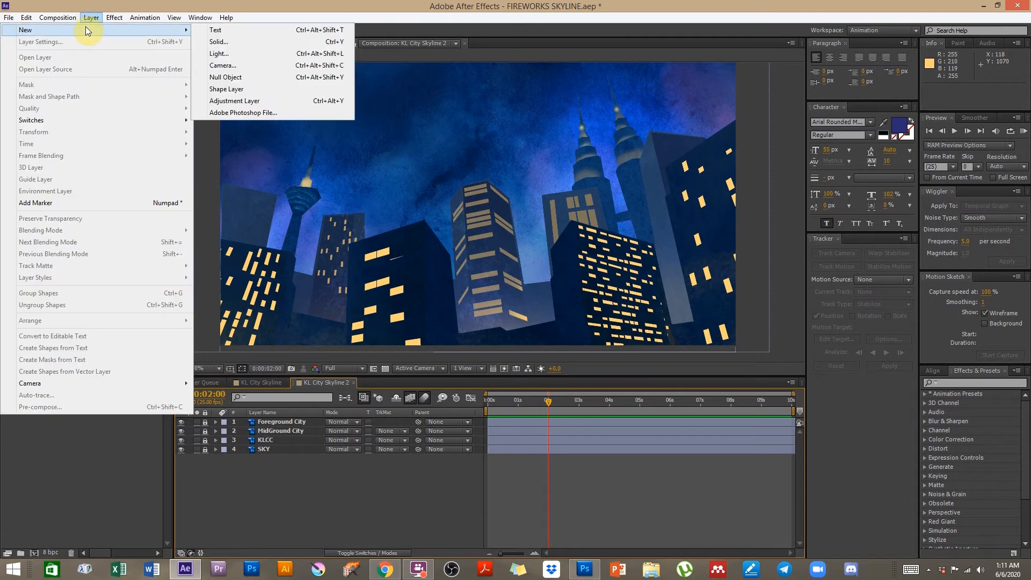
pyautogui.click(220, 42)
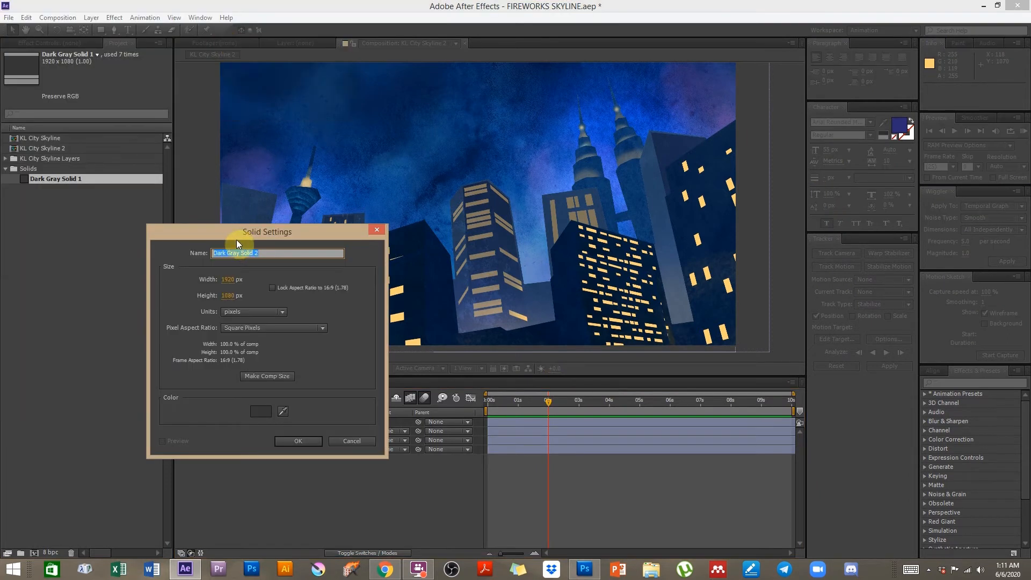
pyautogui.moveTo(217, 237); pyautogui.dragTo(305, 134)
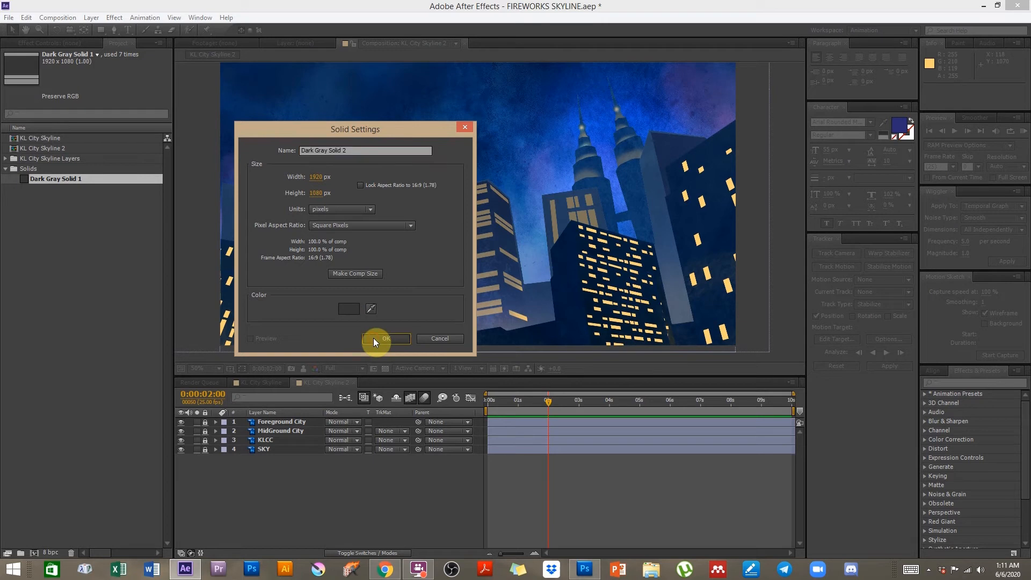
pyautogui.click(353, 309)
pyautogui.click(733, 309)
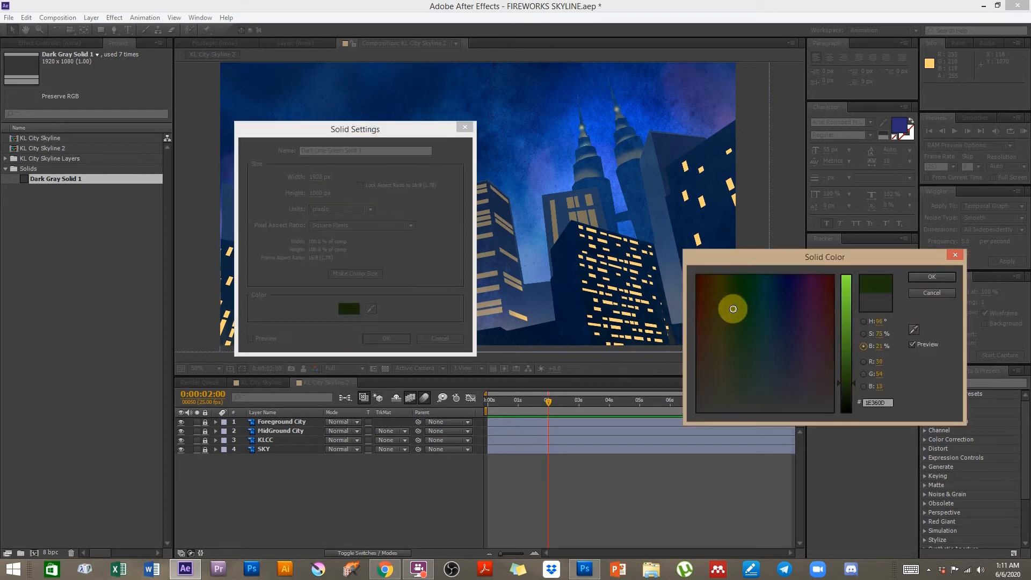
pyautogui.click(855, 284)
pyautogui.click(919, 277)
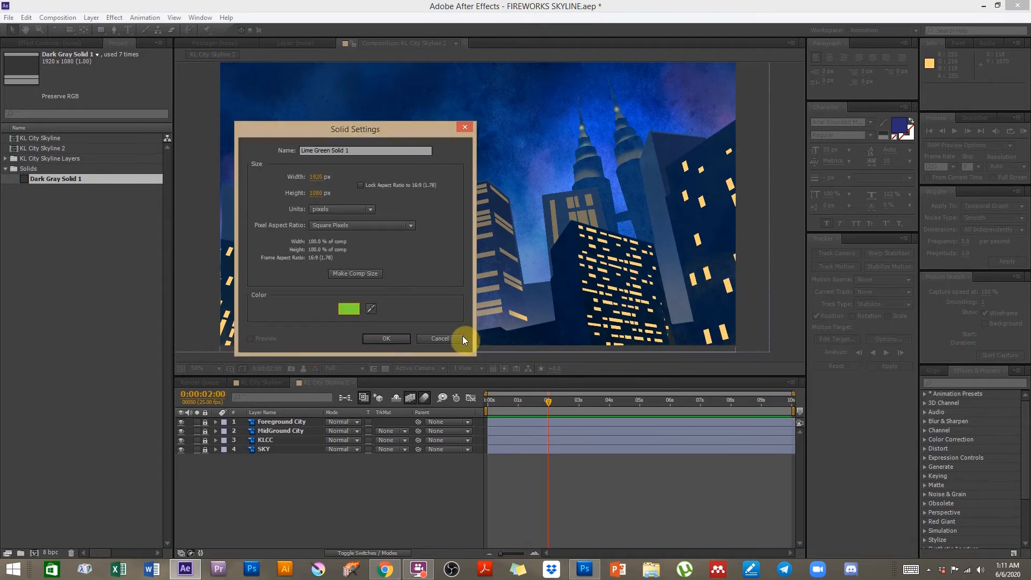
pyautogui.click(408, 341)
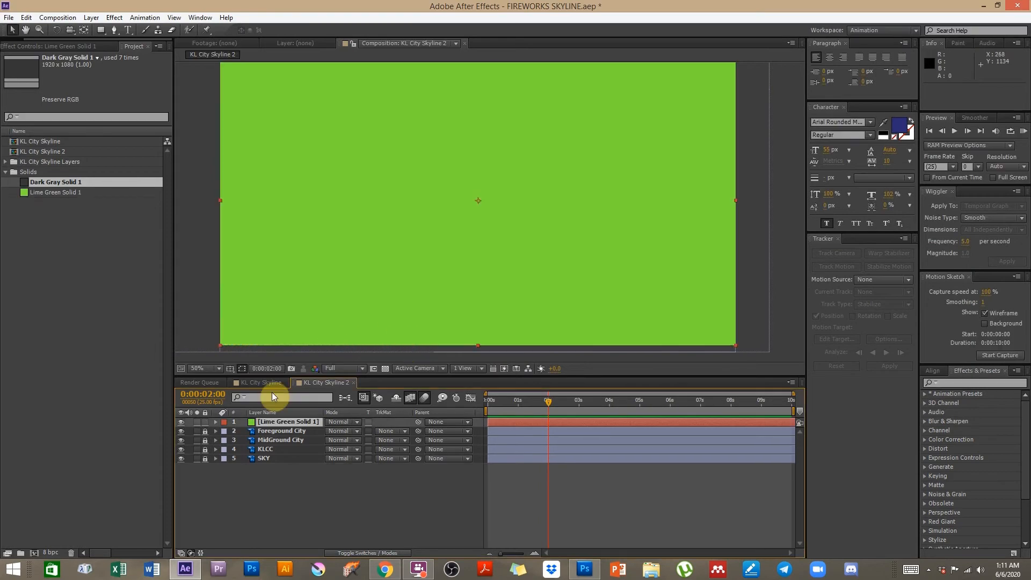
# Step: Place the lime green solid between the KLCC and SKY layers and apply the Trapcode Particular effect to it
pyautogui.moveTo(275, 421); pyautogui.dragTo(274, 457)
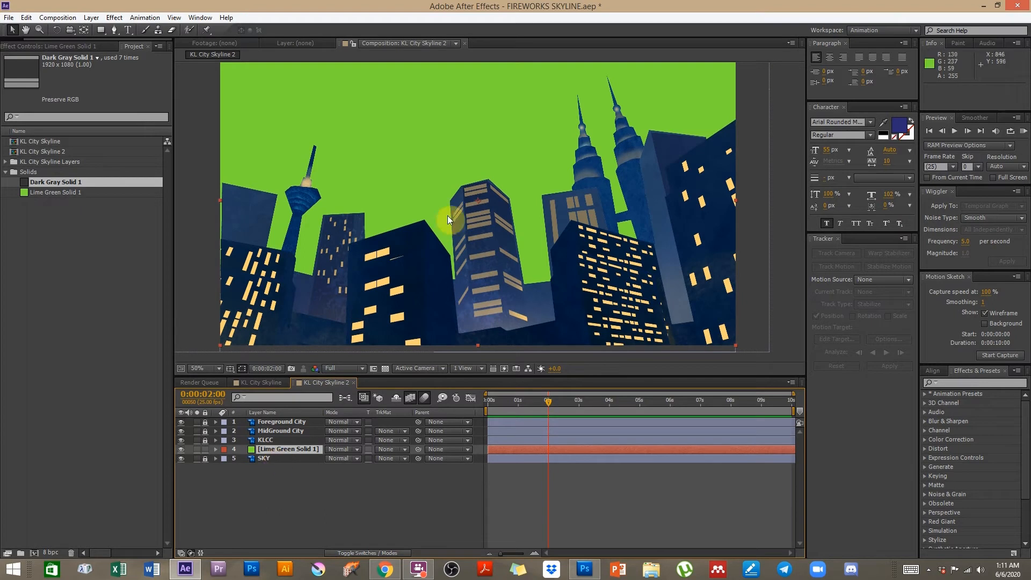
pyautogui.click(119, 18)
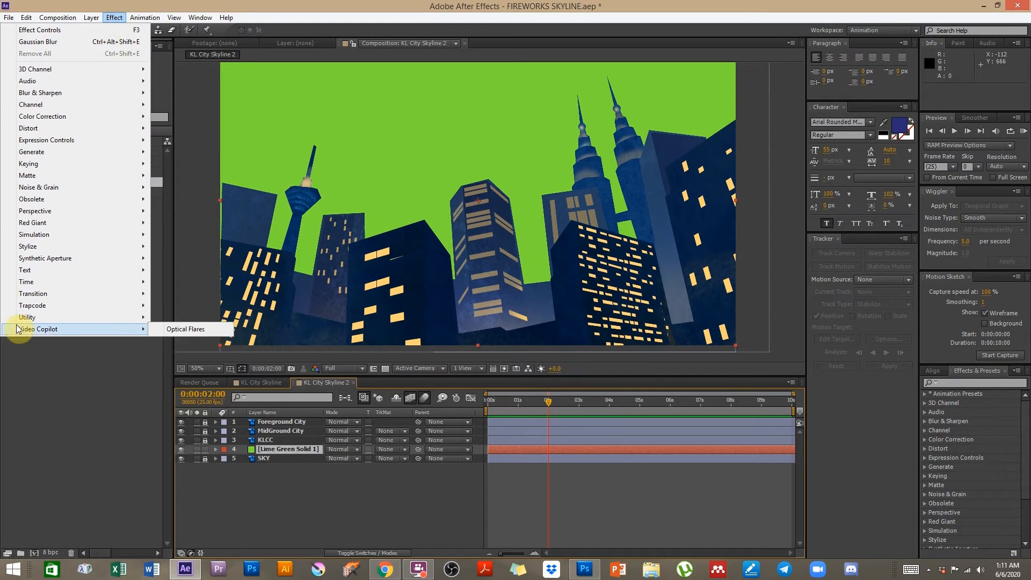
pyautogui.moveTo(28, 309)
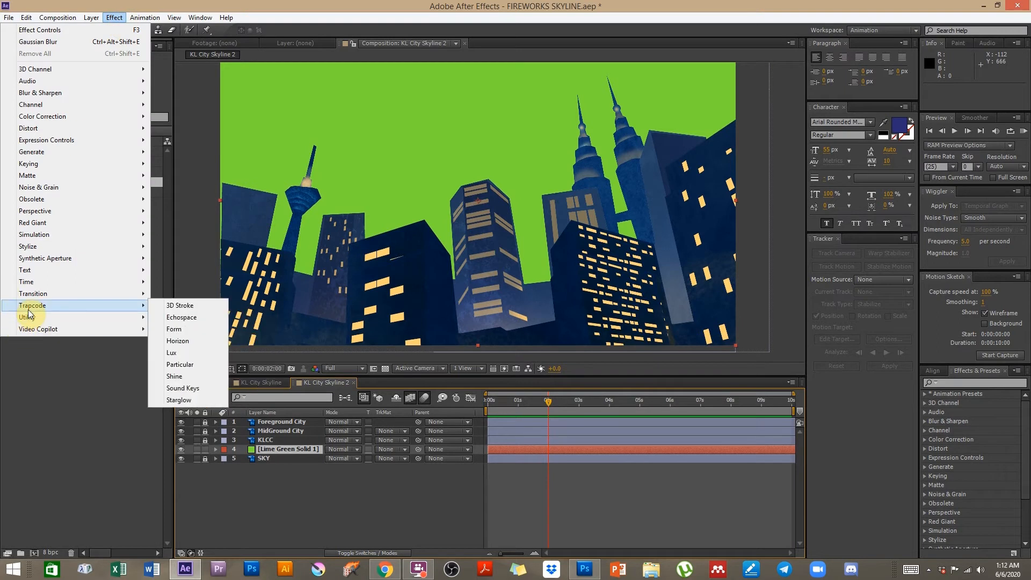
pyautogui.click(199, 362)
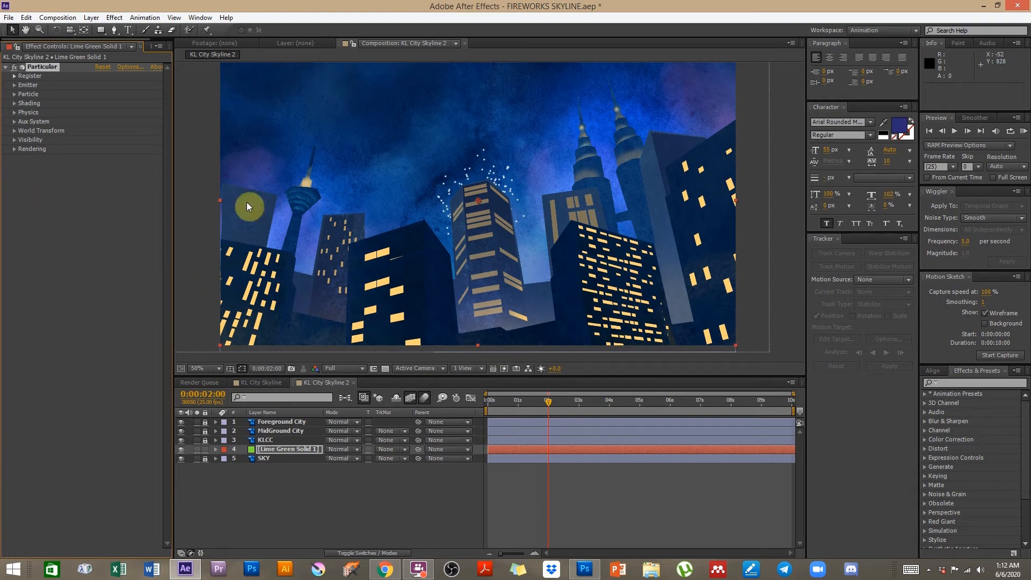
# Step: In Particular's Emitter settings, choose the Point emitter type and Uniform direction, and scrub the first two seconds to check the particles
pyautogui.click(14, 86)
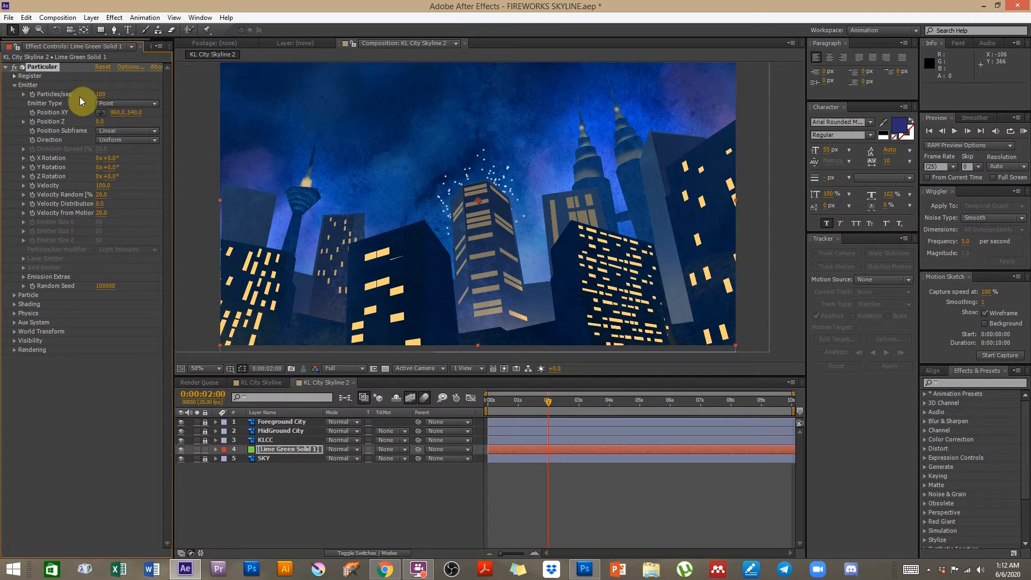
pyautogui.click(99, 104)
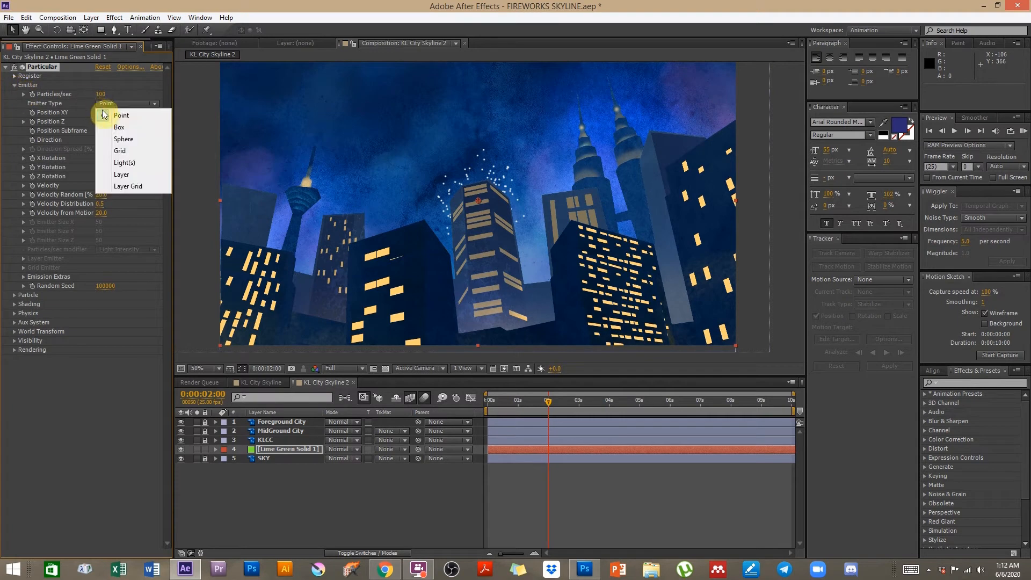
pyautogui.click(107, 116)
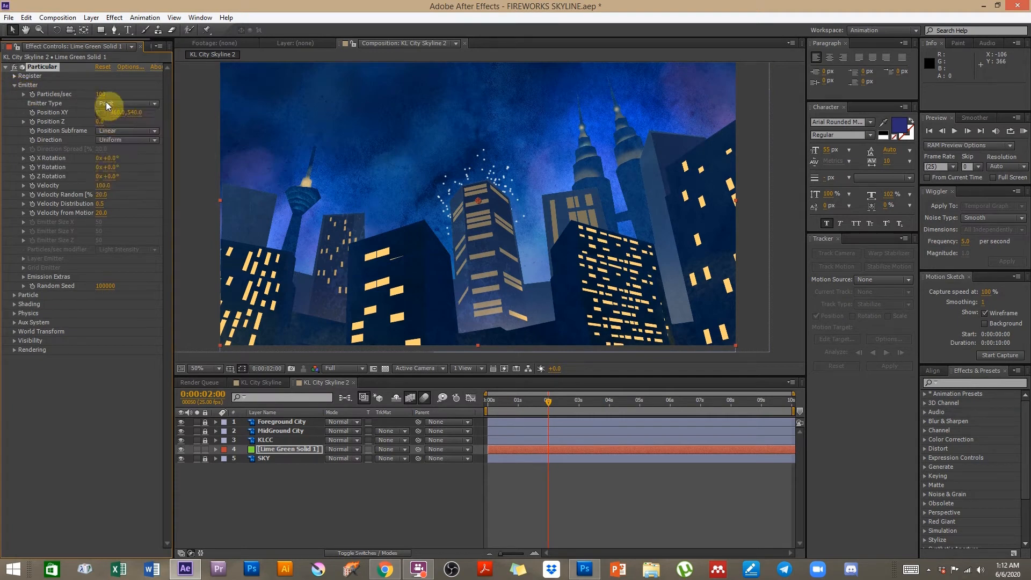
pyautogui.click(106, 104)
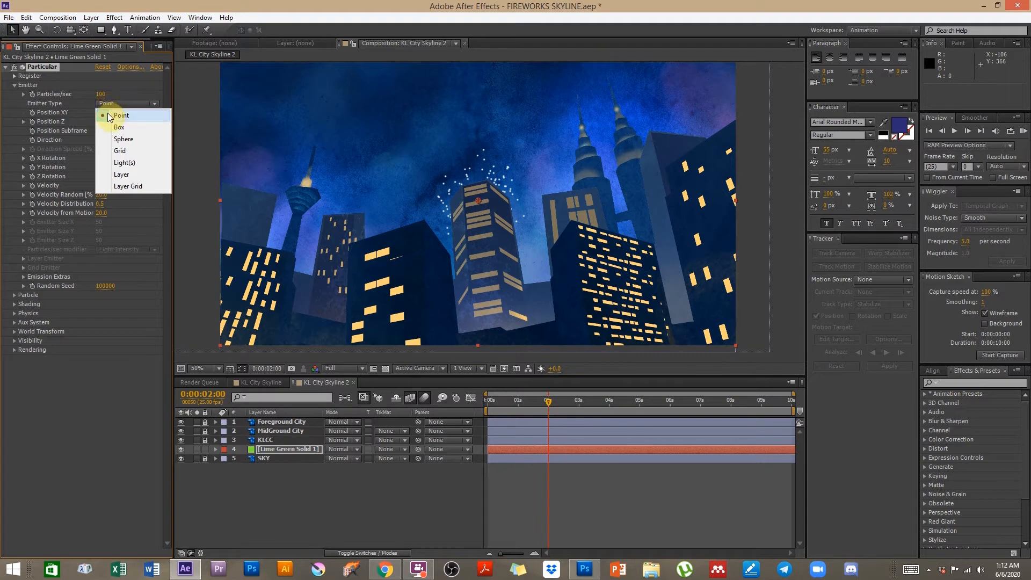
pyautogui.click(107, 114)
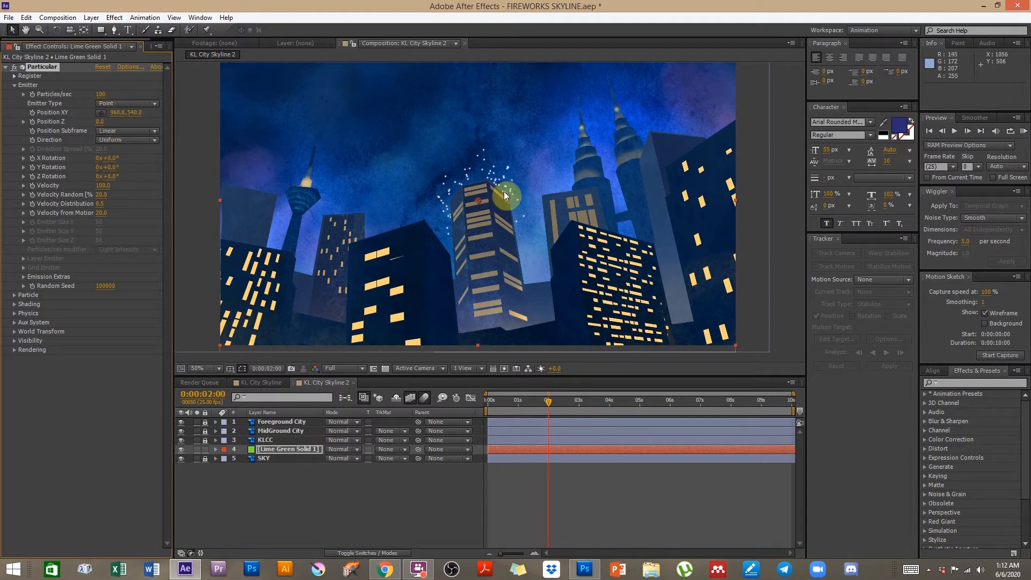
pyautogui.click(111, 140)
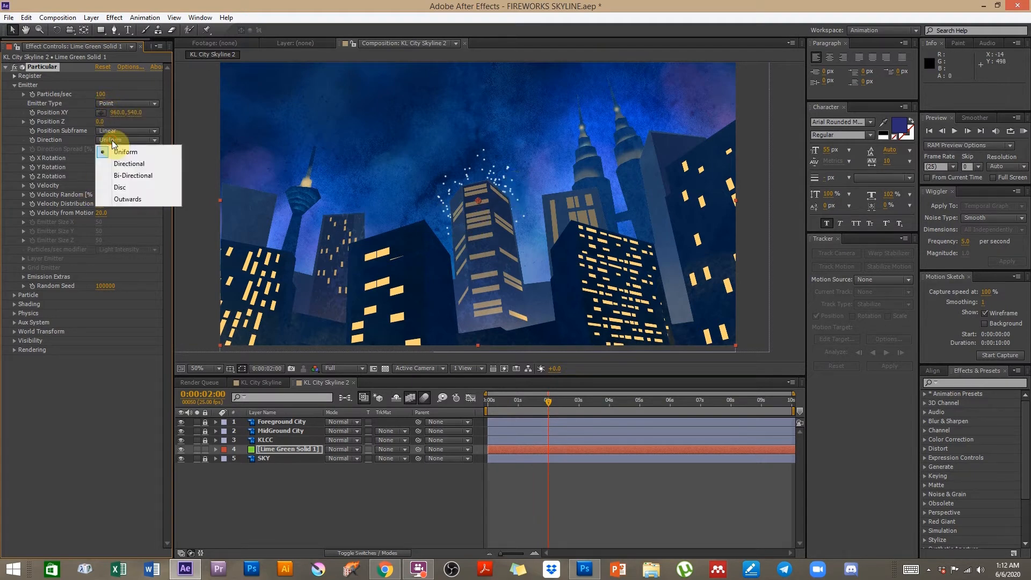
pyautogui.click(112, 153)
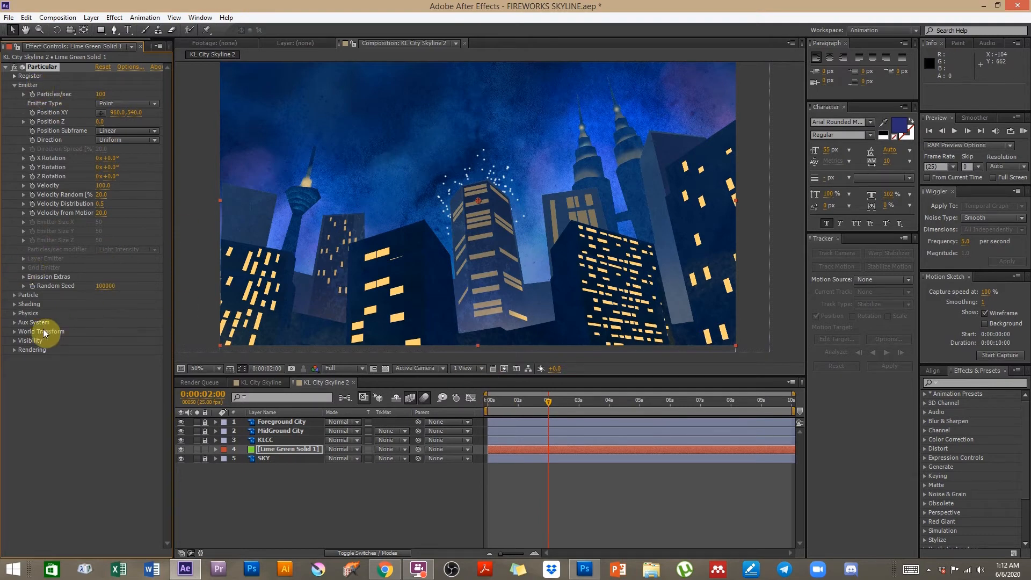
pyautogui.moveTo(501, 408); pyautogui.dragTo(545, 401)
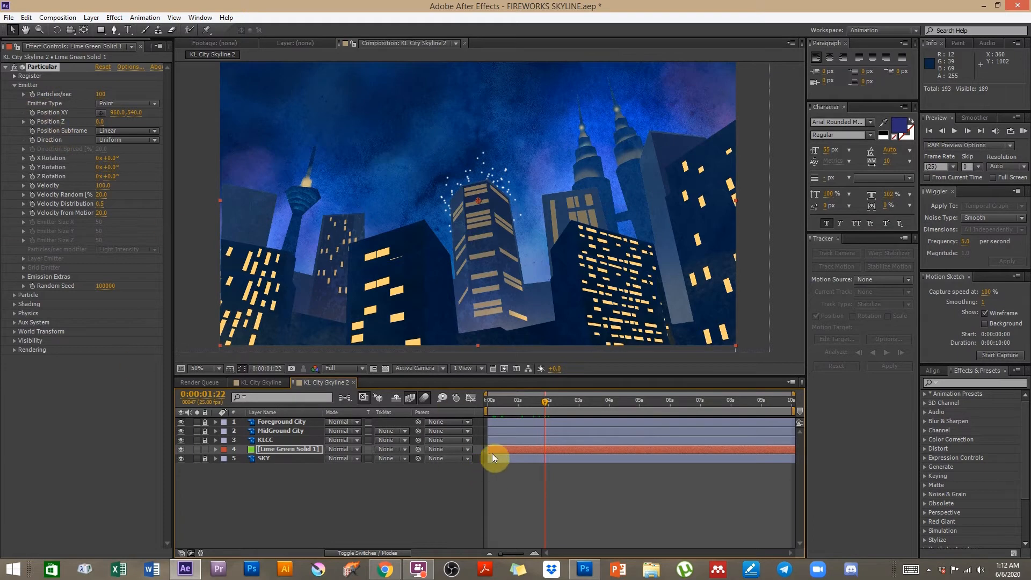
# Step: Shift the lime green solid to start at 0:00:00:22 and add a Particles/sec keyframe of 100 at that time
pyautogui.moveTo(500, 448); pyautogui.dragTo(528, 449)
pyautogui.moveTo(524, 401); pyautogui.dragTo(514, 404)
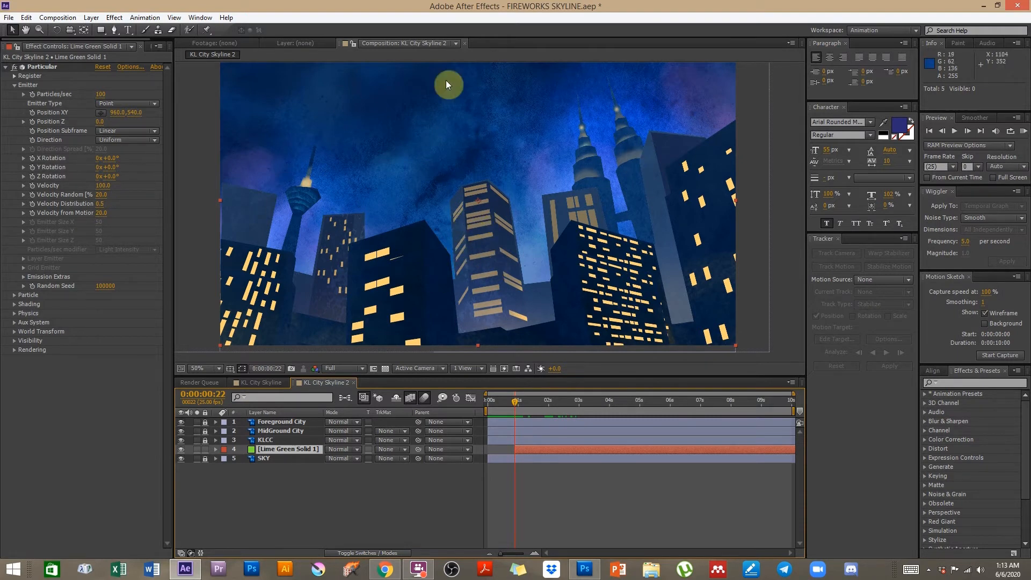
pyautogui.click(32, 95)
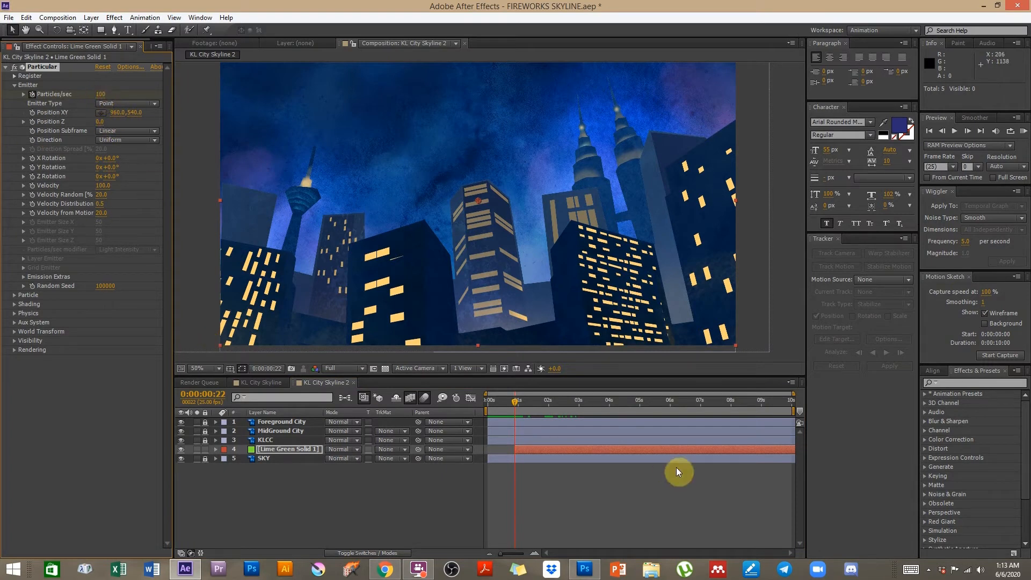
# Step: Reveal the lime green solid's keyframed Particles/sec property in the timeline, magnified around the first second
pyautogui.moveTo(517, 402); pyautogui.dragTo(517, 423)
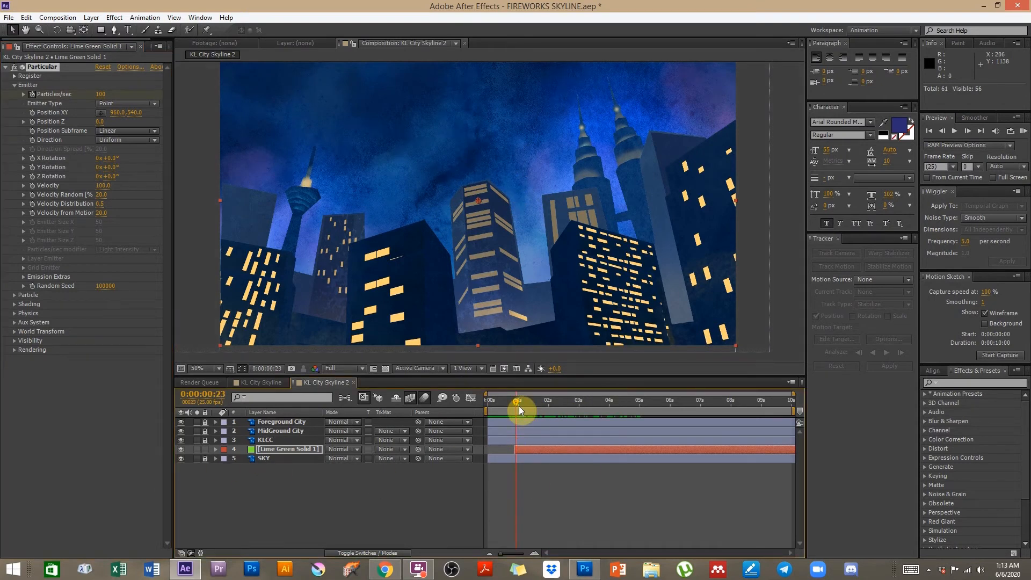
pyautogui.press('=')
pyautogui.press('=')
pyautogui.press('=')
pyautogui.press('=')
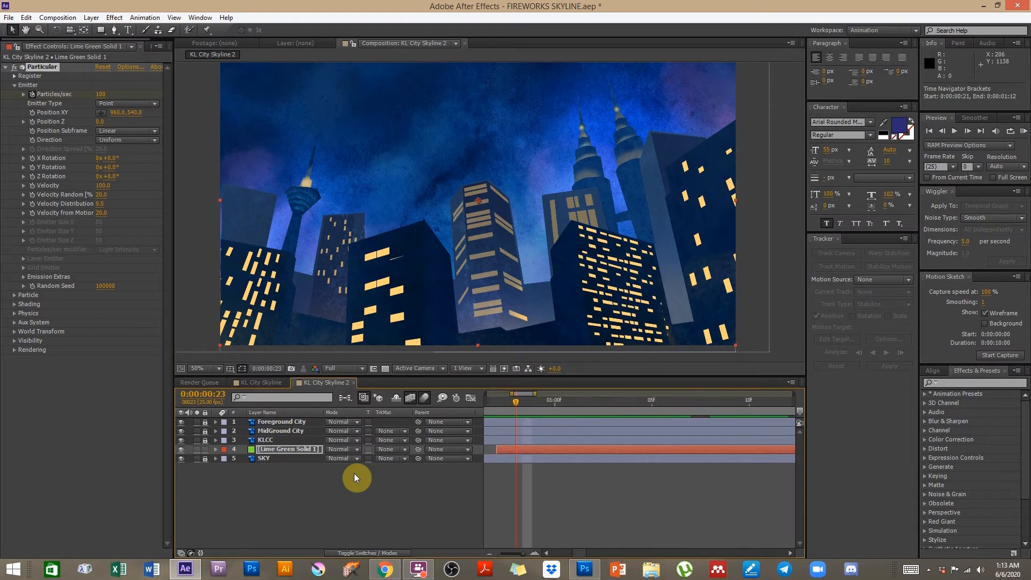
pyautogui.click(217, 449)
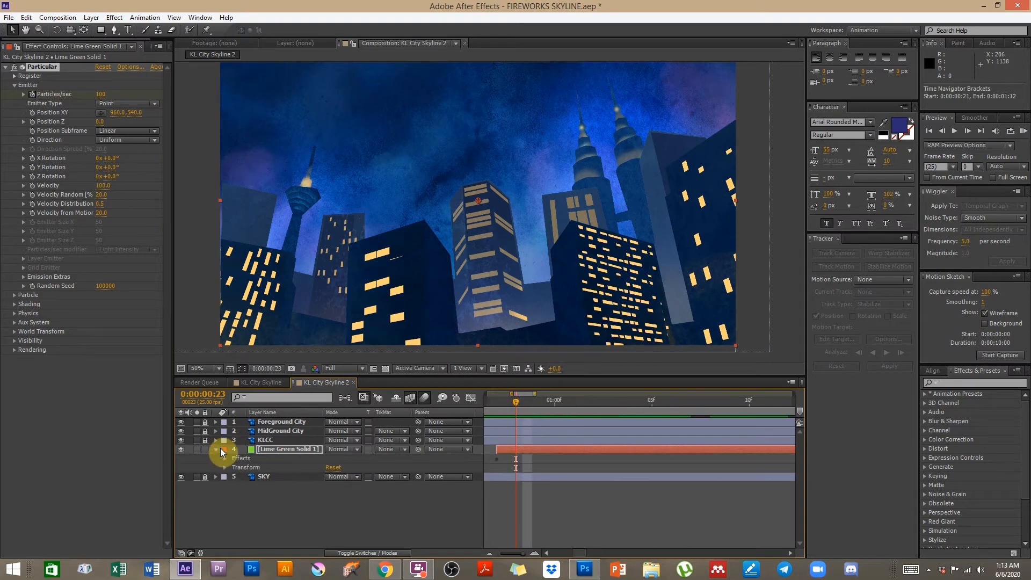
pyautogui.click(279, 452)
pyautogui.press('u')
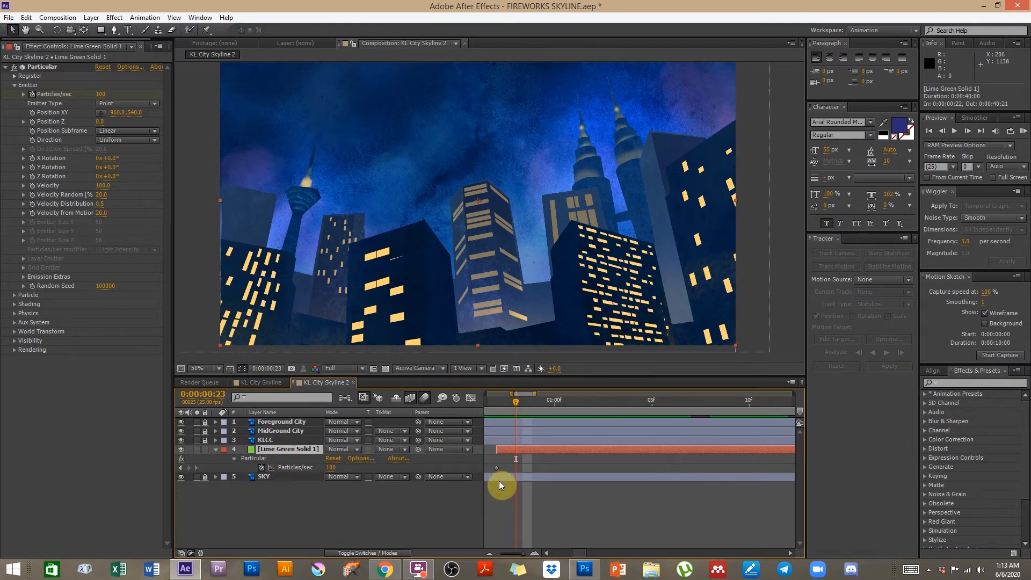
# Step: Add a Particles/sec keyframe with a value of 0 at 0:00:01:04
pyautogui.click(497, 410)
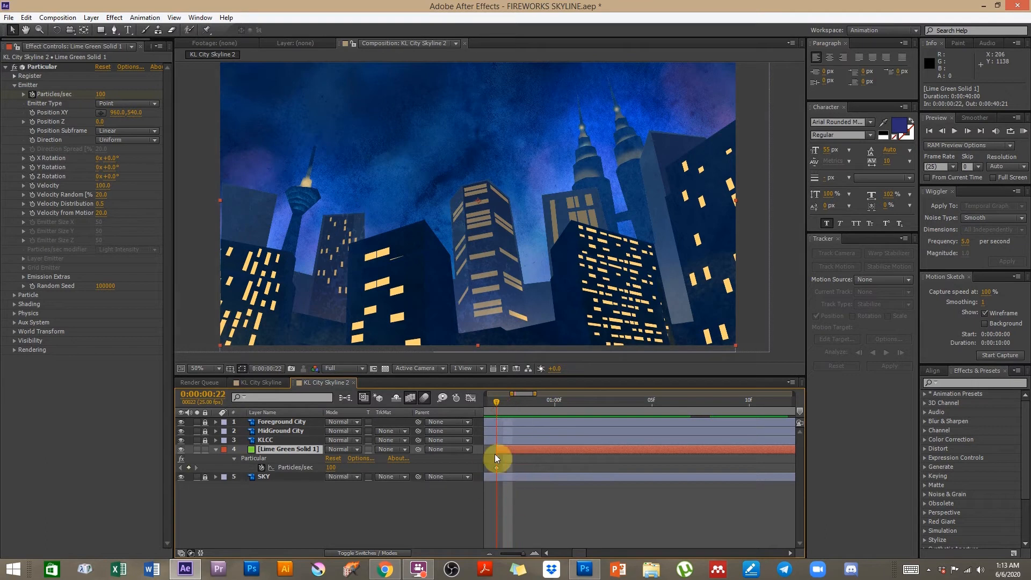
pyautogui.moveTo(575, 552); pyautogui.dragTo(572, 552)
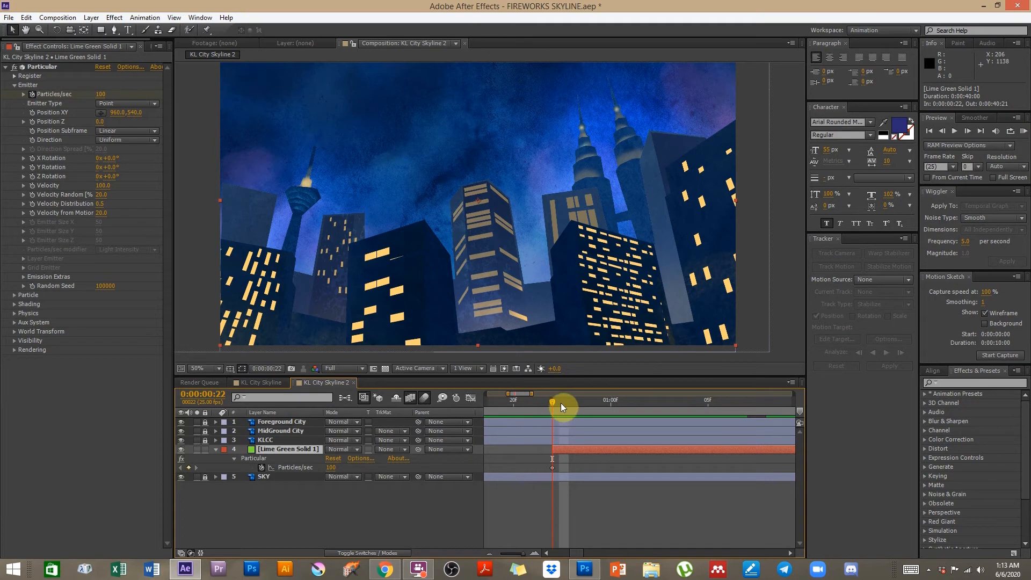
pyautogui.moveTo(609, 408); pyautogui.dragTo(675, 416)
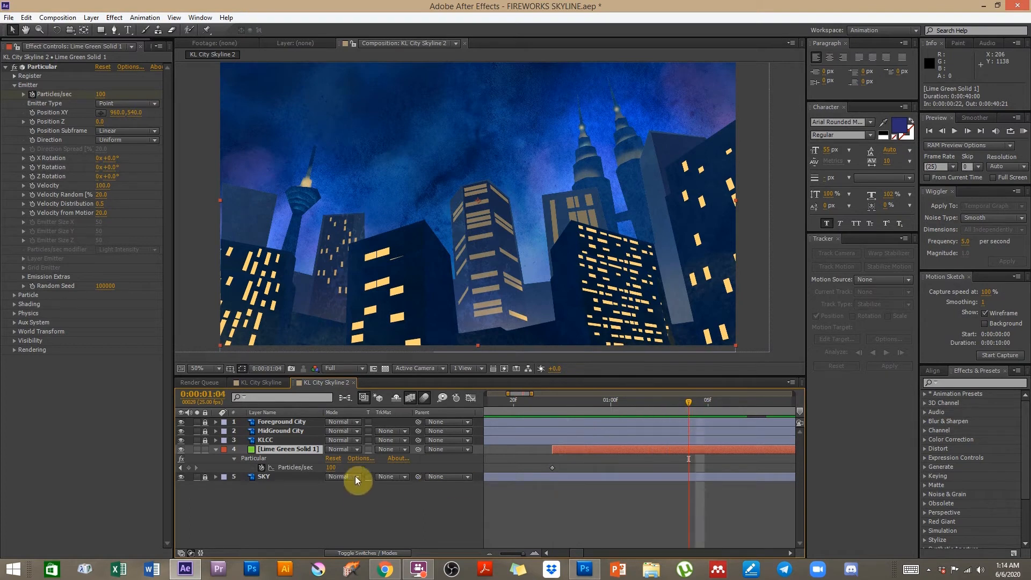
pyautogui.click(331, 468)
pyautogui.write('0')
pyautogui.press('Return')
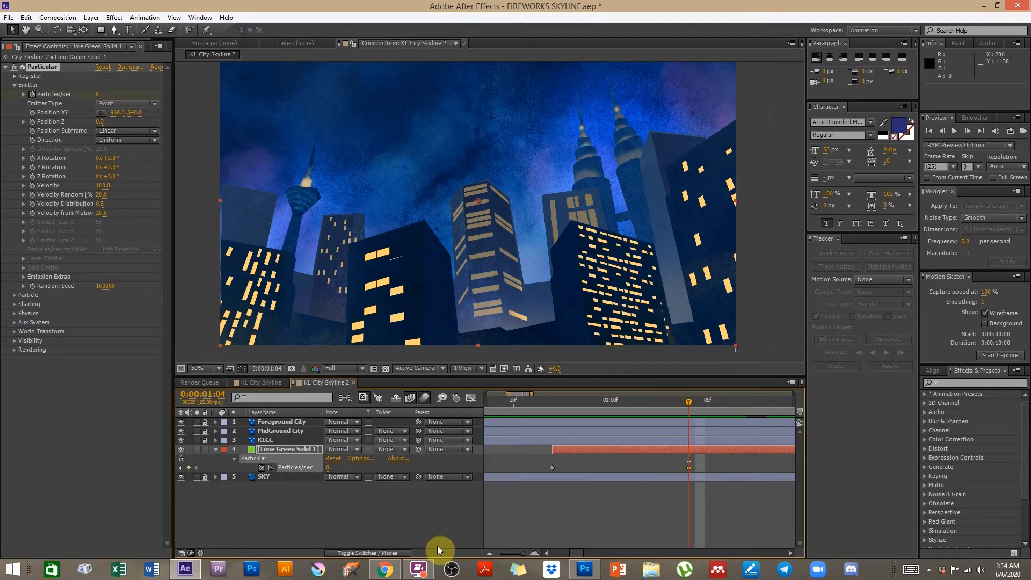
# Step: Scrub from the start of the burst to 0:00:02:20 to check how the particles are emitted
pyautogui.click(704, 521)
pyautogui.moveTo(554, 407)
pyautogui.mouseDown()
pyautogui.moveTo(644, 394)
pyautogui.moveTo(559, 409)
pyautogui.mouseUp()
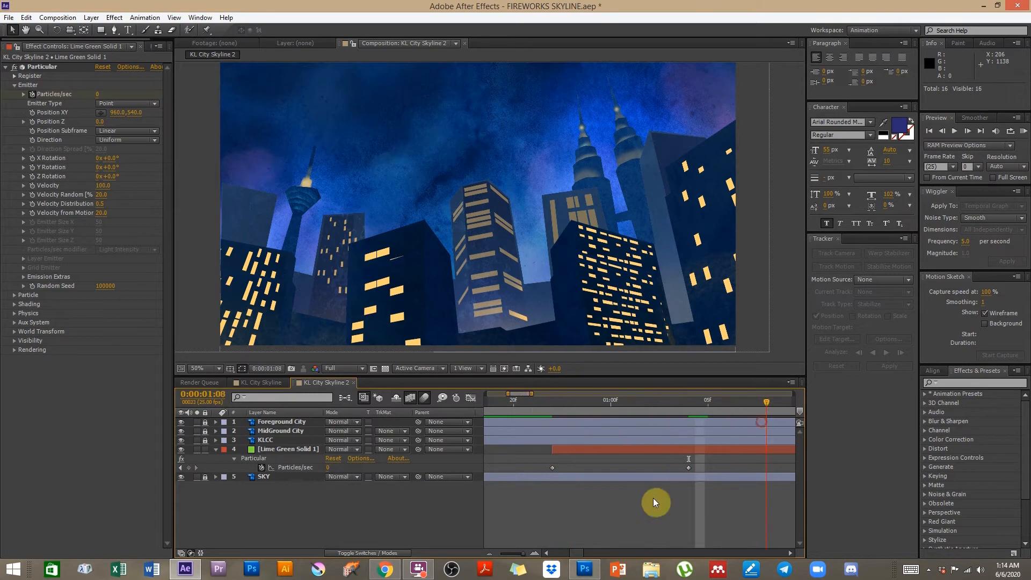
pyautogui.moveTo(525, 550); pyautogui.dragTo(512, 552)
pyautogui.moveTo(532, 405); pyautogui.dragTo(649, 407)
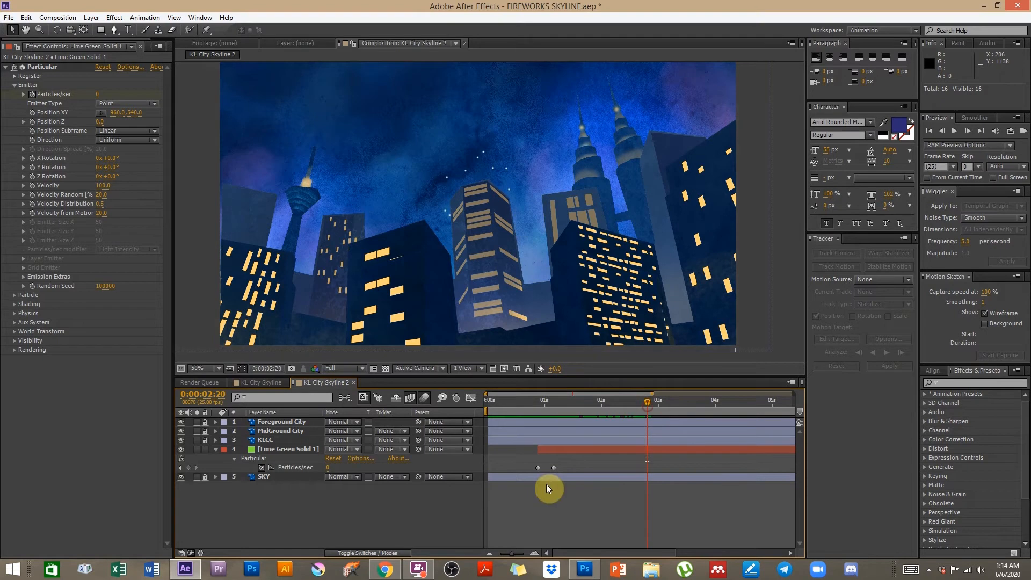
# Step: Shift the lime green solid with its keyframes to start at 0:00:00:24 and place the current time there
pyautogui.click(540, 411)
pyautogui.moveTo(539, 414); pyautogui.dragTo(538, 413)
pyautogui.click(549, 451)
pyautogui.moveTo(549, 455); pyautogui.dragTo(553, 454)
pyautogui.moveTo(538, 405); pyautogui.dragTo(546, 404)
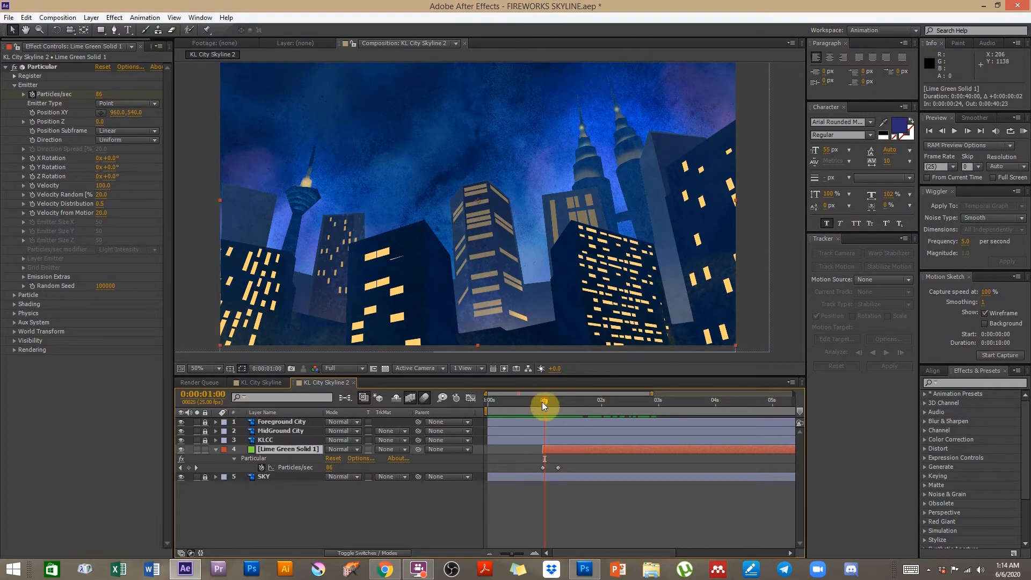
pyautogui.moveTo(542, 402); pyautogui.dragTo(541, 402)
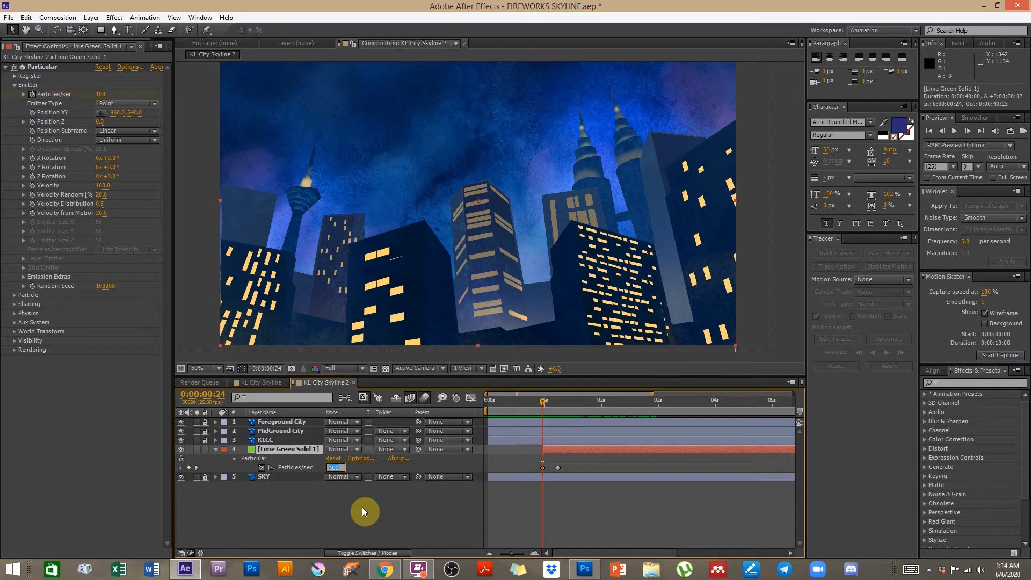
# Step: Move the second Particles/sec keyframe further from the first, set the first keyframe to 800, and scrub the burst
pyautogui.moveTo(558, 468); pyautogui.dragTo(567, 466)
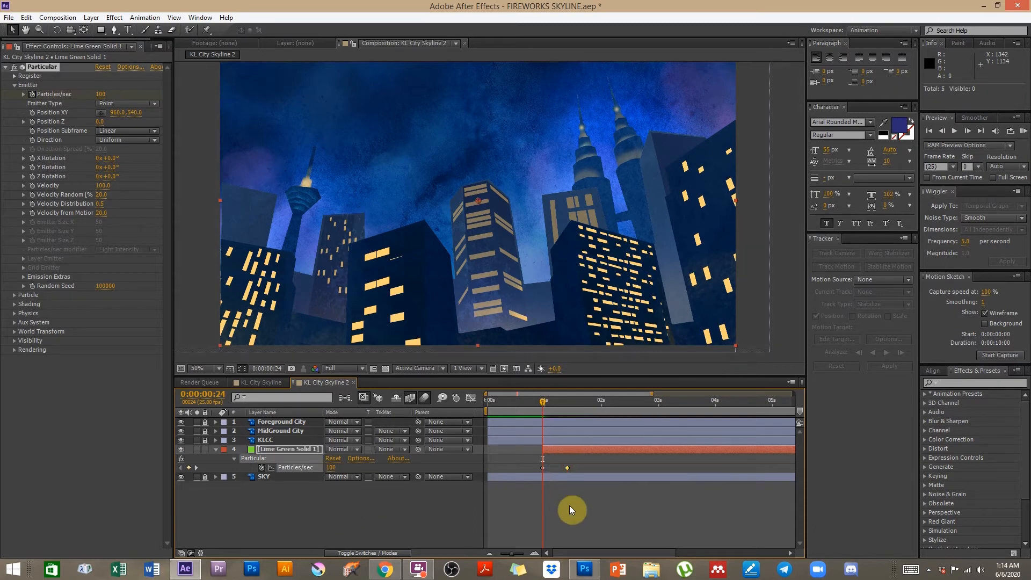
pyautogui.moveTo(531, 473); pyautogui.dragTo(529, 474)
pyautogui.click(332, 468)
pyautogui.write('8')
pyautogui.click(575, 523)
pyautogui.moveTo(546, 402); pyautogui.dragTo(616, 402)
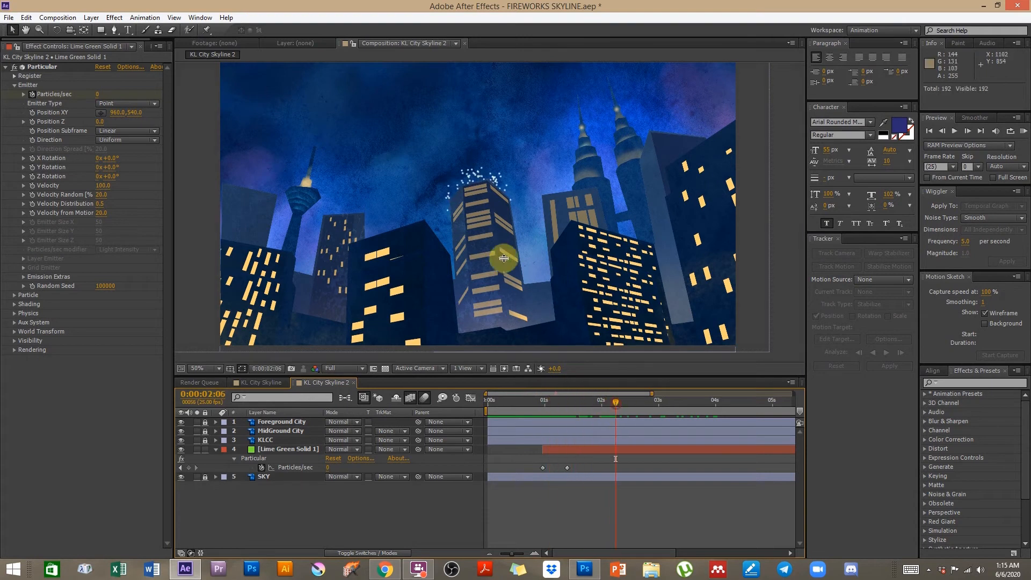
# Step: Move the Particular emitter into the open sky at Position XY 594, 352
pyautogui.click(291, 449)
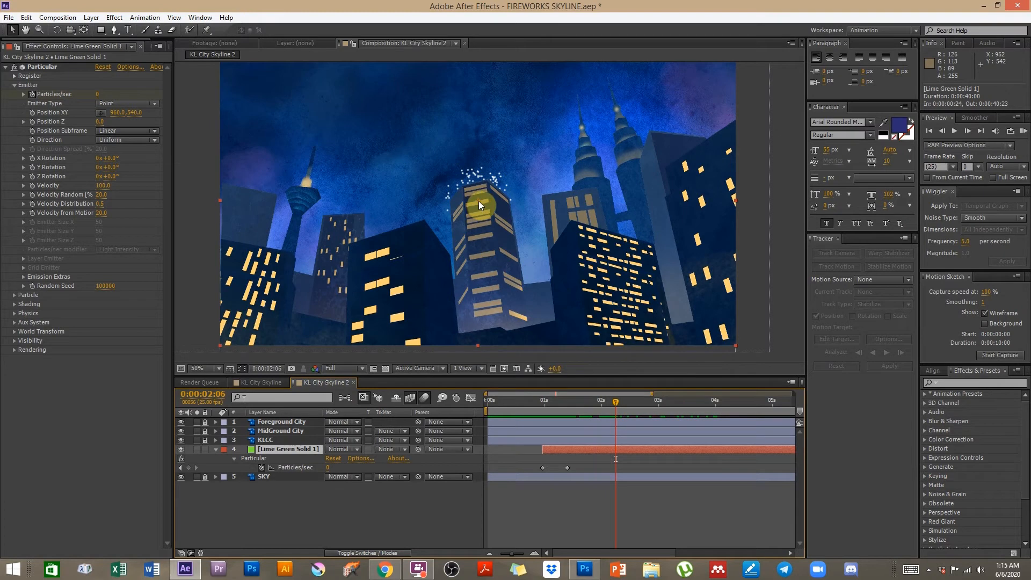
pyautogui.click(100, 113)
pyautogui.moveTo(422, 175); pyautogui.dragTo(379, 150)
# Step: Extend the gap between the Particles/sec keyframes again and set the first keyframe at 0:00:00:24 to 2500
pyautogui.moveTo(543, 405)
pyautogui.mouseDown()
pyautogui.moveTo(629, 408)
pyautogui.moveTo(543, 413)
pyautogui.mouseUp()
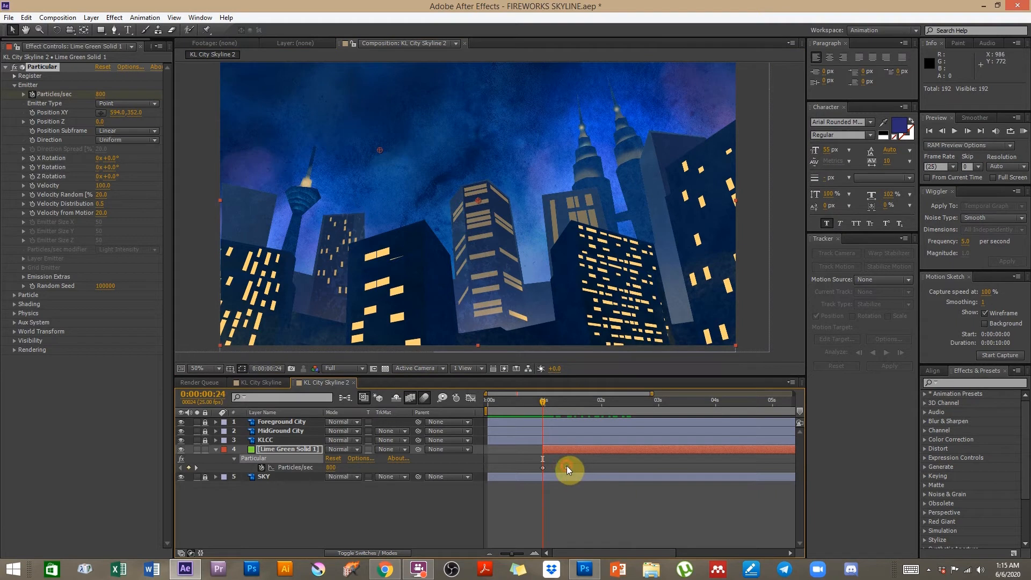
pyautogui.moveTo(567, 468); pyautogui.dragTo(579, 468)
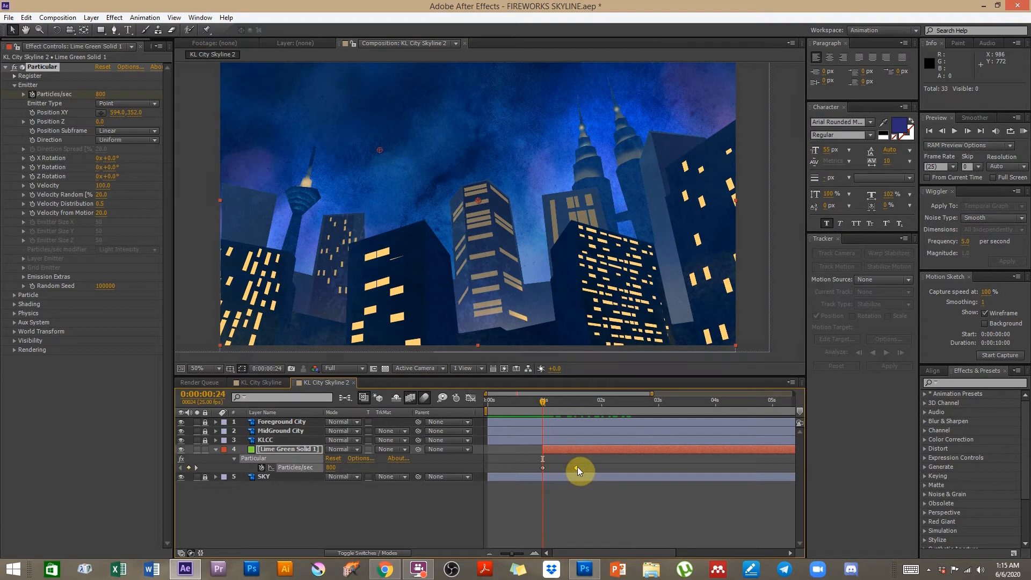
pyautogui.click(333, 467)
pyautogui.write('2500')
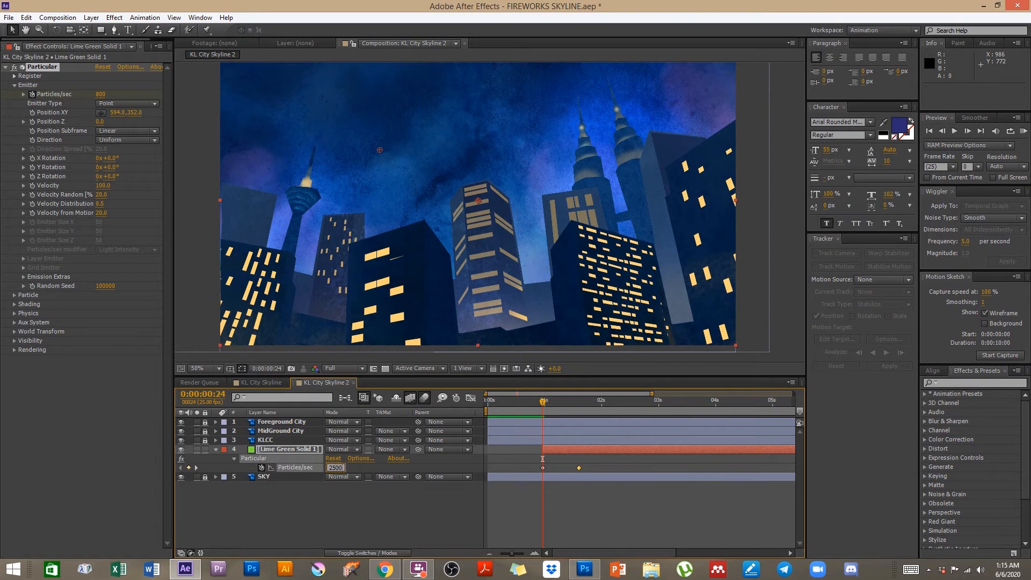
pyautogui.press('Return')
pyautogui.click(517, 504)
# Step: Scrub between the first keyframe and 0:00:02:11 to check the denser particle burst
pyautogui.moveTo(543, 401); pyautogui.dragTo(625, 399)
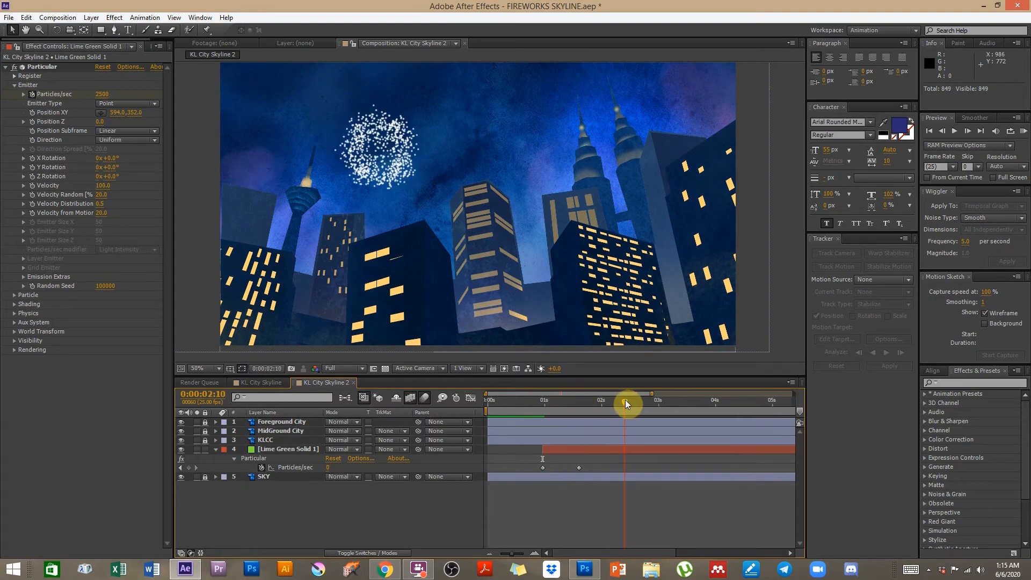
pyautogui.moveTo(541, 414); pyautogui.dragTo(620, 417)
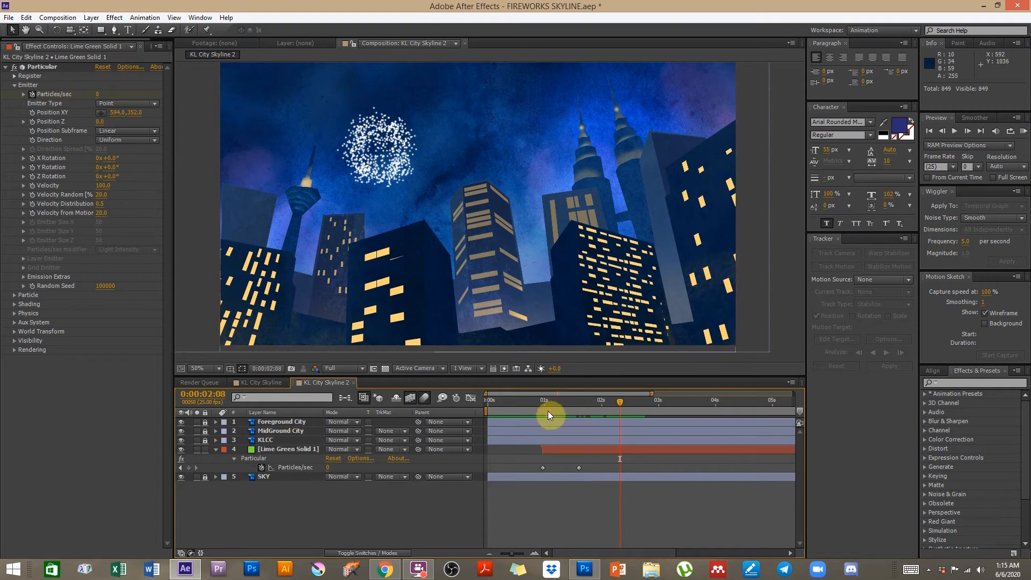
pyautogui.click(581, 410)
pyautogui.click(626, 402)
# Step: Set the work area to start at 0:00:00:23 and play a RAM preview of the burst
pyautogui.moveTo(486, 410); pyautogui.dragTo(536, 409)
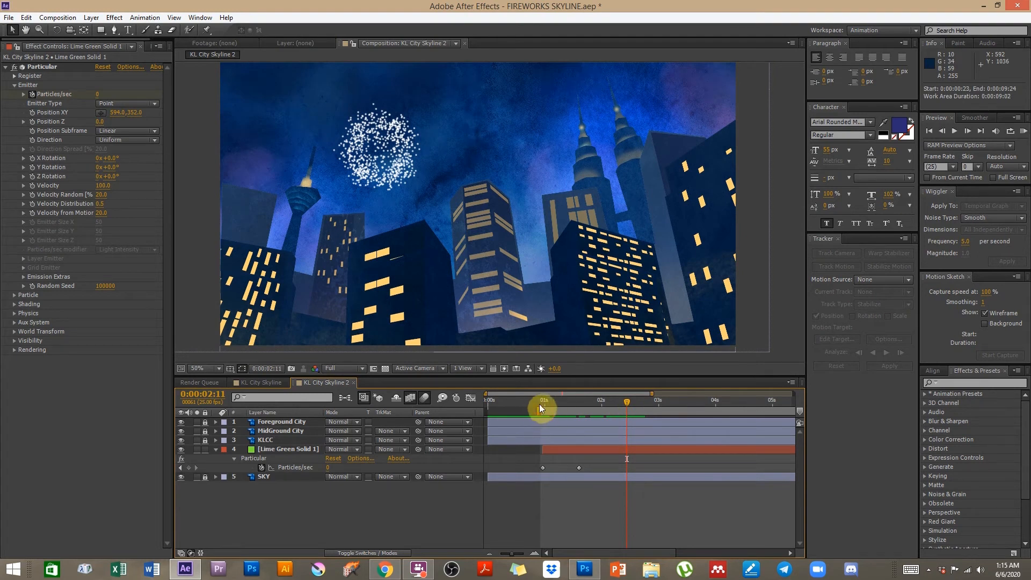
pyautogui.click(539, 401)
pyautogui.click(1024, 131)
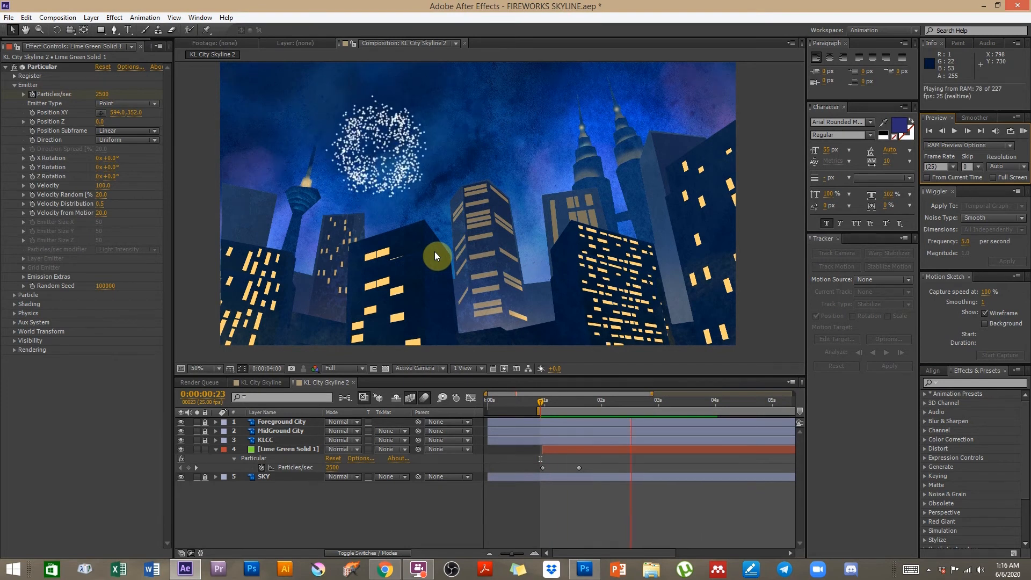
pyautogui.click(389, 515)
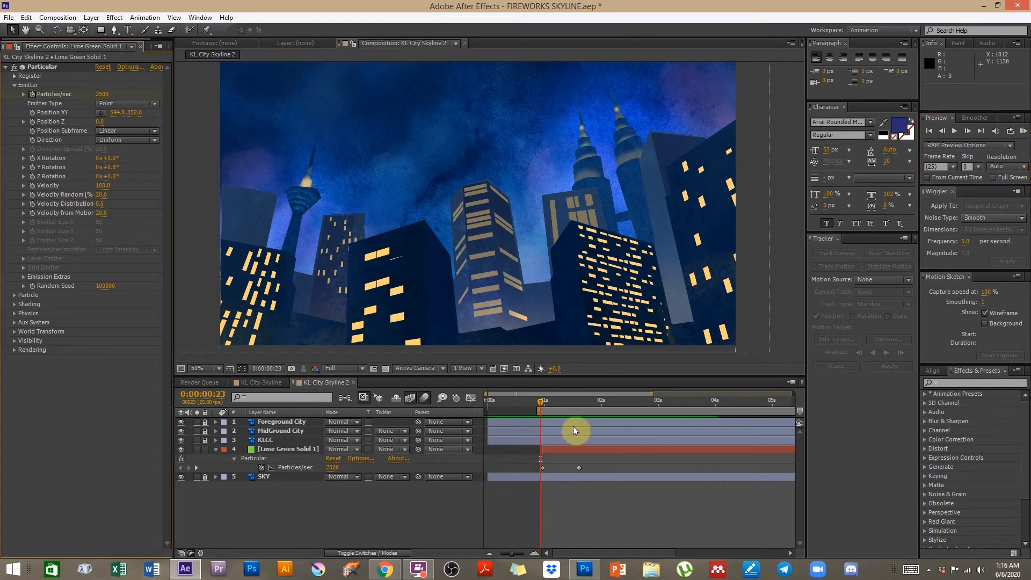
# Step: Set the emitter's Velocity to 580 and Velocity Random to 37%, and play a RAM preview of the explosion
pyautogui.moveTo(559, 405); pyautogui.dragTo(571, 404)
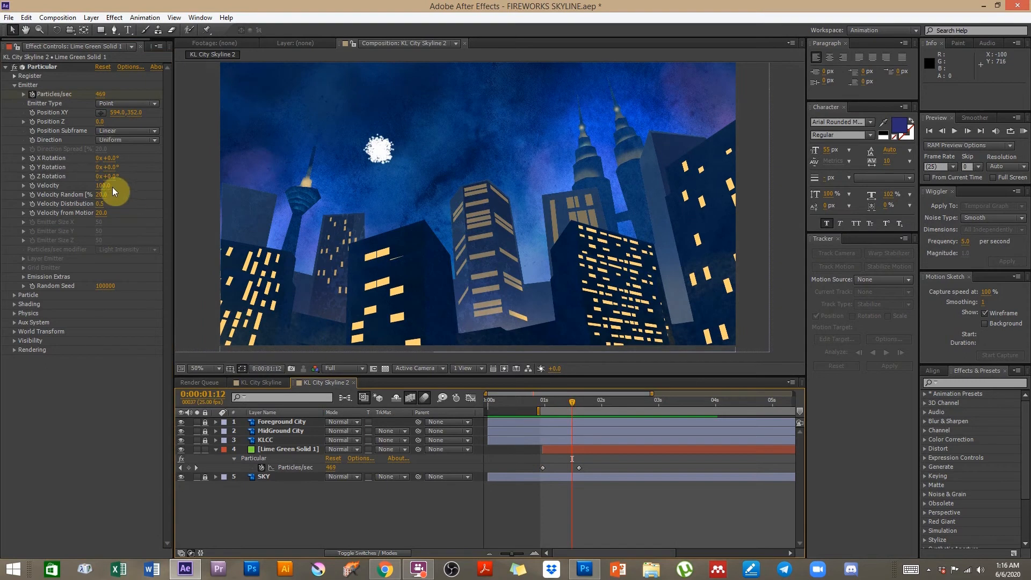
pyautogui.moveTo(109, 187)
pyautogui.mouseDown()
pyautogui.moveTo(134, 187)
pyautogui.moveTo(111, 197)
pyautogui.mouseUp()
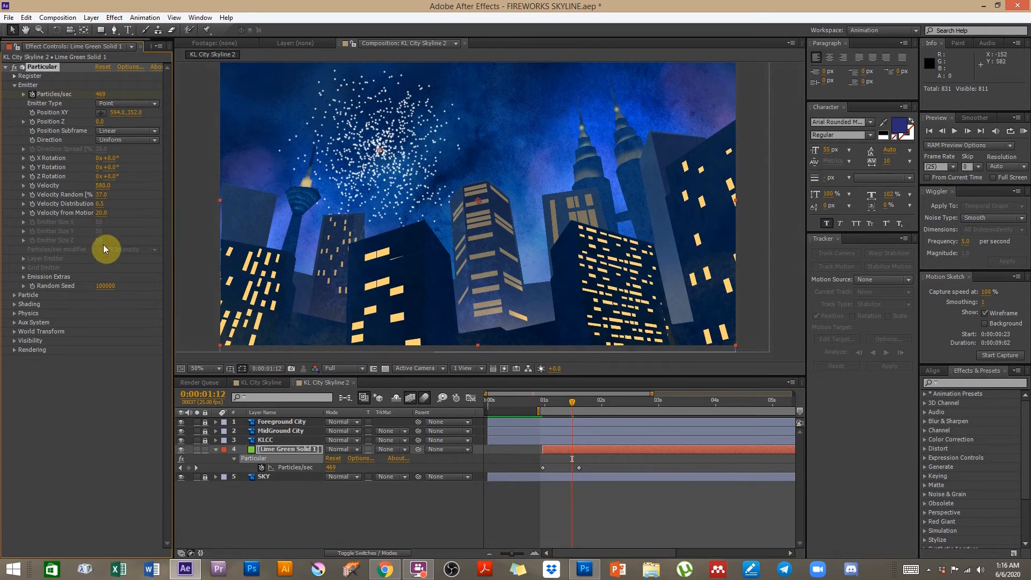
pyautogui.click(1024, 131)
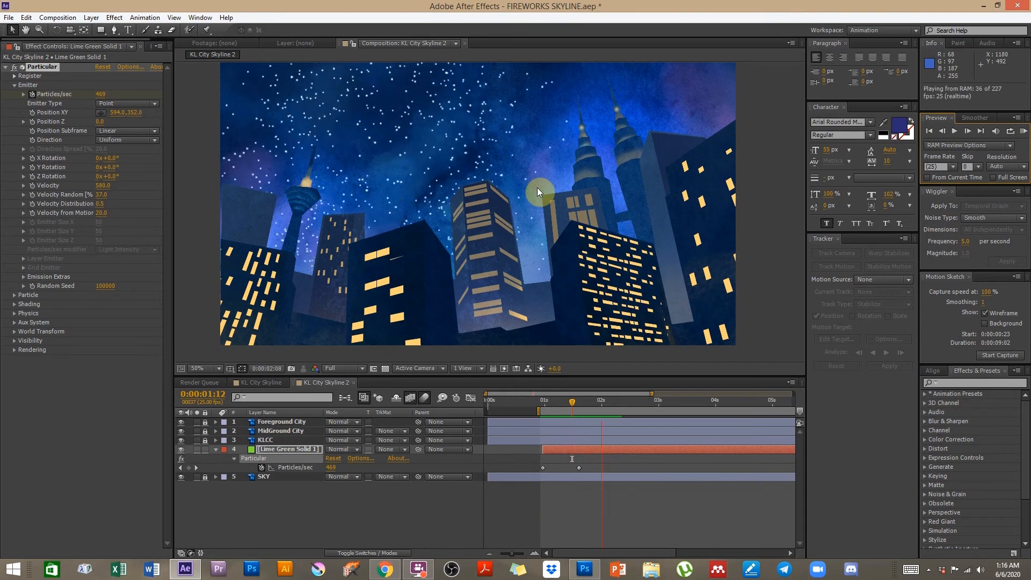
pyautogui.click(428, 250)
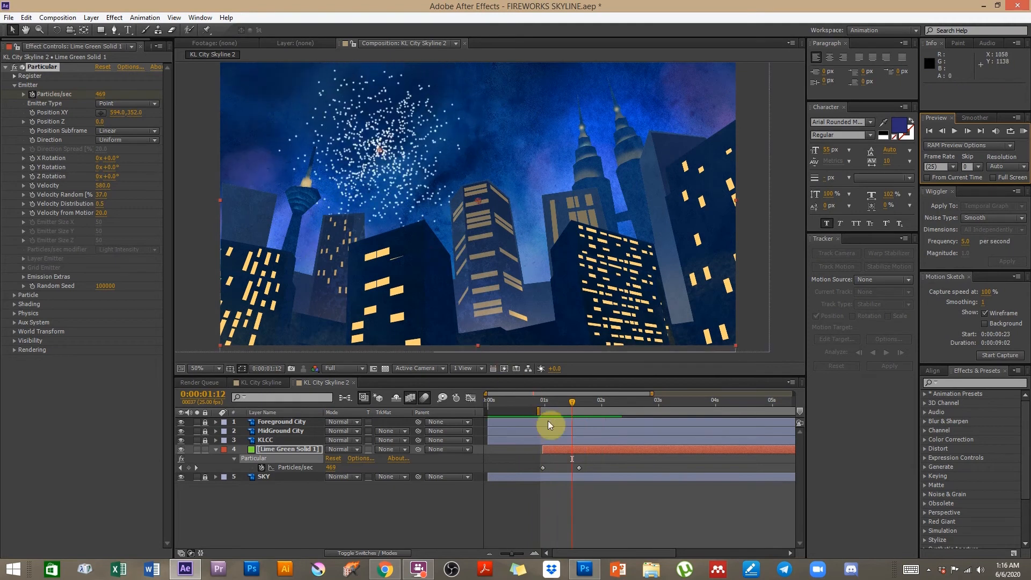
# Step: Set the particle Life to 6 seconds in Particular's Particle settings
pyautogui.click(15, 86)
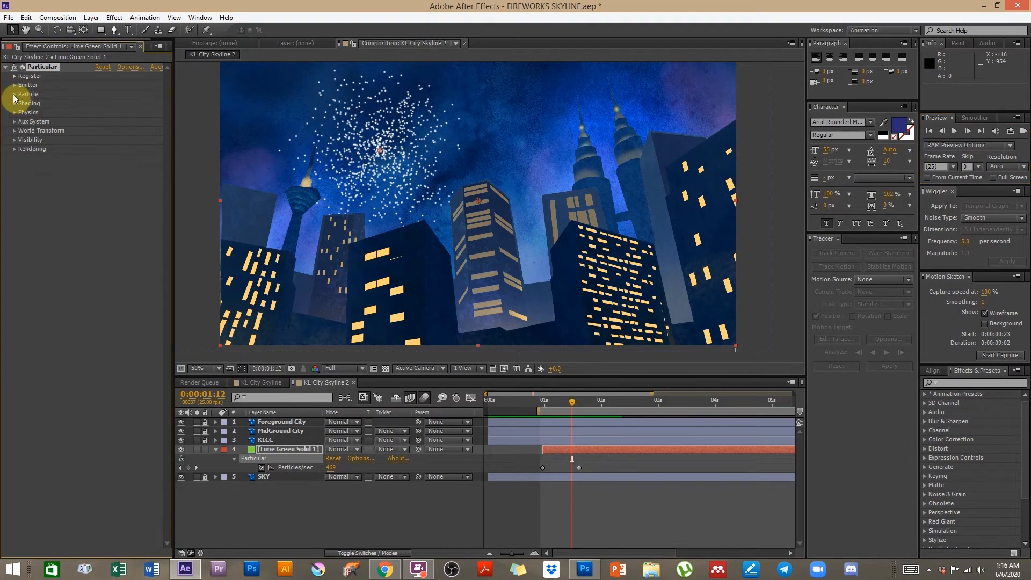
pyautogui.click(14, 94)
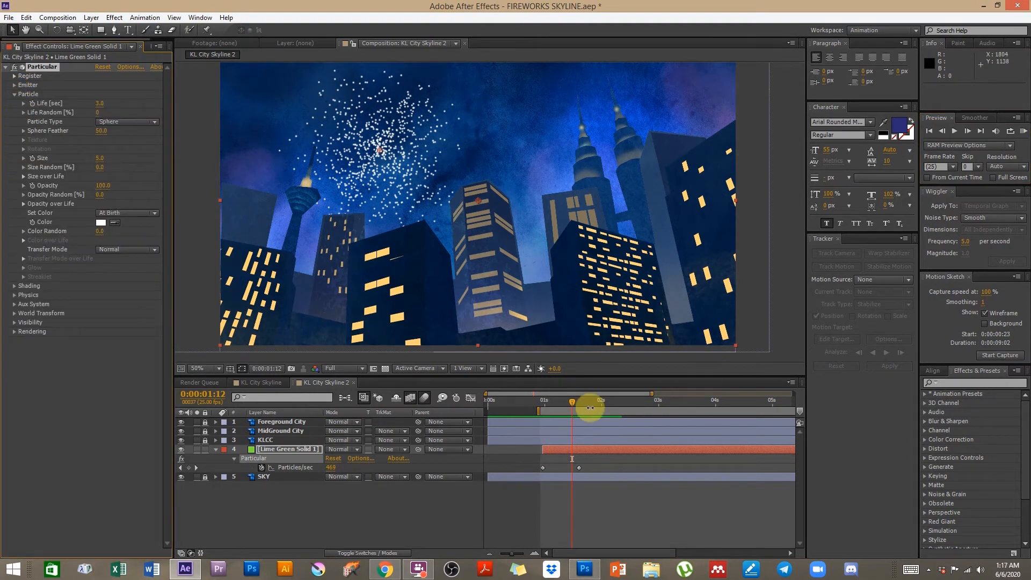
pyautogui.moveTo(549, 403); pyautogui.dragTo(600, 401)
pyautogui.click(101, 103)
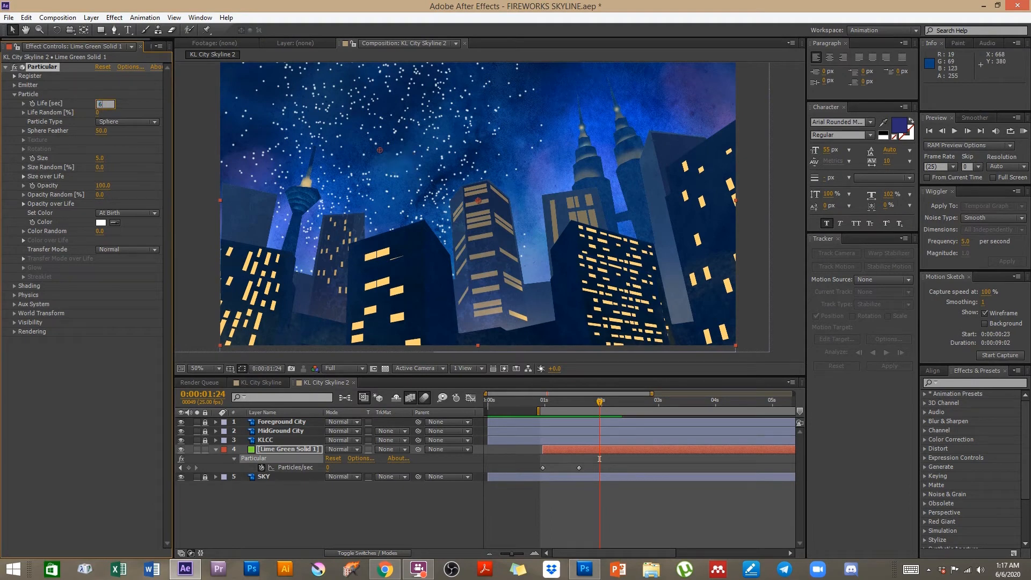
pyautogui.click(553, 401)
# Step: Scrub the early part of the burst to 0:00:01:10 and set the particles' Size Random to 55%
pyautogui.moveTo(558, 400); pyautogui.dragTo(576, 399)
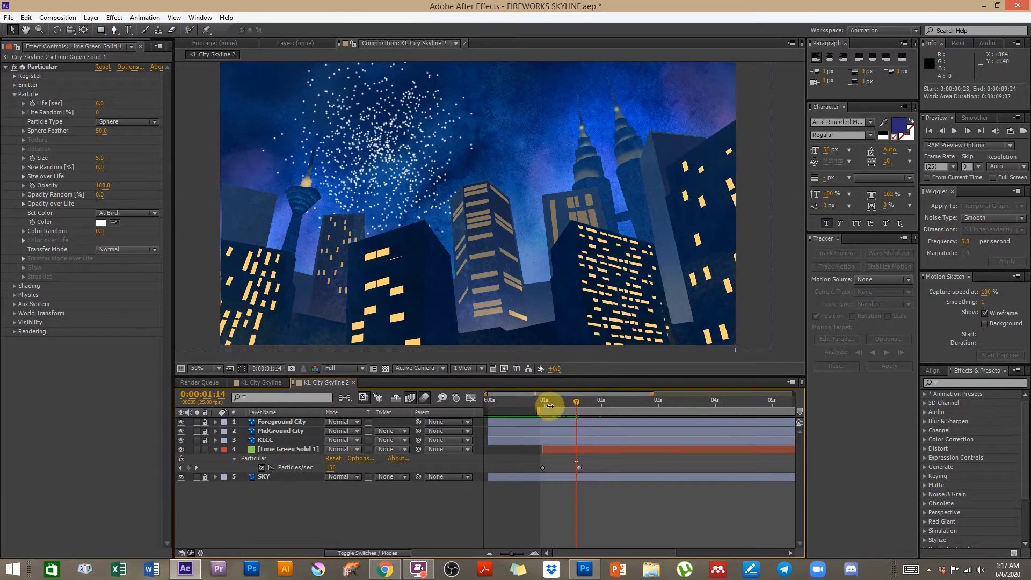
pyautogui.moveTo(544, 401); pyautogui.dragTo(568, 400)
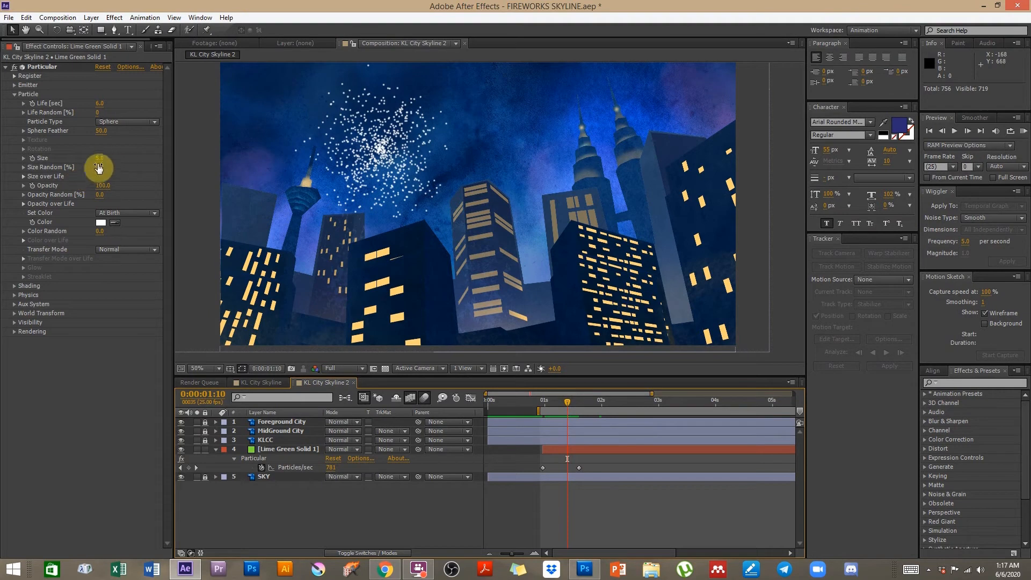
pyautogui.moveTo(98, 168); pyautogui.dragTo(124, 166)
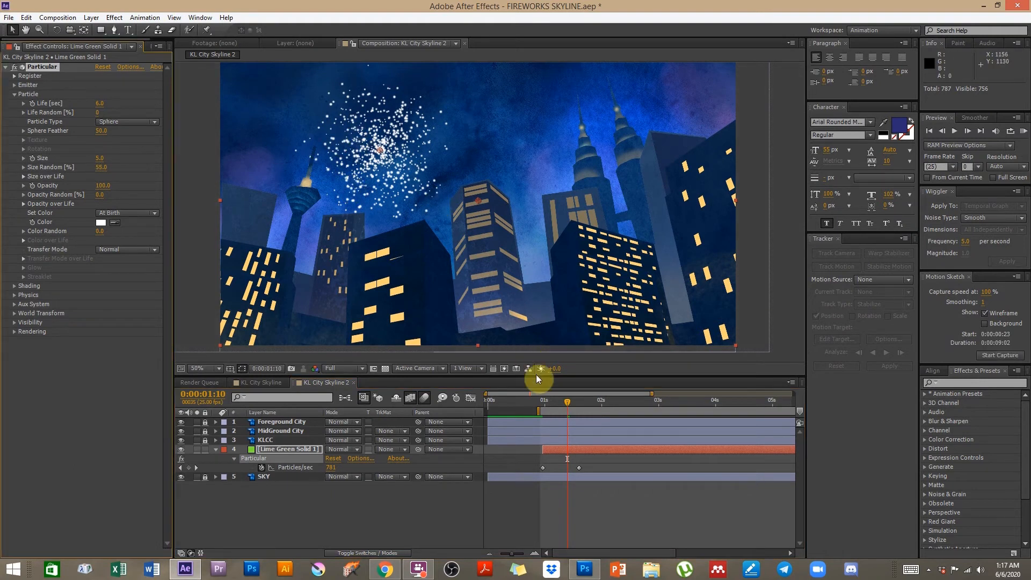
# Step: Scrub the burst to 0:00:01:17 and change the particles' Set Color option to Over Life
pyautogui.moveTo(547, 401); pyautogui.dragTo(582, 398)
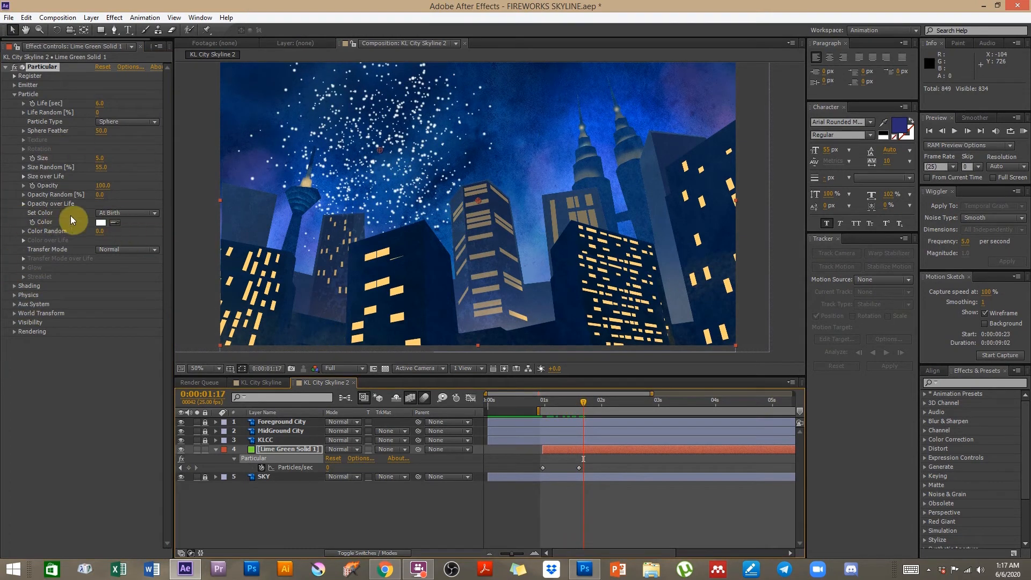
pyautogui.click(42, 216)
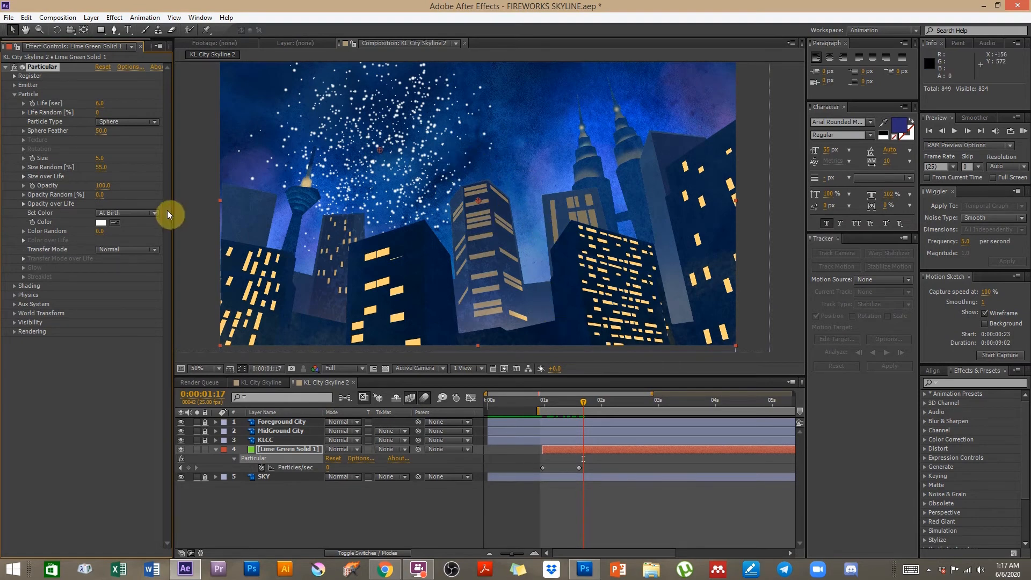
pyautogui.click(104, 213)
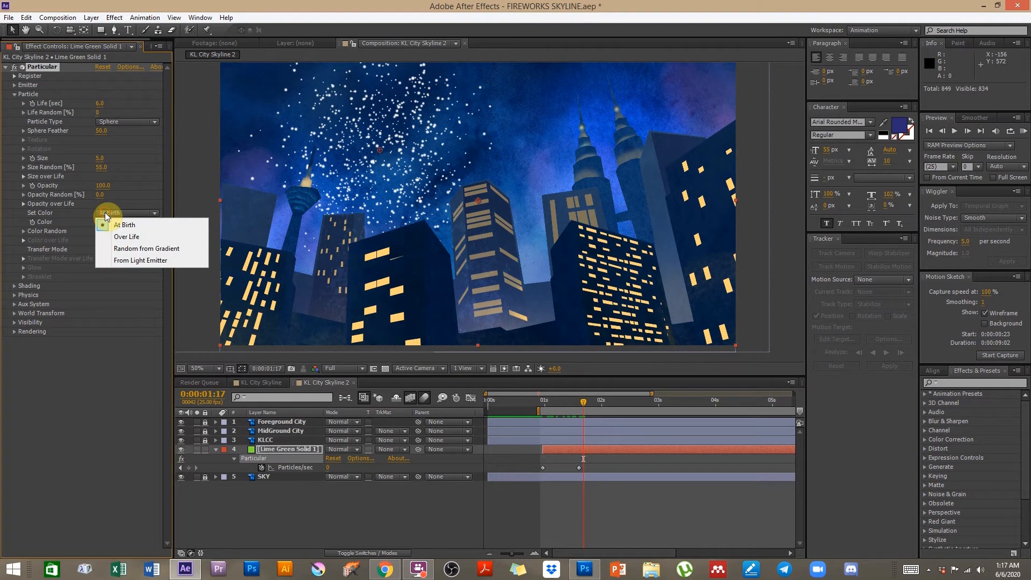
pyautogui.click(41, 219)
pyautogui.click(133, 215)
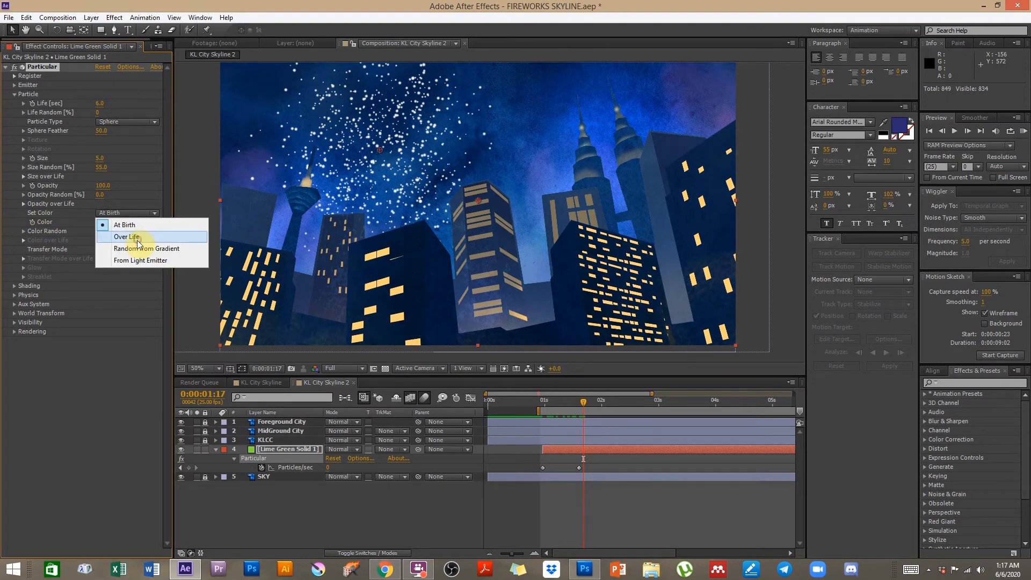
pyautogui.click(133, 236)
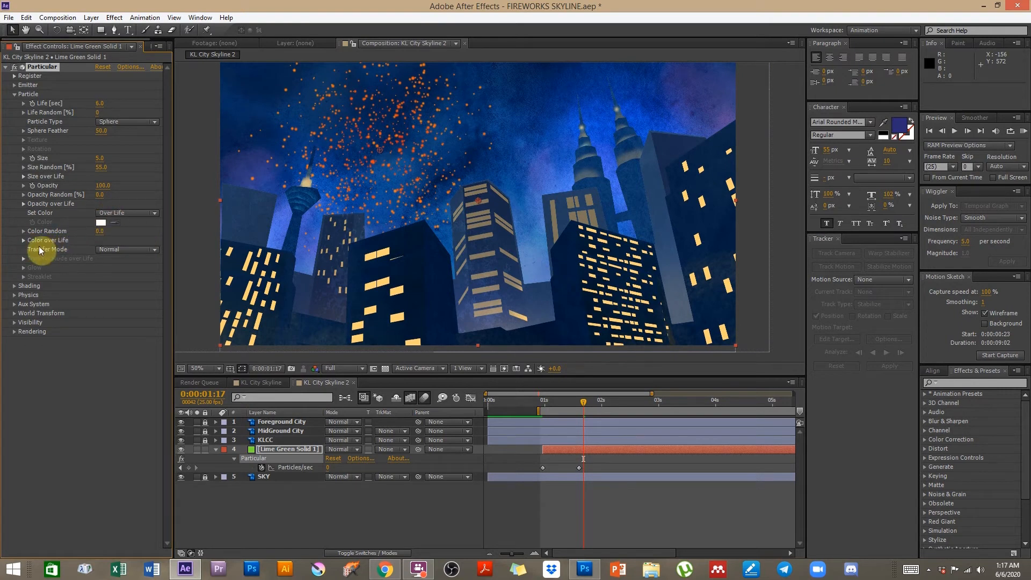
# Step: Switch the particles' Set Color to At Birth for comparison and return it to Over Life
pyautogui.click(114, 214)
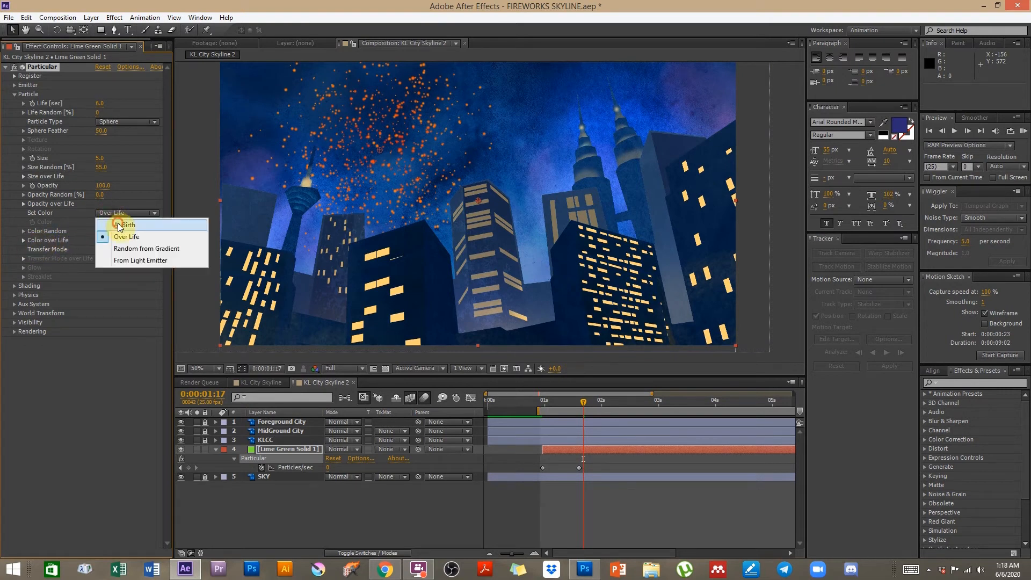
pyautogui.click(119, 226)
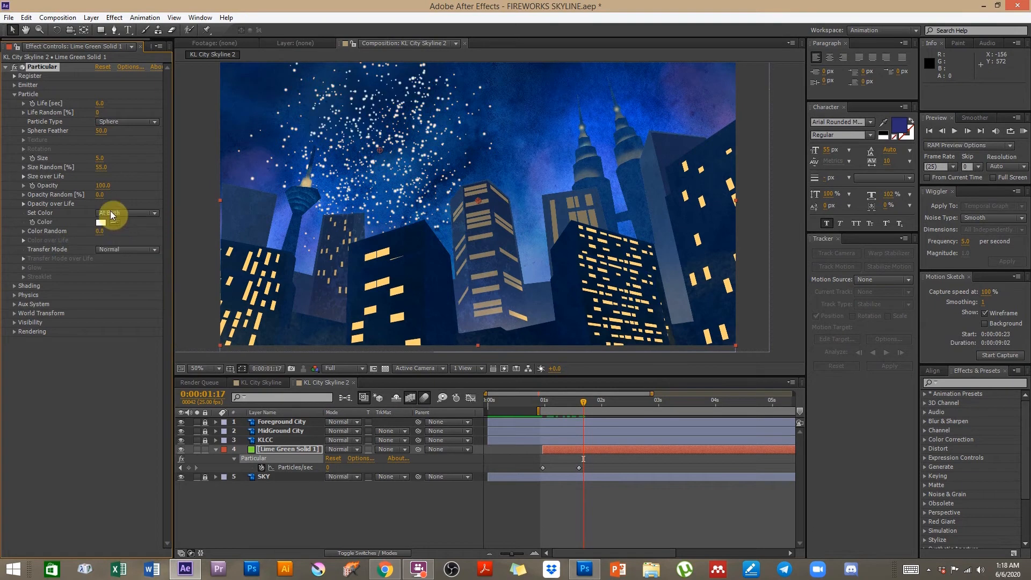
pyautogui.click(111, 214)
pyautogui.click(119, 236)
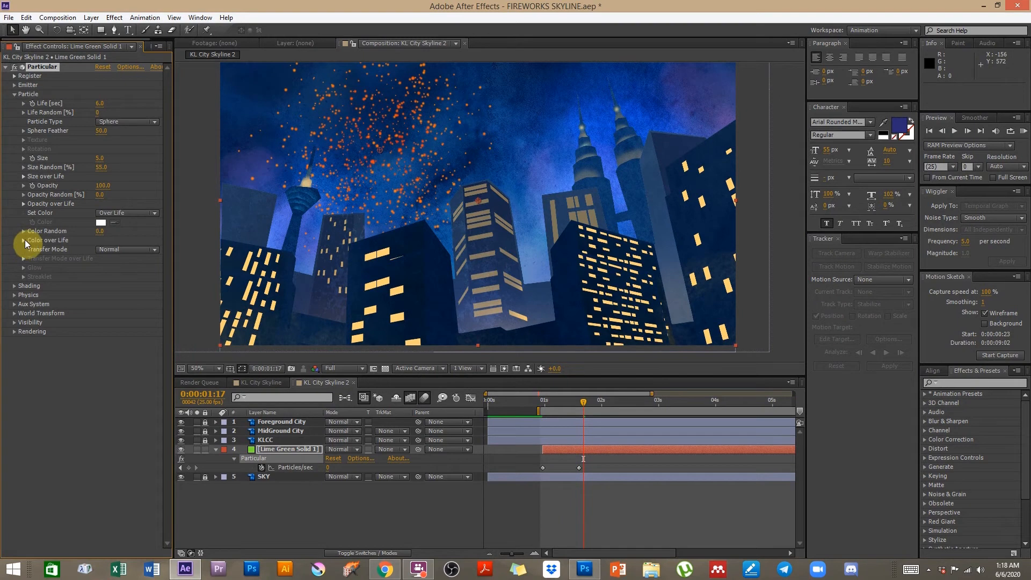
# Step: Set the Color over Life gradient to run from blue at birth through cyan to white at death, and scrub the burst to 0:00:03:06
pyautogui.click(23, 240)
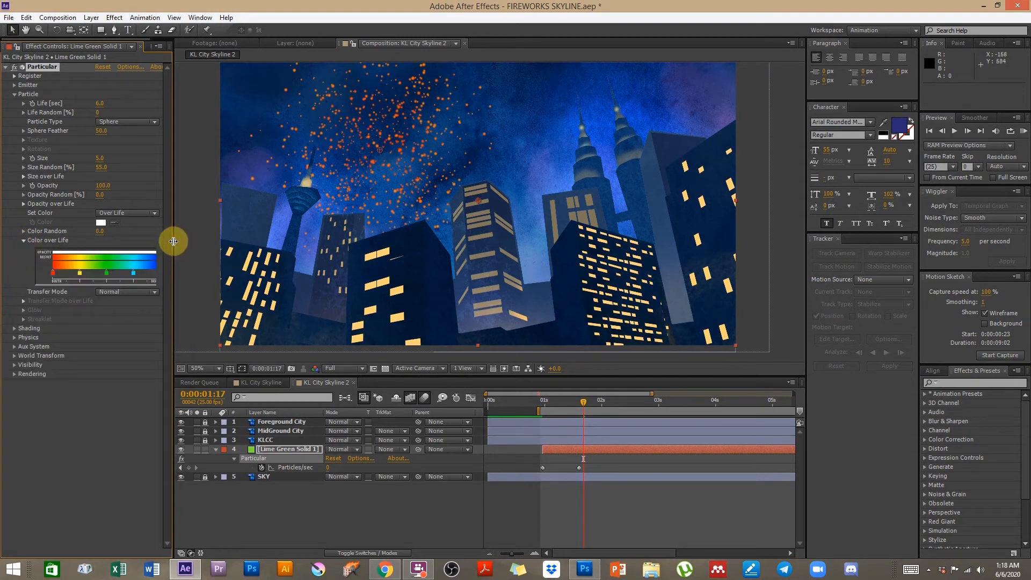
pyautogui.moveTo(173, 241); pyautogui.dragTo(194, 237)
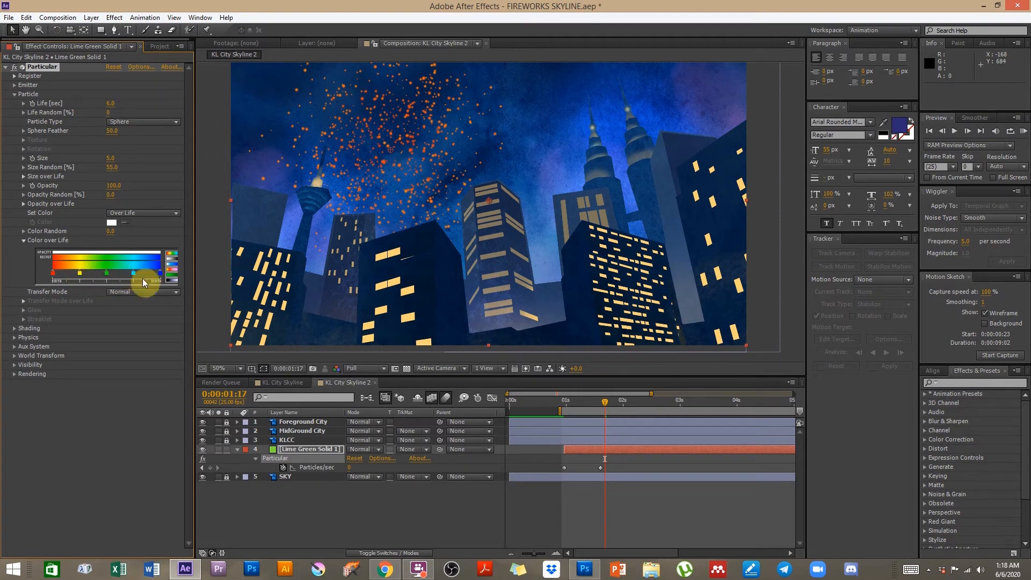
pyautogui.click(576, 402)
pyautogui.moveTo(575, 402)
pyautogui.mouseDown()
pyautogui.moveTo(751, 388)
pyautogui.moveTo(795, 397)
pyautogui.moveTo(478, 404)
pyautogui.moveTo(597, 403)
pyautogui.moveTo(576, 404)
pyautogui.mouseUp()
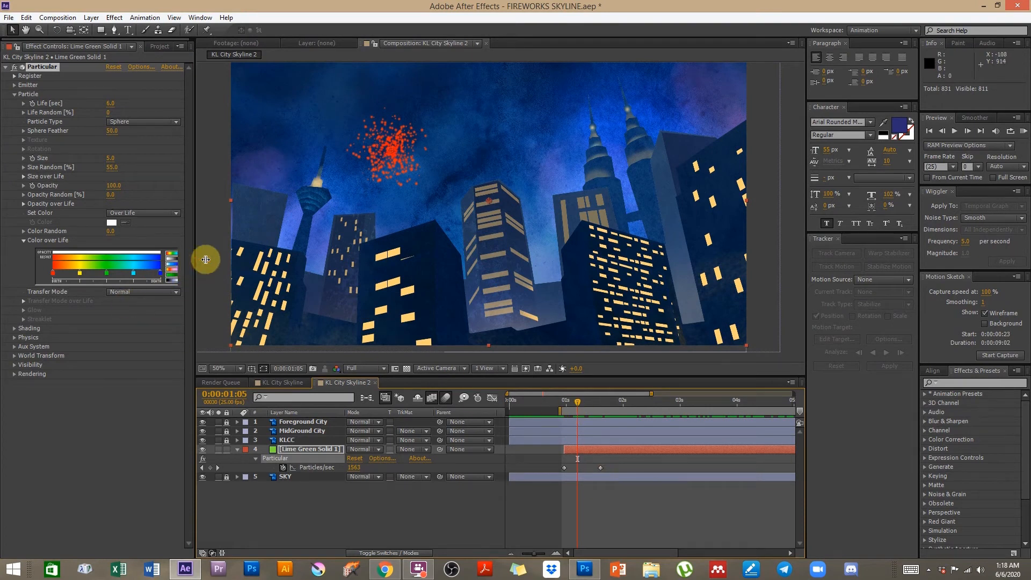
pyautogui.click(173, 267)
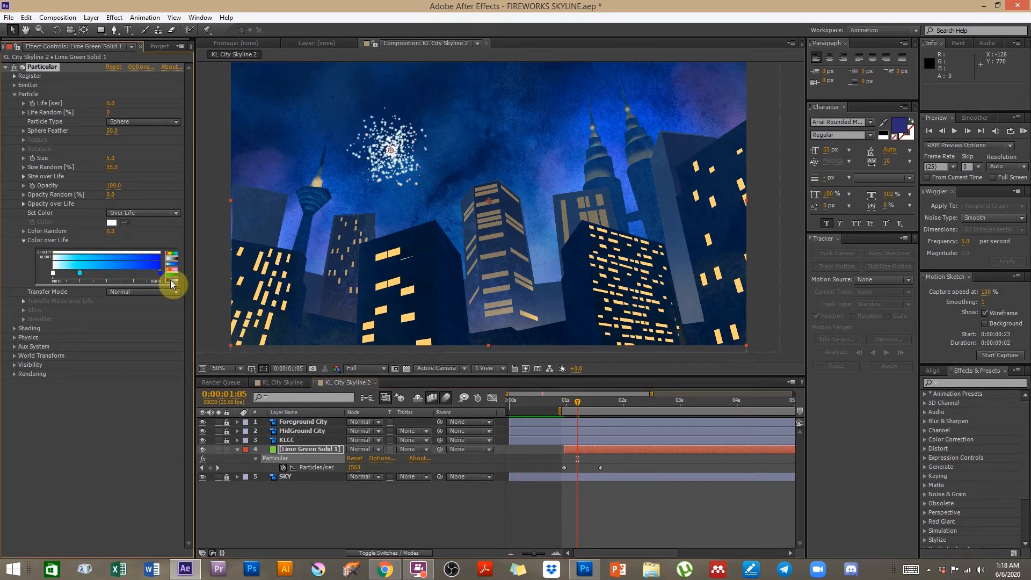
pyautogui.moveTo(160, 274)
pyautogui.mouseDown()
pyautogui.moveTo(70, 275)
pyautogui.moveTo(164, 276)
pyautogui.mouseUp()
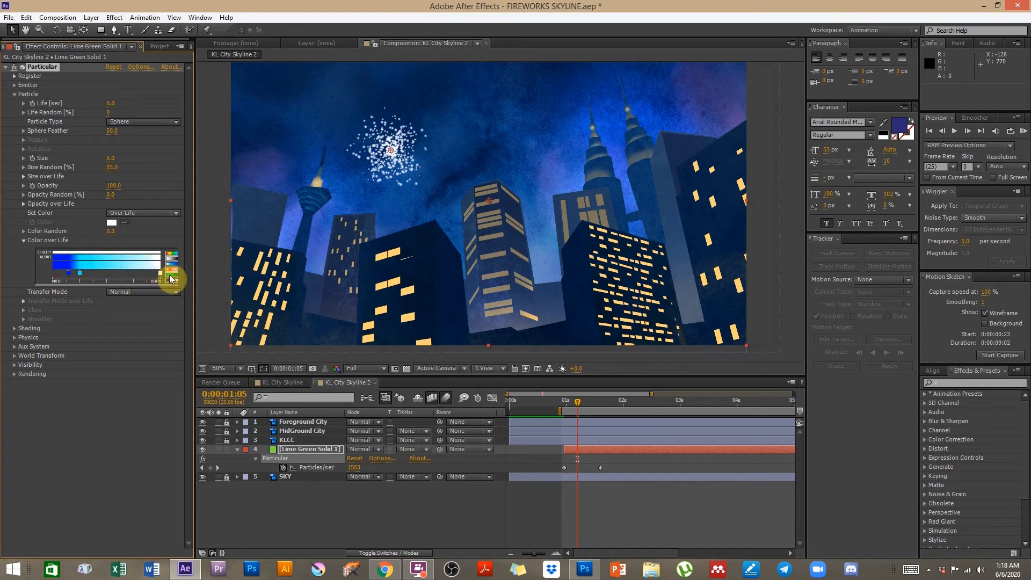
pyautogui.click(67, 274)
pyautogui.moveTo(80, 273); pyautogui.dragTo(125, 275)
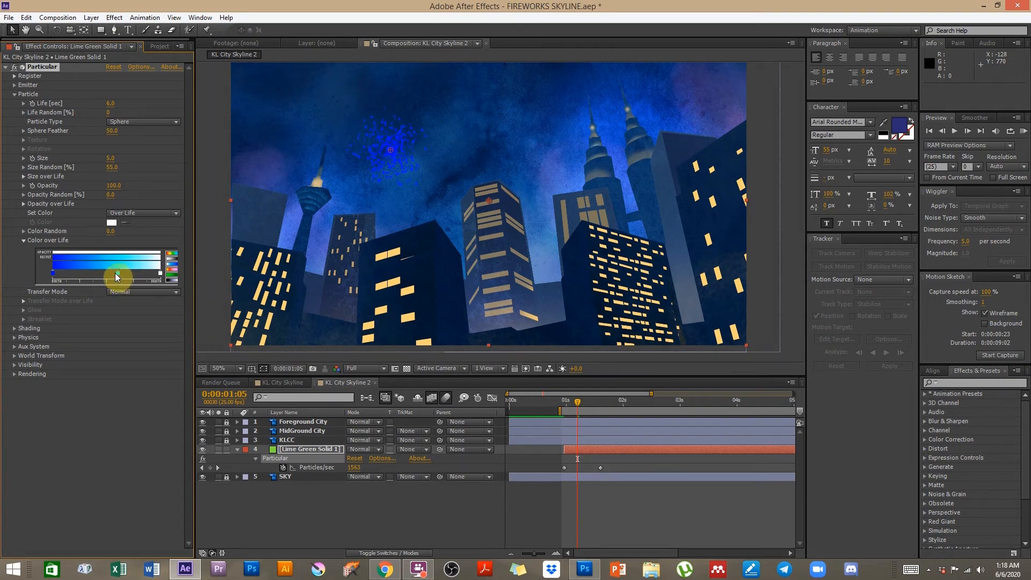
pyautogui.moveTo(566, 402); pyautogui.dragTo(694, 402)
pyautogui.click(120, 483)
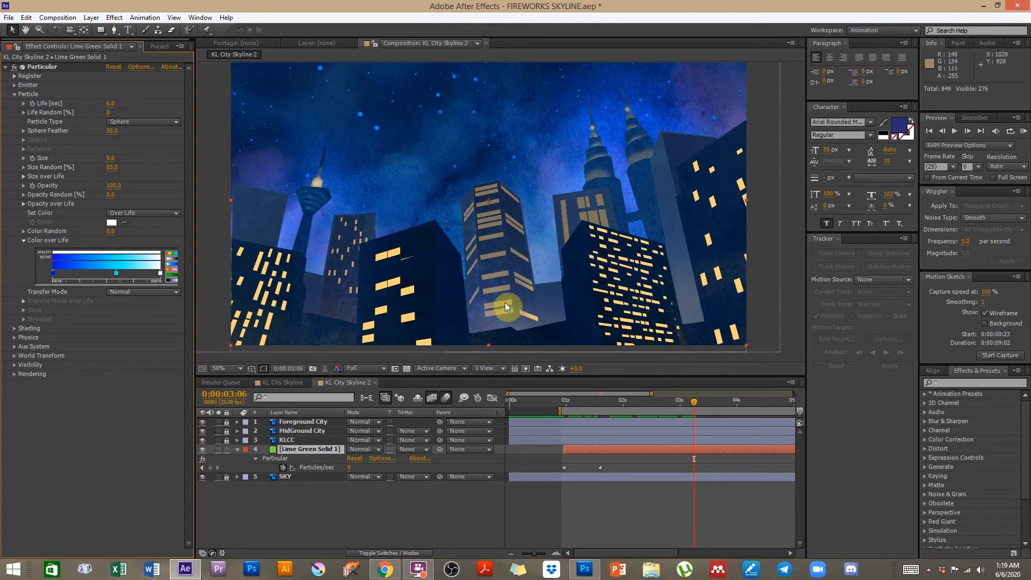
# Step: Set Air Resistance to 3.2 in Particular's Physics Air settings and scrub the burst to 0:00:03:23
pyautogui.click(15, 338)
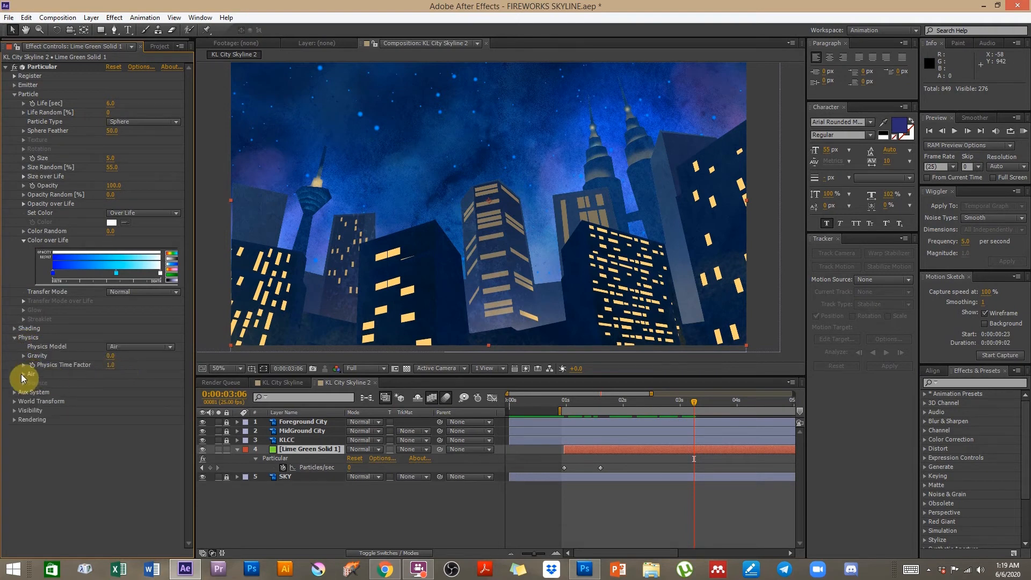
pyautogui.click(23, 375)
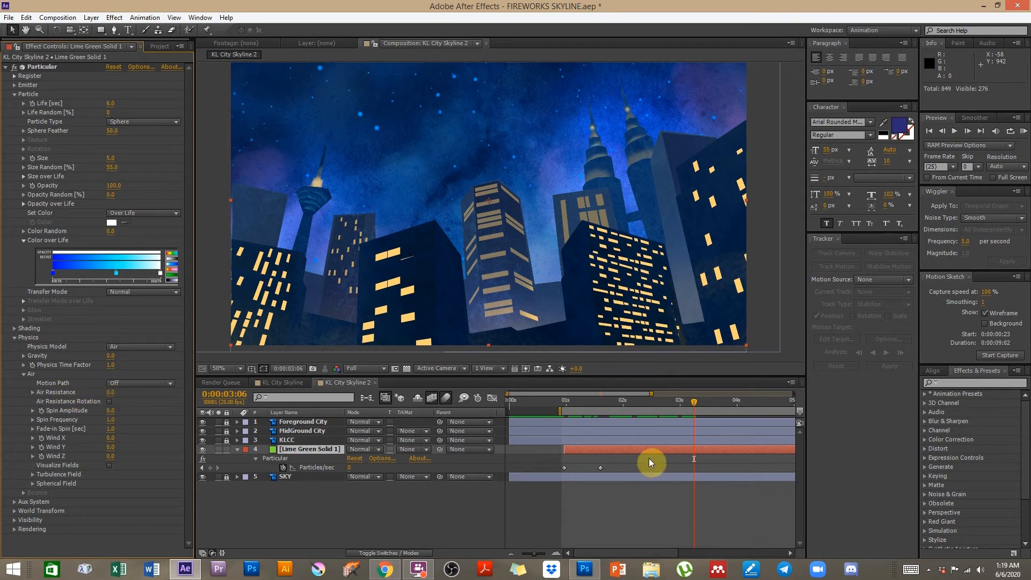
pyautogui.moveTo(570, 398); pyautogui.dragTo(617, 404)
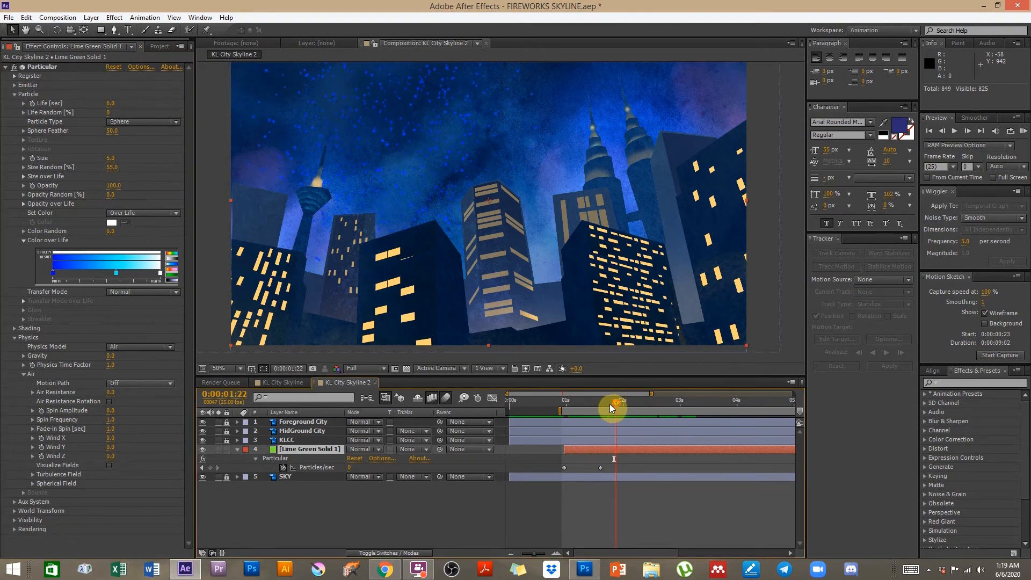
pyautogui.moveTo(110, 393); pyautogui.dragTo(133, 388)
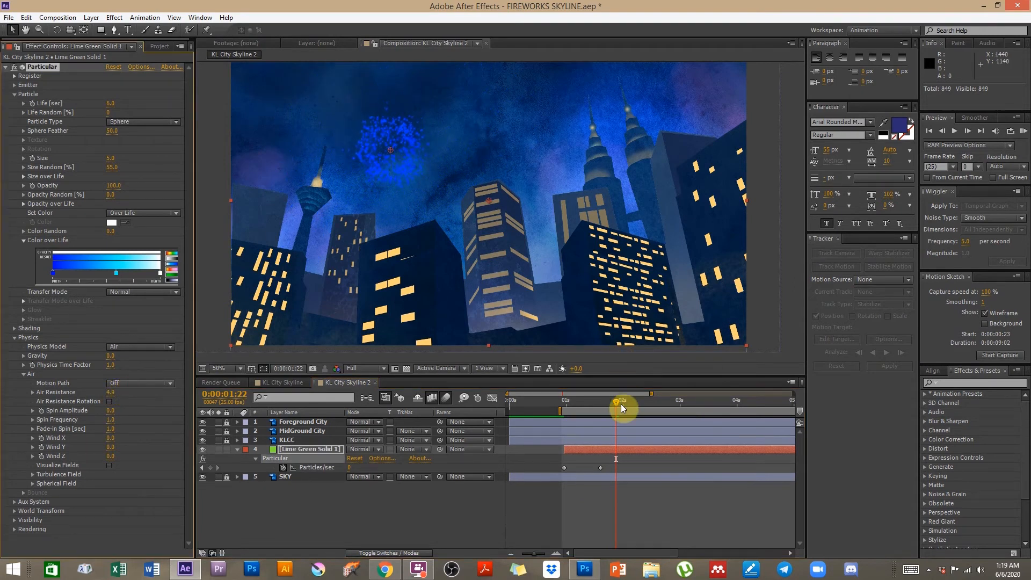
pyautogui.click(679, 402)
pyautogui.moveTo(108, 395); pyautogui.dragTo(104, 392)
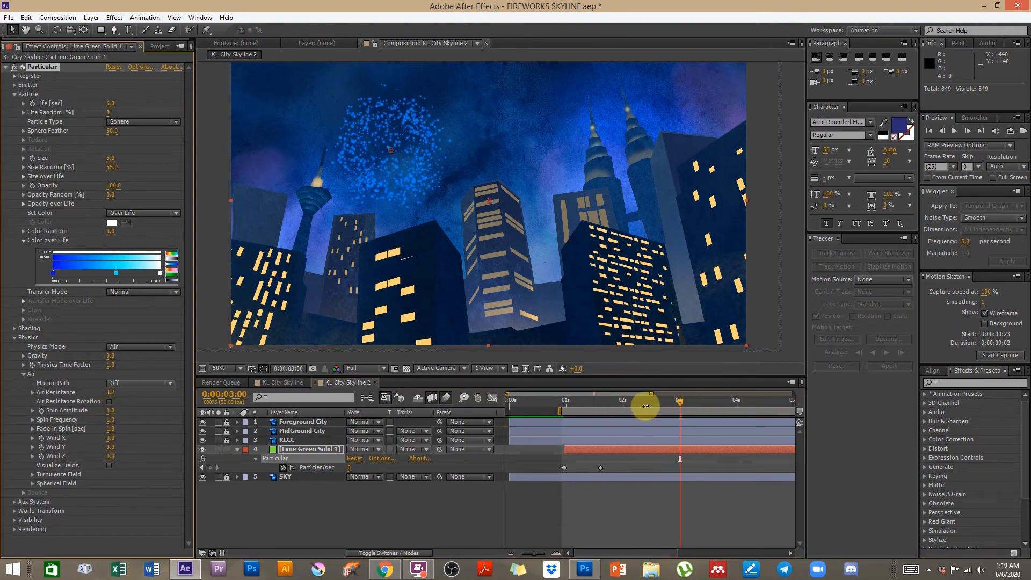
pyautogui.moveTo(732, 402); pyautogui.dragTo(733, 402)
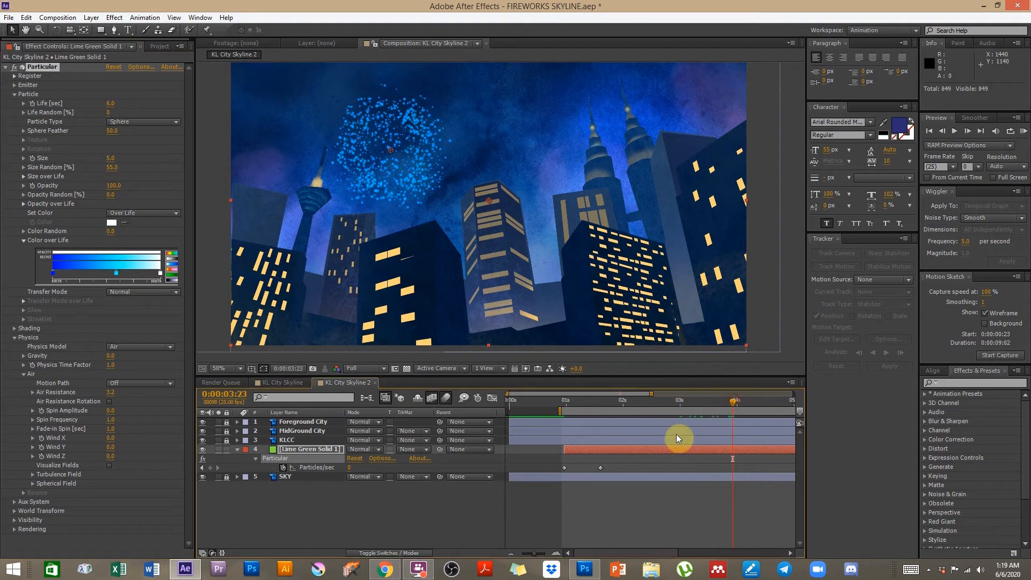
# Step: Show the whole composition duration in the timeline, set the Physics Gravity to 50, and play a RAM preview of the burst
pyautogui.moveTo(529, 549); pyautogui.dragTo(520, 553)
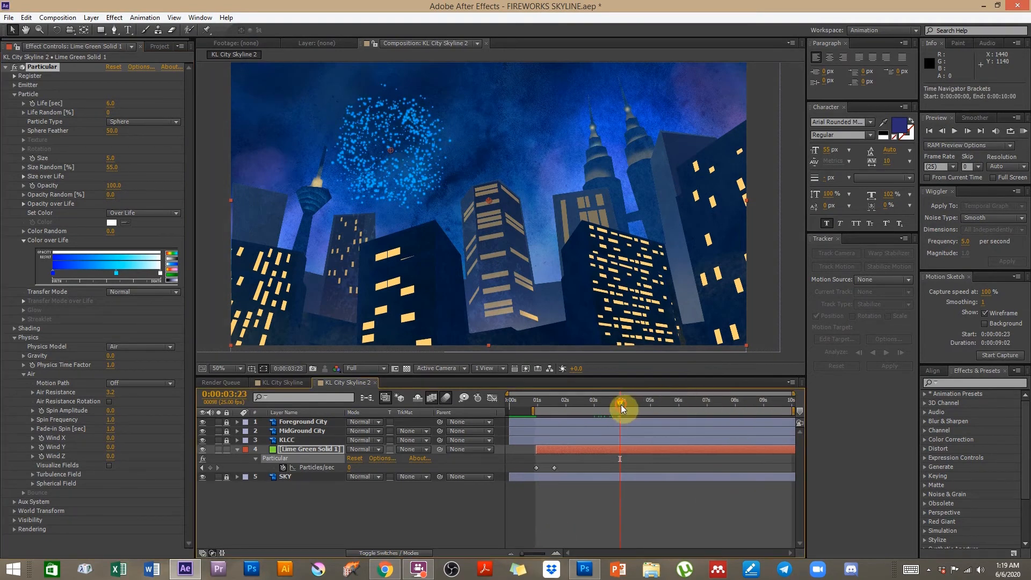
pyautogui.moveTo(652, 405); pyautogui.dragTo(597, 394)
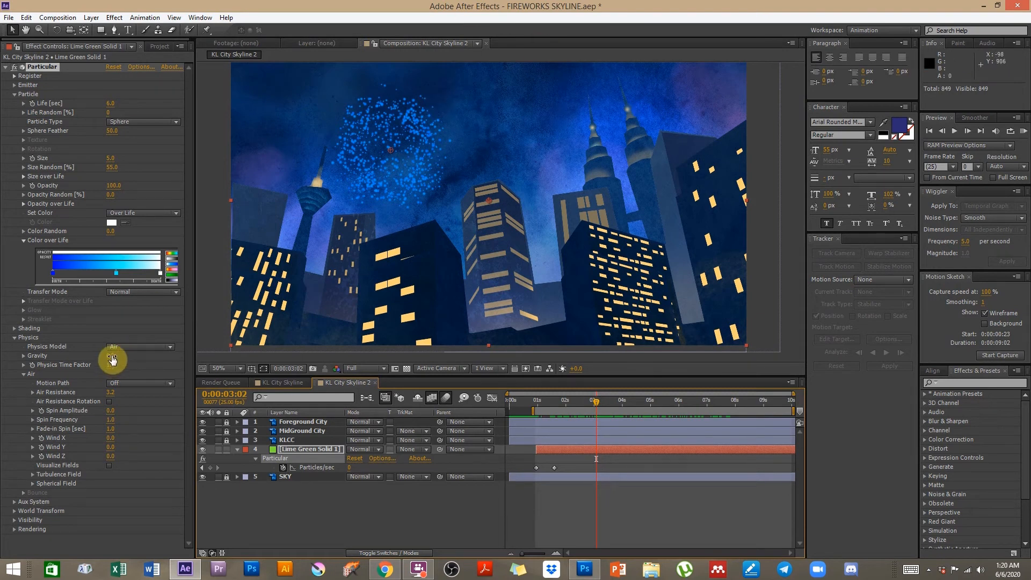
pyautogui.moveTo(109, 356); pyautogui.dragTo(111, 363)
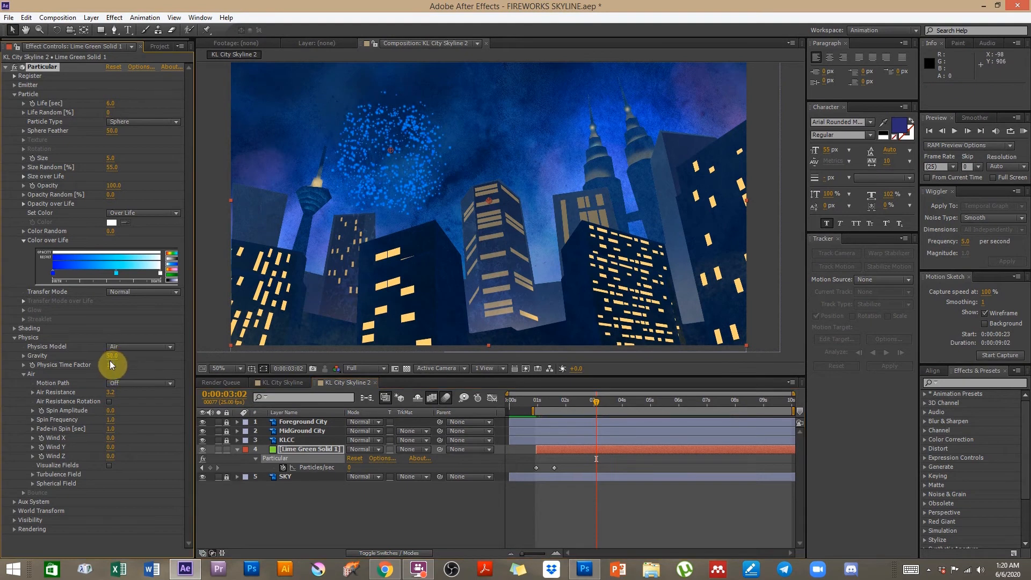
pyautogui.click(109, 357)
pyautogui.write('50')
pyautogui.click(515, 476)
pyautogui.click(540, 401)
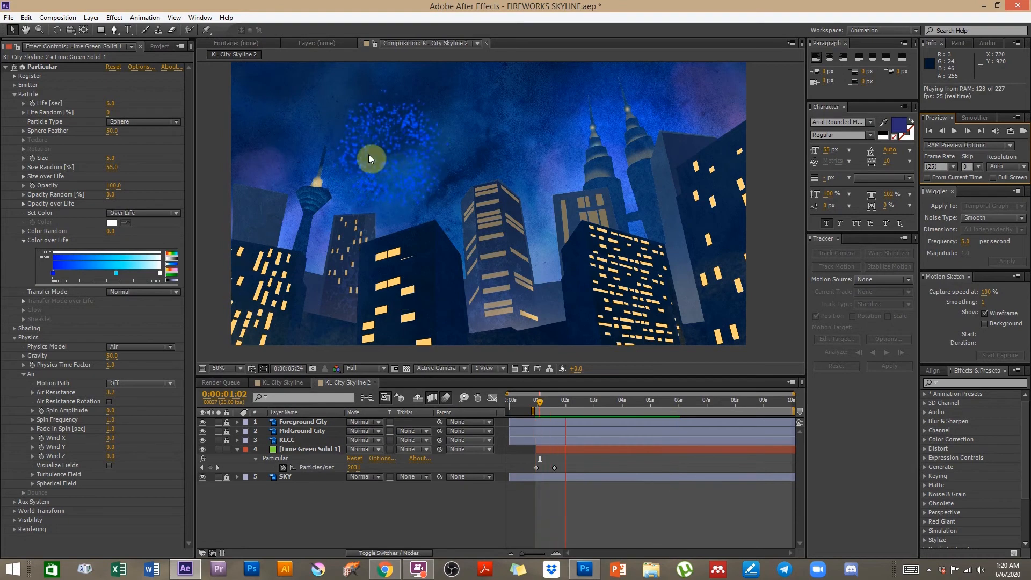
pyautogui.click(393, 205)
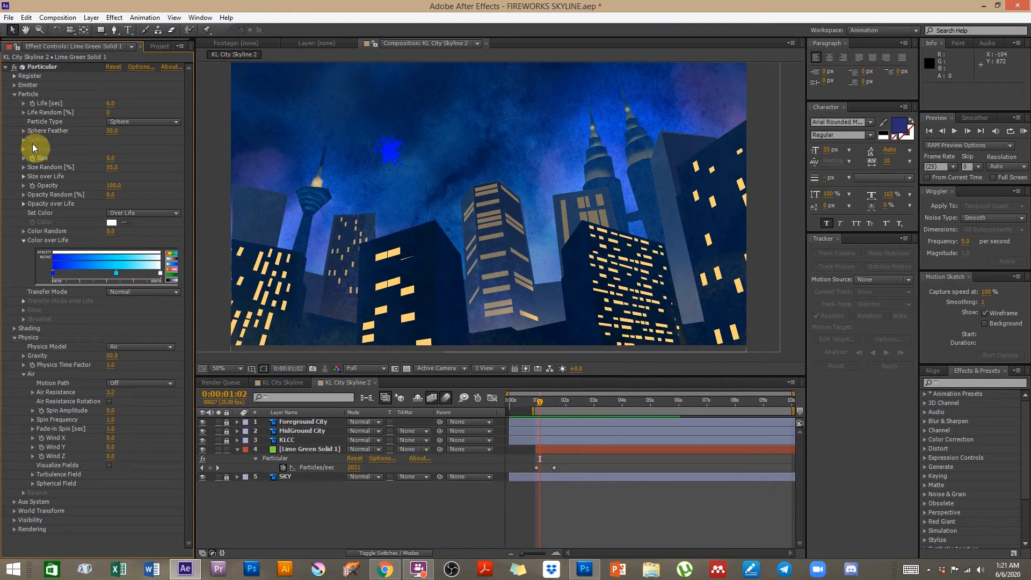
# Step: Give Size over Life a trapezoid curve that grows after birth and shrinks before death, and scrub the burst to 0:00:03:02
pyautogui.click(24, 176)
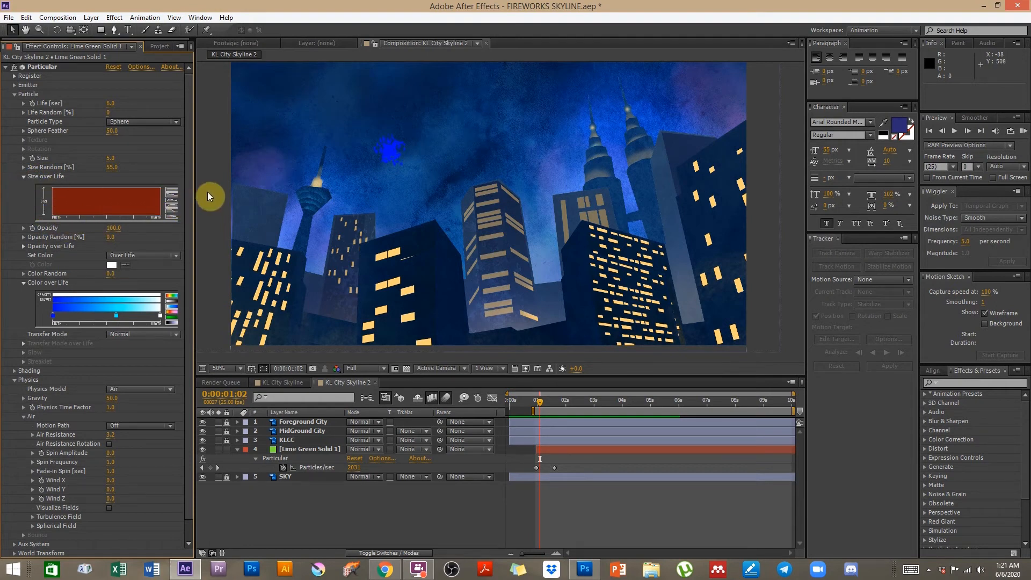
pyautogui.moveTo(195, 191)
pyautogui.mouseDown()
pyautogui.moveTo(209, 187)
pyautogui.moveTo(205, 196)
pyautogui.mouseUp()
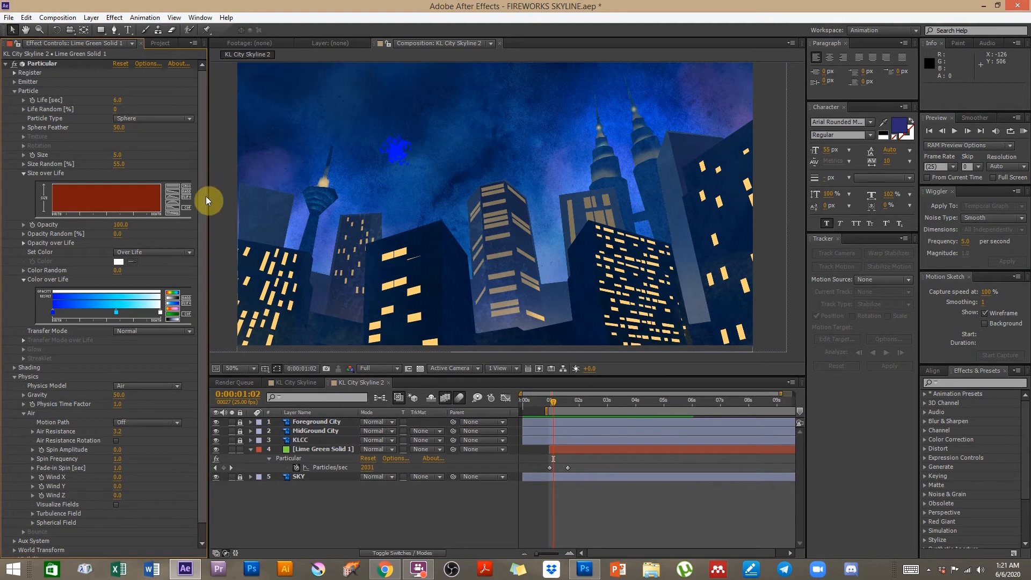
pyautogui.click(174, 201)
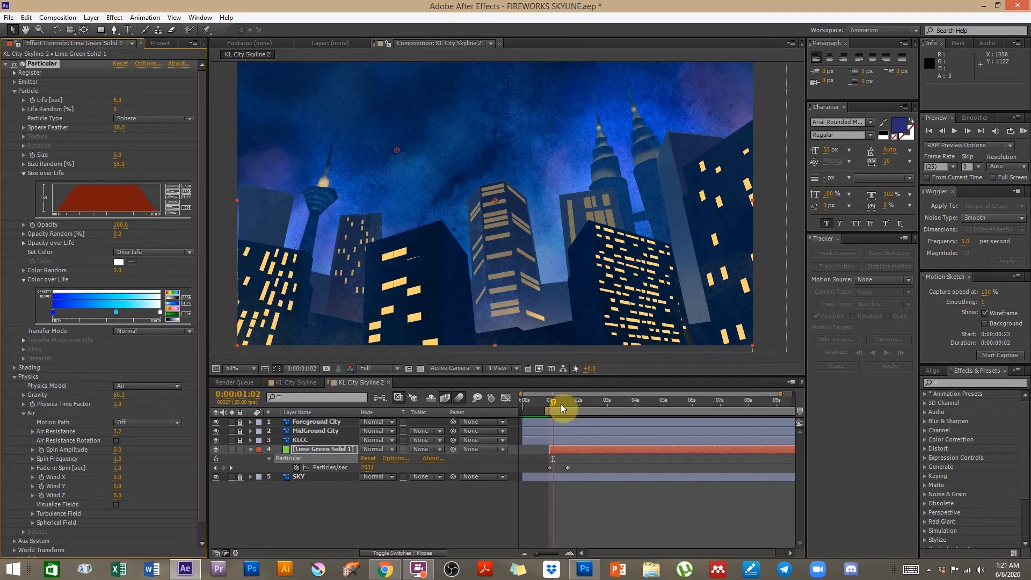
pyautogui.moveTo(551, 402); pyautogui.dragTo(609, 408)
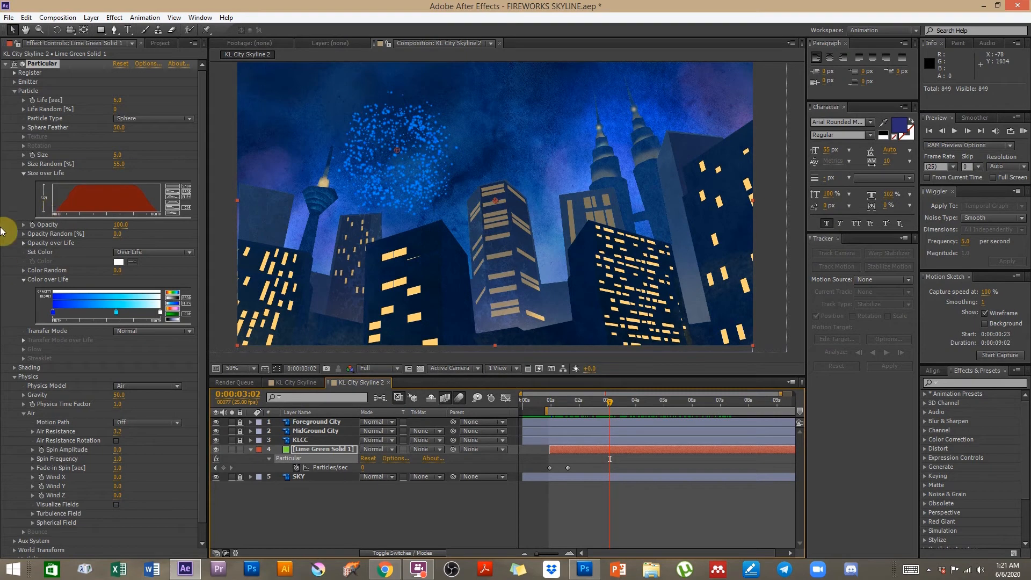
# Step: Reshape the Size over Life curve to rise smoothly and fall off in jagged spikes, and scrub the burst to 0:00:04:07
pyautogui.moveTo(53, 210)
pyautogui.mouseDown()
pyautogui.moveTo(112, 184)
pyautogui.moveTo(124, 207)
pyautogui.moveTo(137, 186)
pyautogui.moveTo(160, 210)
pyautogui.mouseUp()
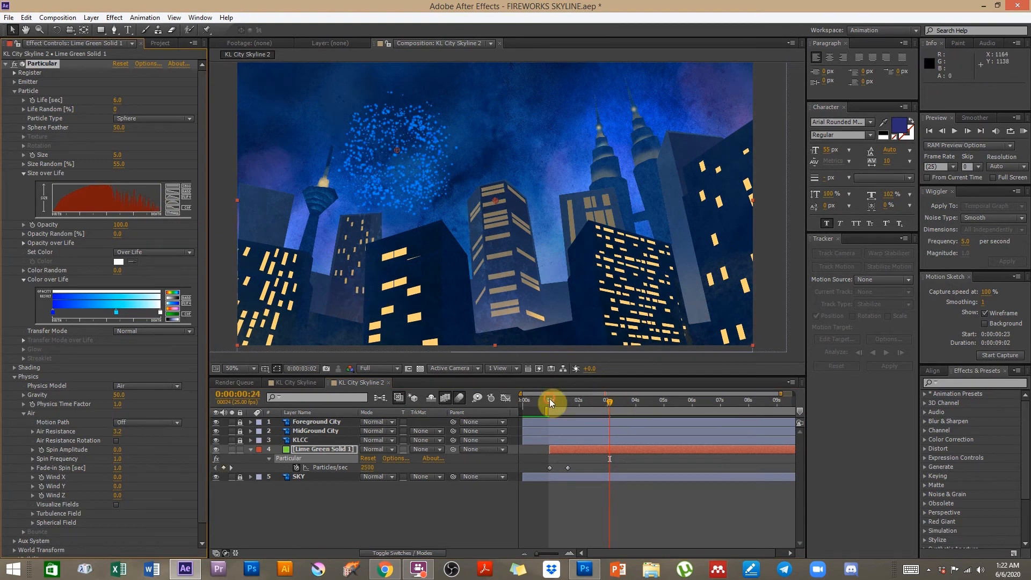
pyautogui.click(550, 399)
pyautogui.moveTo(564, 400); pyautogui.dragTo(644, 405)
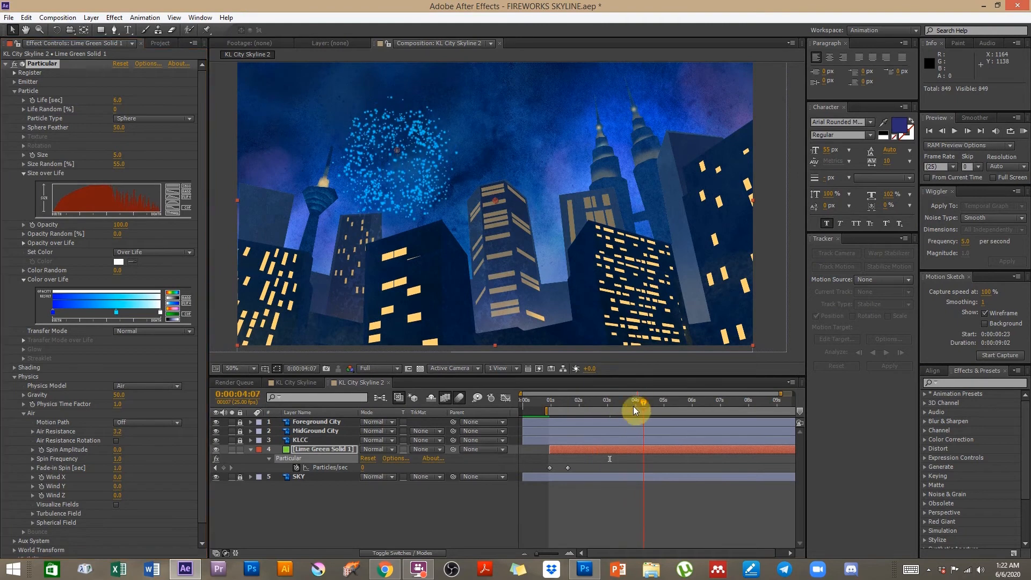
pyautogui.click(381, 513)
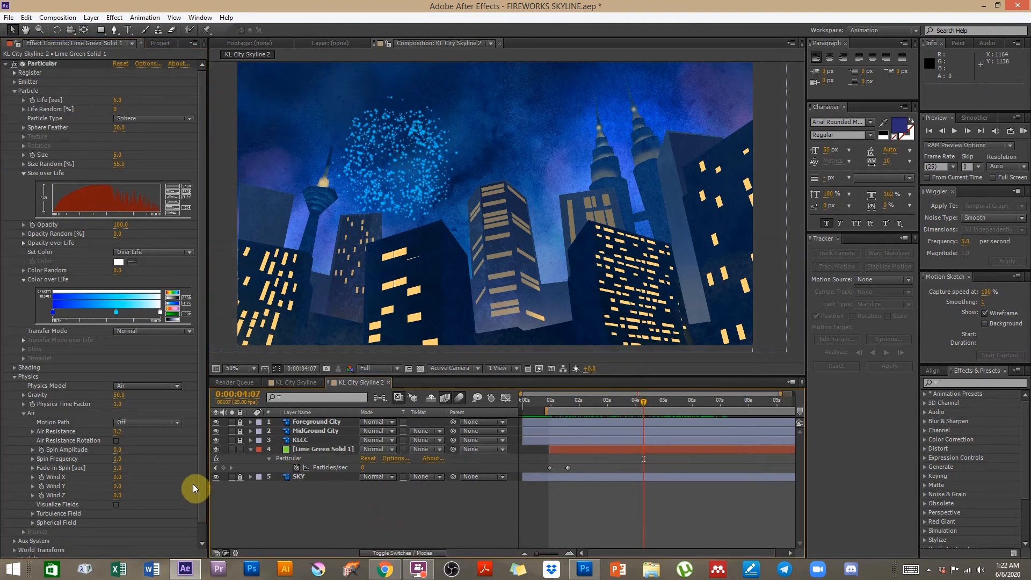
# Step: Set the Air Resistance to 2.0 and scrub the burst to 0:00:02:03
pyautogui.click(121, 431)
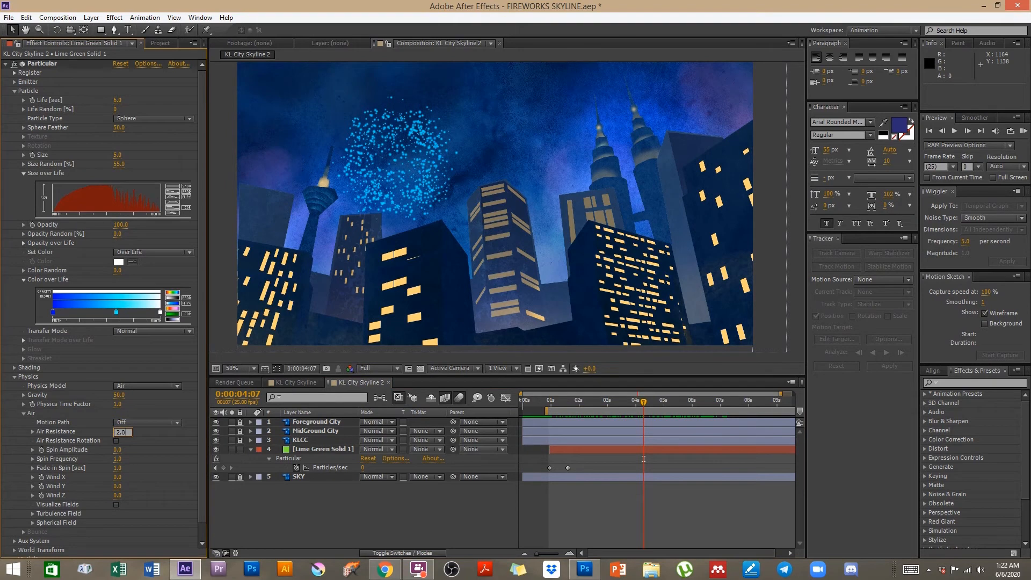
pyautogui.click(120, 426)
pyautogui.moveTo(580, 401)
pyautogui.mouseDown()
pyautogui.moveTo(562, 400)
pyautogui.moveTo(639, 398)
pyautogui.moveTo(582, 408)
pyautogui.mouseUp()
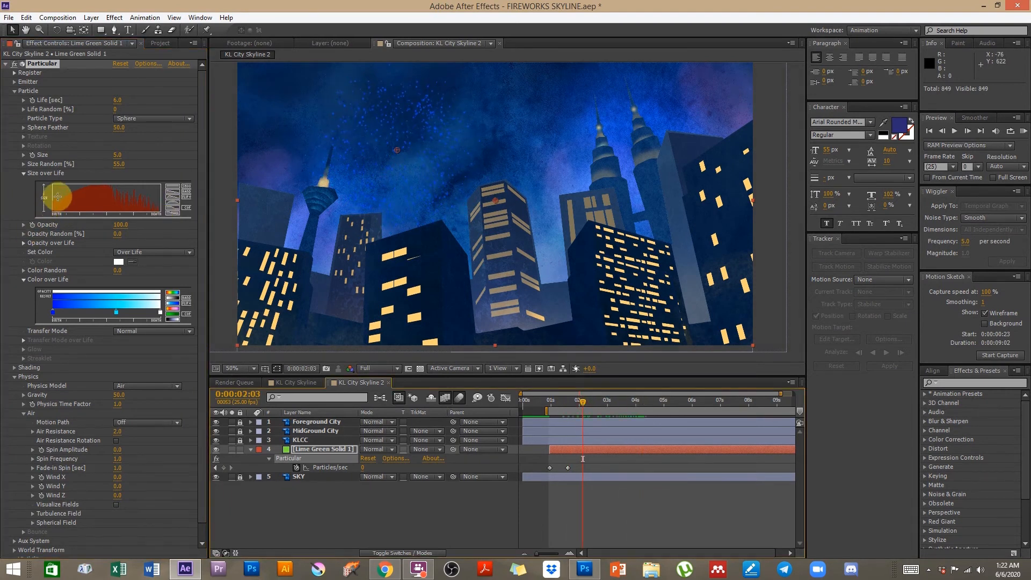
# Step: Change the starting Color over Life stop to teal 18BDA8 and scrub the burst to 0:00:03:17
pyautogui.moveTo(583, 402); pyautogui.dragTo(555, 404)
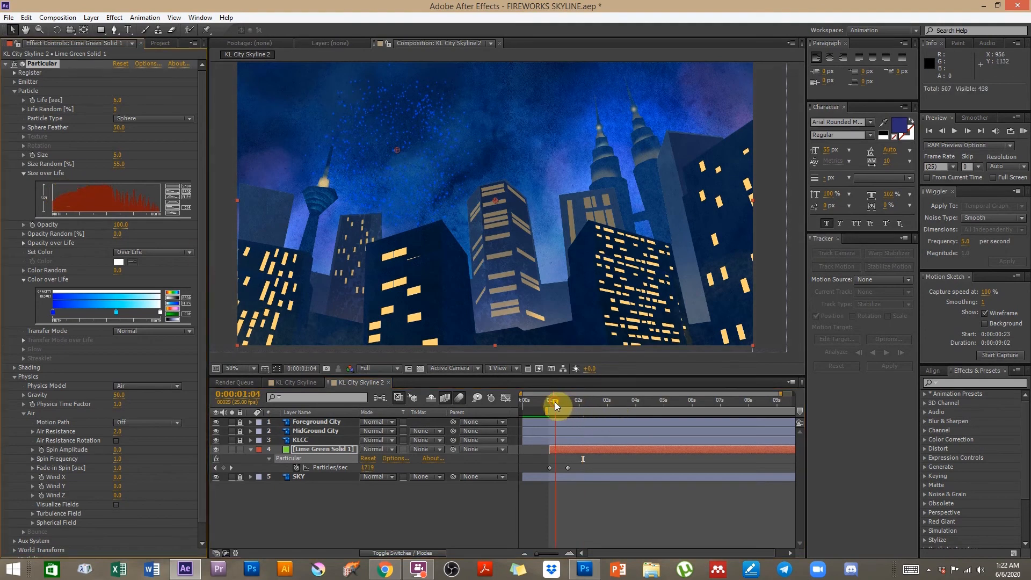
pyautogui.doubleClick(51, 313)
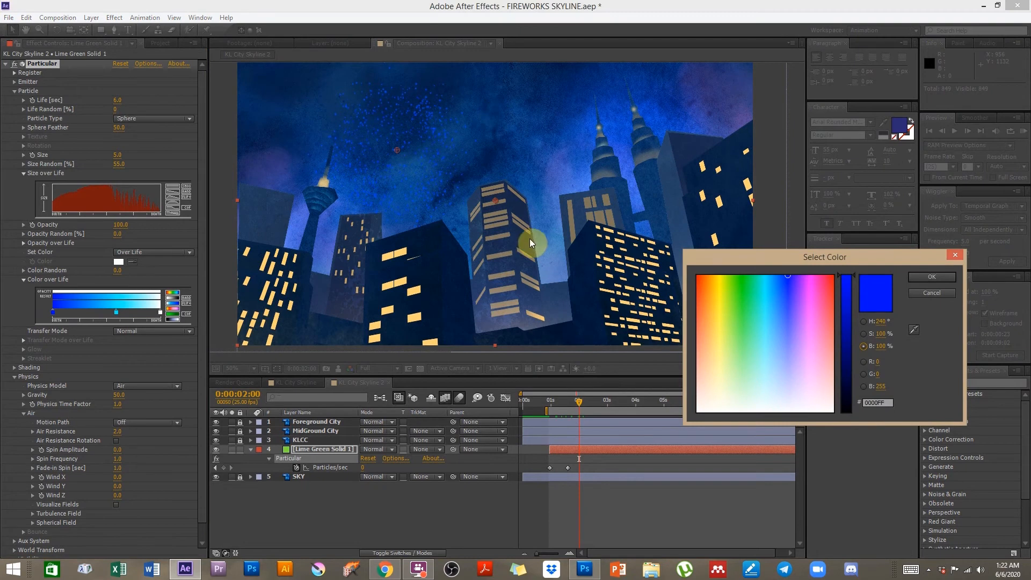
pyautogui.moveTo(782, 295); pyautogui.dragTo(761, 292)
pyautogui.moveTo(852, 282); pyautogui.dragTo(849, 312)
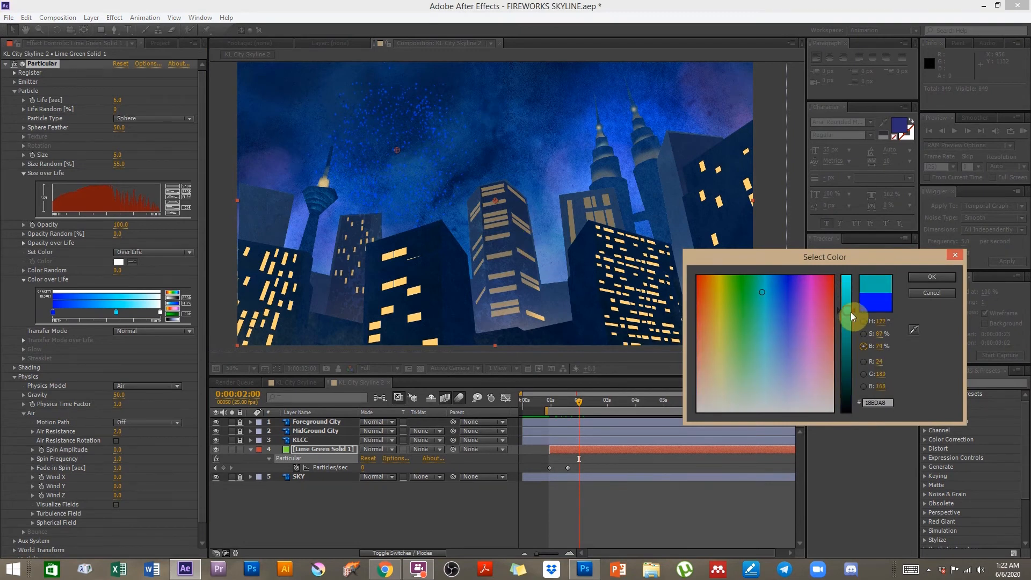
pyautogui.click(926, 278)
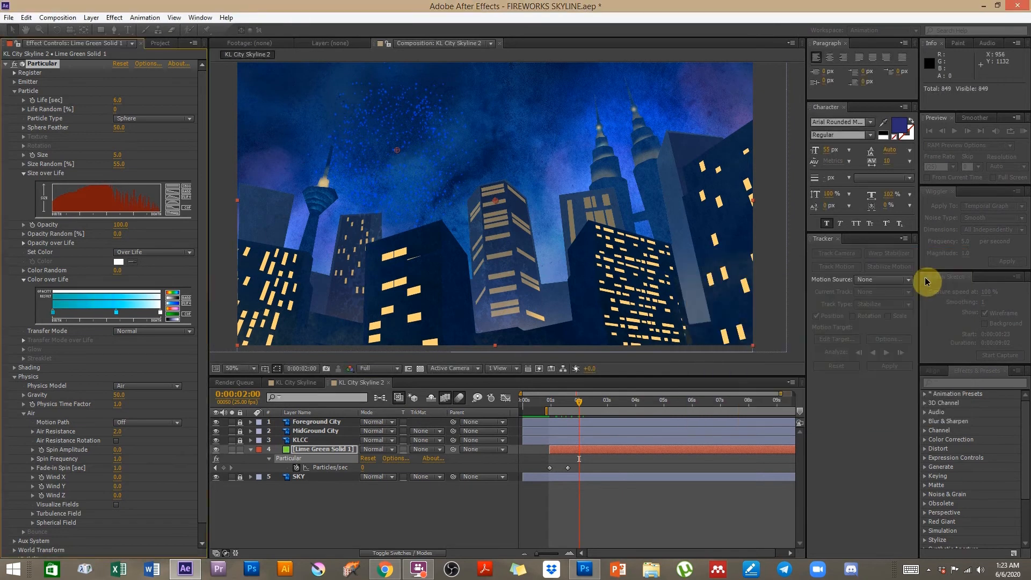
pyautogui.moveTo(552, 398); pyautogui.dragTo(721, 409)
pyautogui.moveTo(612, 401); pyautogui.dragTo(627, 417)
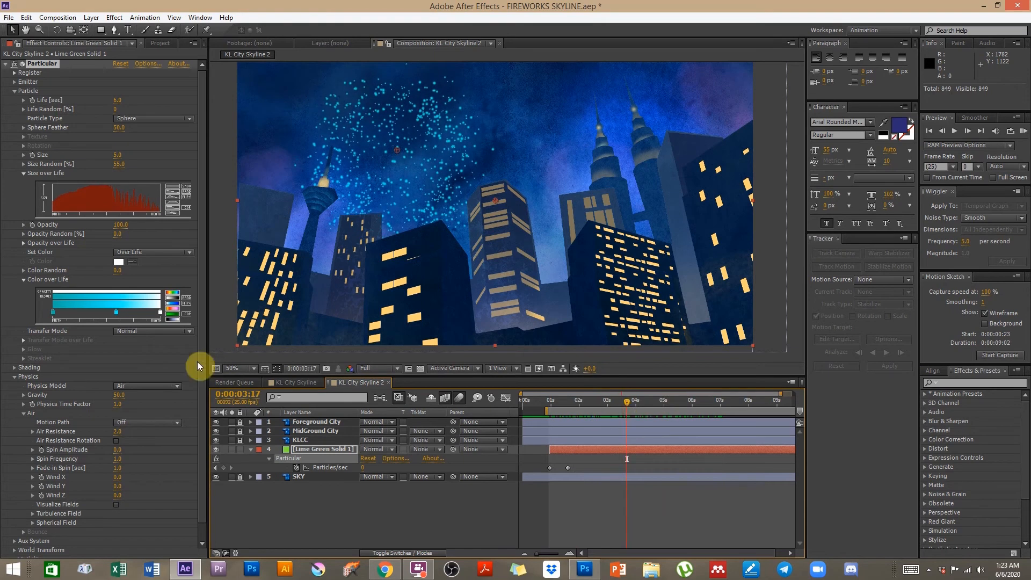
# Step: Set the Air Spin Amplitude to 10 and play a RAM preview of the burst
pyautogui.scroll(-1, 26, 313)
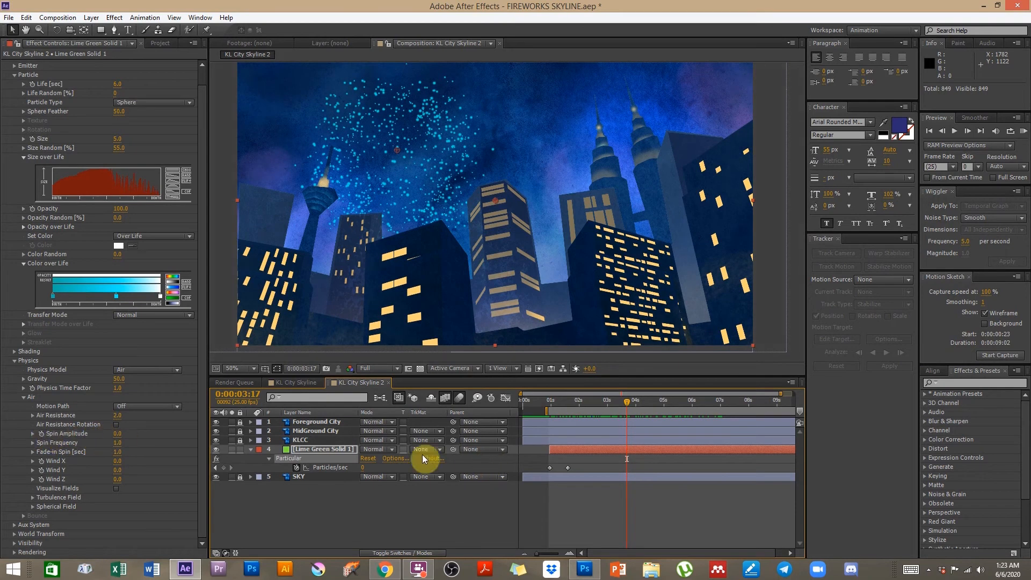
pyautogui.moveTo(123, 432); pyautogui.dragTo(148, 433)
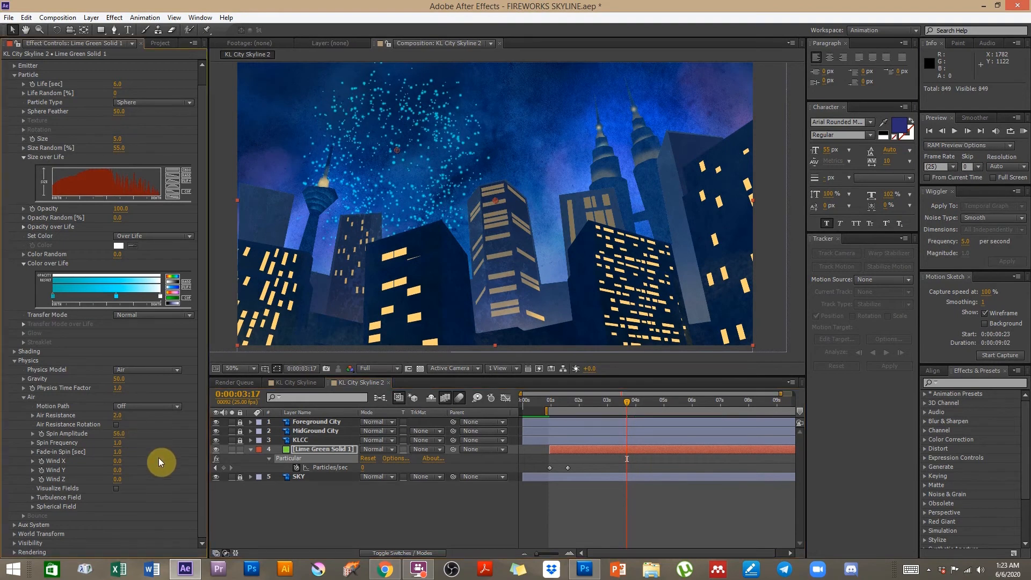
pyautogui.hotkey('ctrl', 'z')
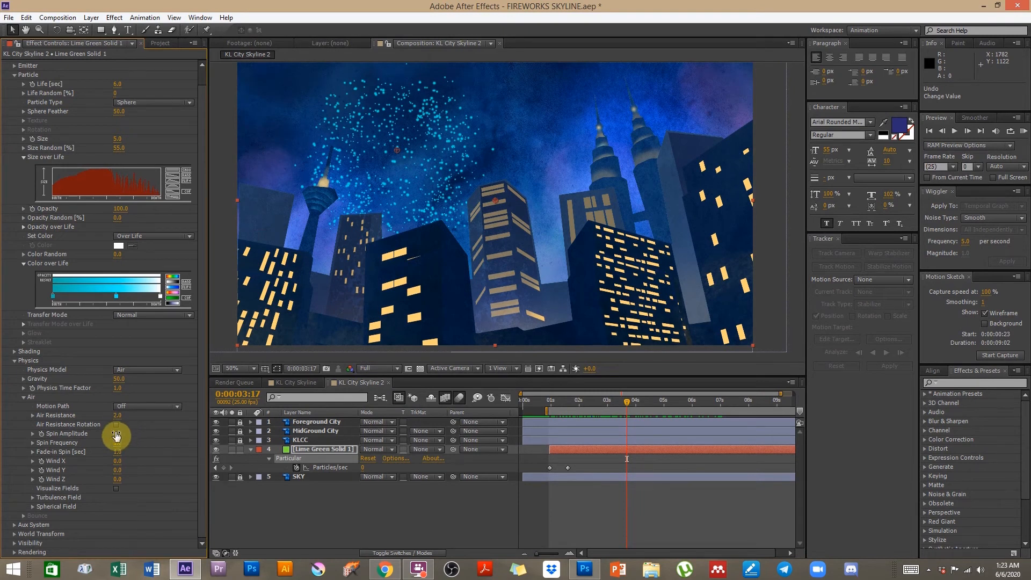
pyautogui.click(117, 434)
pyautogui.click(410, 433)
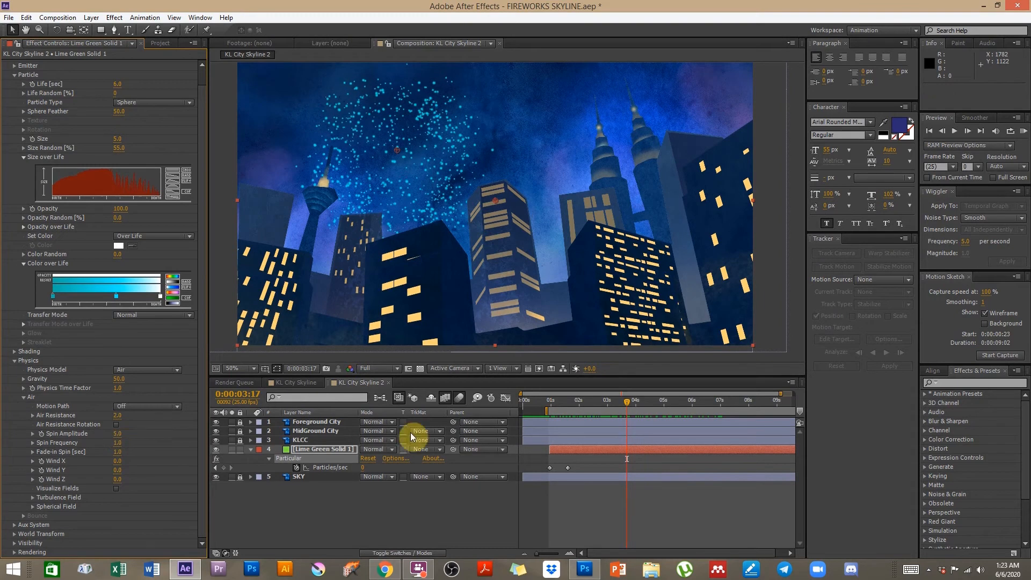
pyautogui.click(116, 434)
pyautogui.write('10')
pyautogui.press('Return')
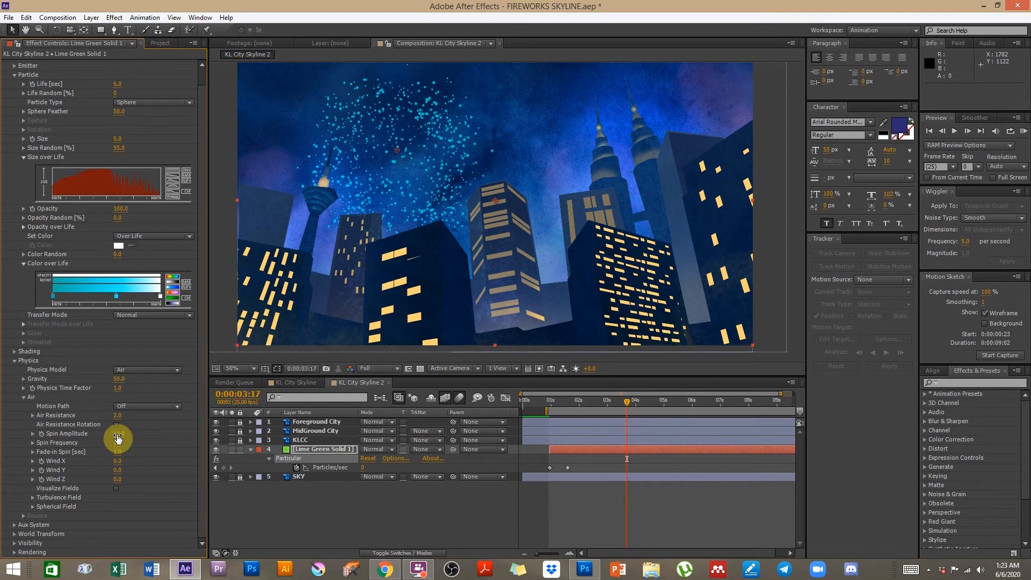
pyautogui.click(262, 515)
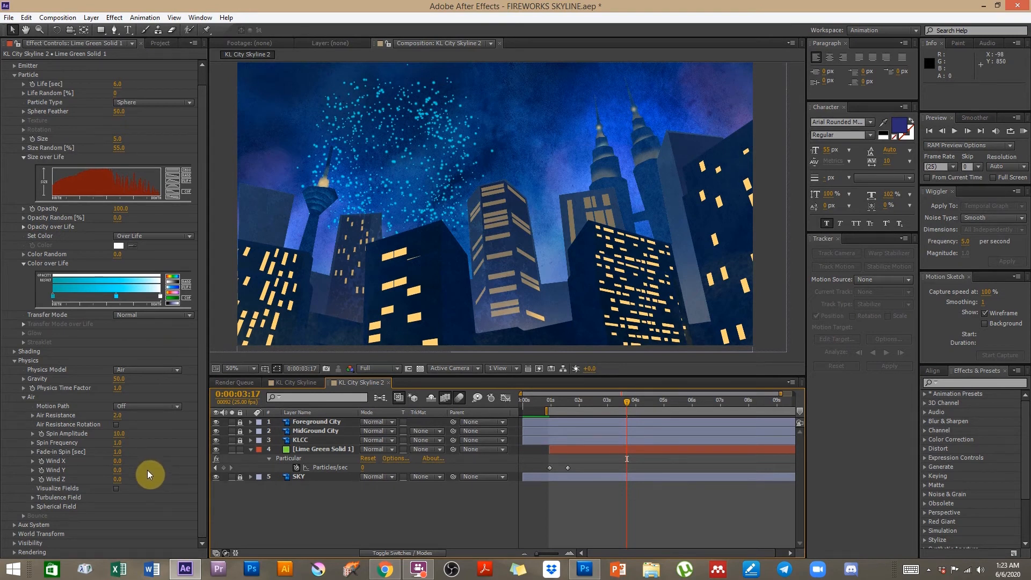
pyautogui.click(1024, 137)
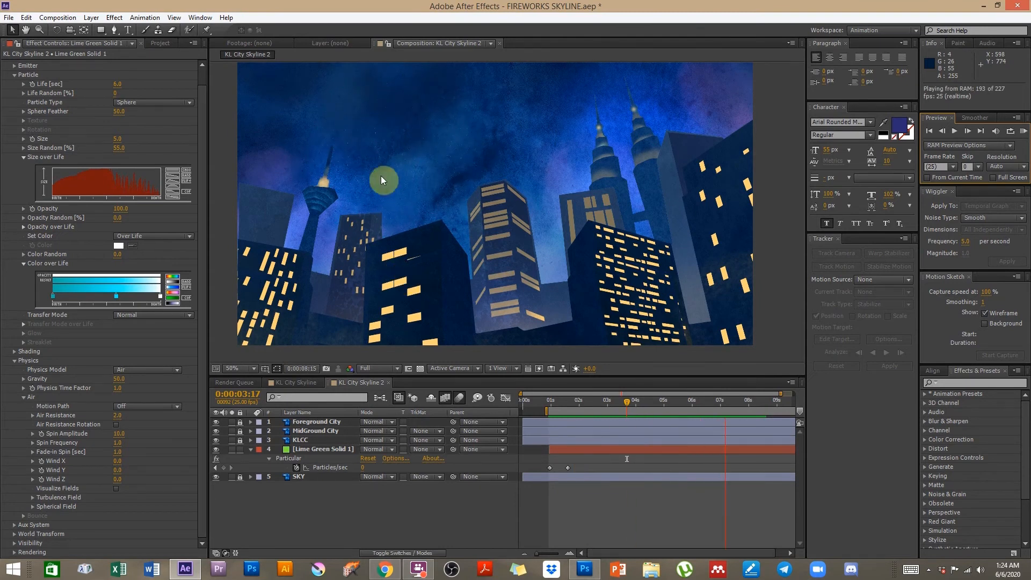
pyautogui.click(625, 515)
# Step: Go to 0:00:01:20 and set the particle Life to 4 seconds with a Life Random of 15%
pyautogui.click(572, 402)
pyautogui.click(114, 85)
pyautogui.write('6')
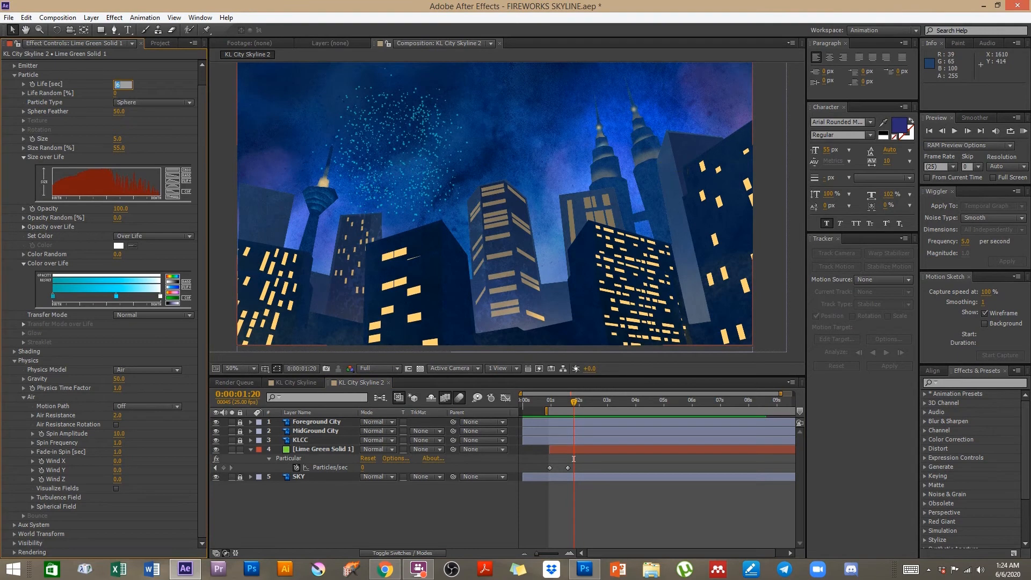
pyautogui.click(584, 447)
pyautogui.click(460, 507)
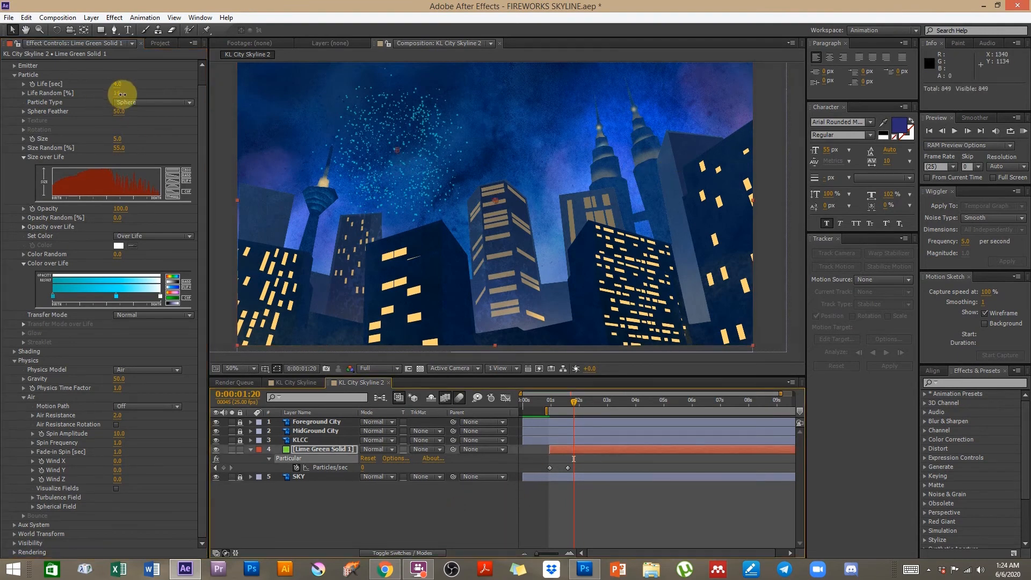
# Step: Play a RAM preview of the shortened burst and scrub it to 0:00:05:00
pyautogui.click(1023, 132)
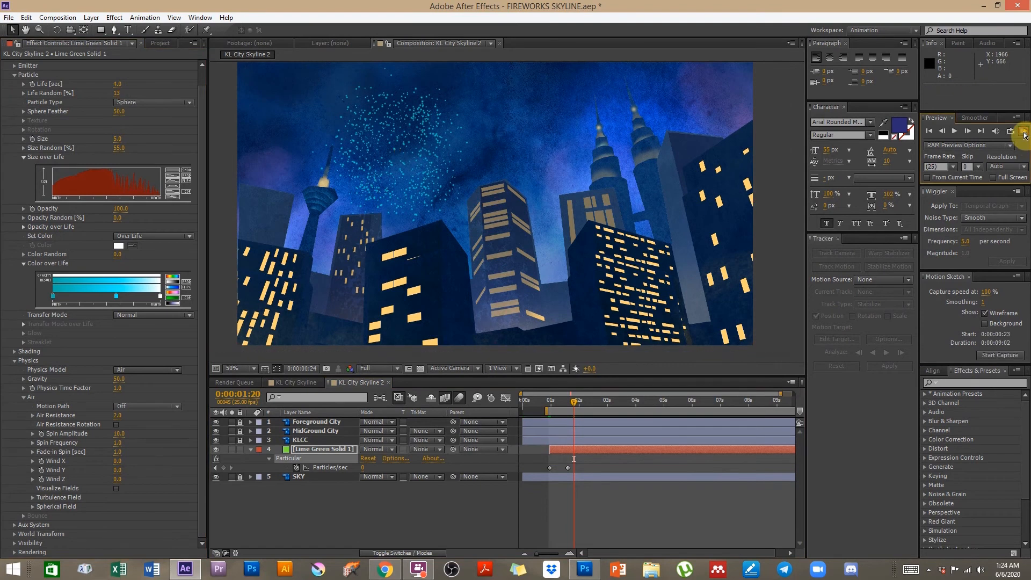
pyautogui.click(554, 447)
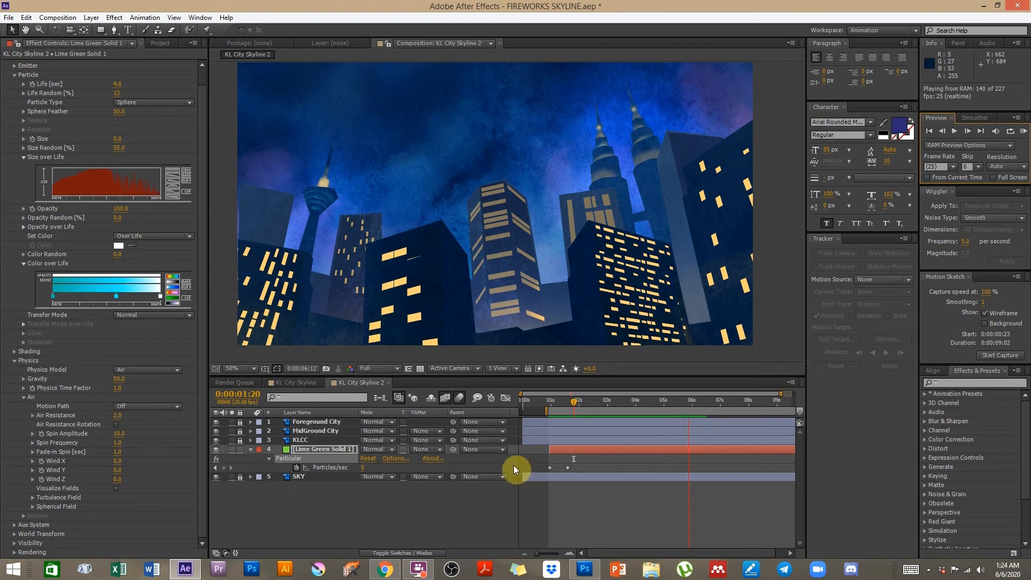
pyautogui.click(579, 513)
pyautogui.moveTo(580, 405); pyautogui.dragTo(663, 406)
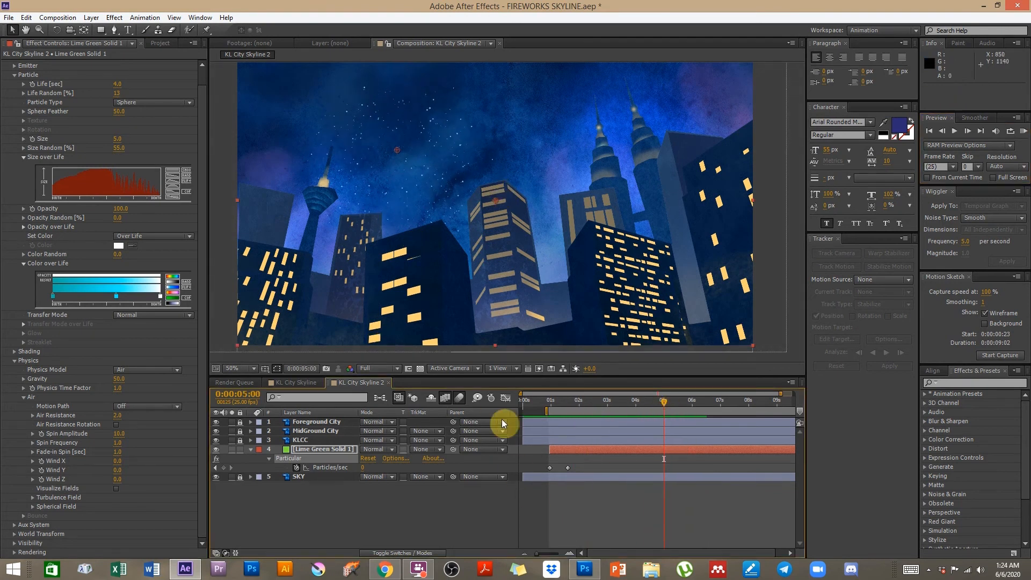
# Step: Extend the work area's start to 0:00:00:00 and scrub the burst to 0:00:03:04
pyautogui.click(304, 513)
pyautogui.moveTo(547, 410); pyautogui.dragTo(521, 410)
pyautogui.scroll(-2, 619, 211)
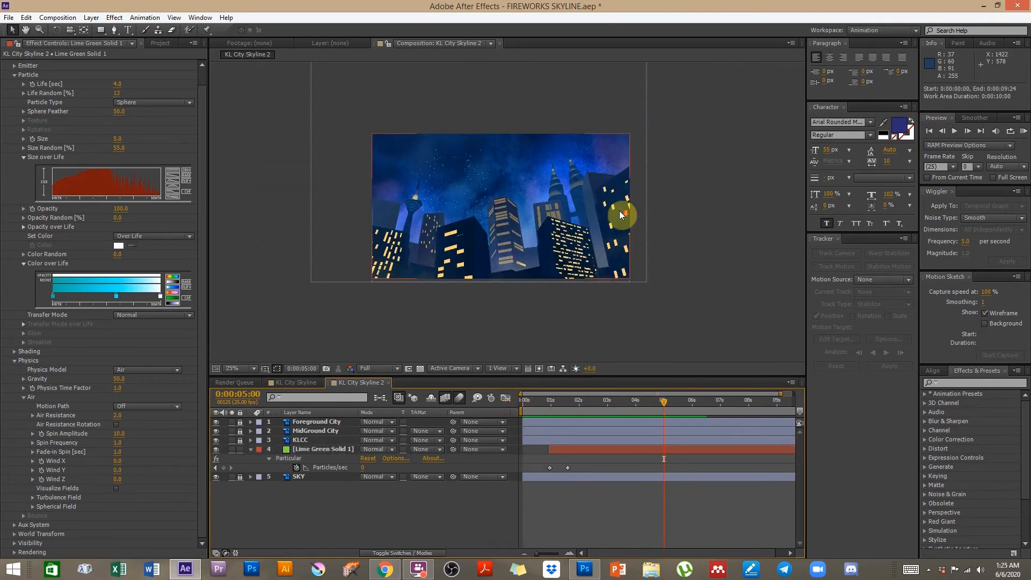
pyautogui.click(575, 405)
pyautogui.moveTo(575, 406); pyautogui.dragTo(611, 406)
# Step: Rename the Lime Green Solid 1 layer as BLUE FIREWORK
pyautogui.click(314, 452)
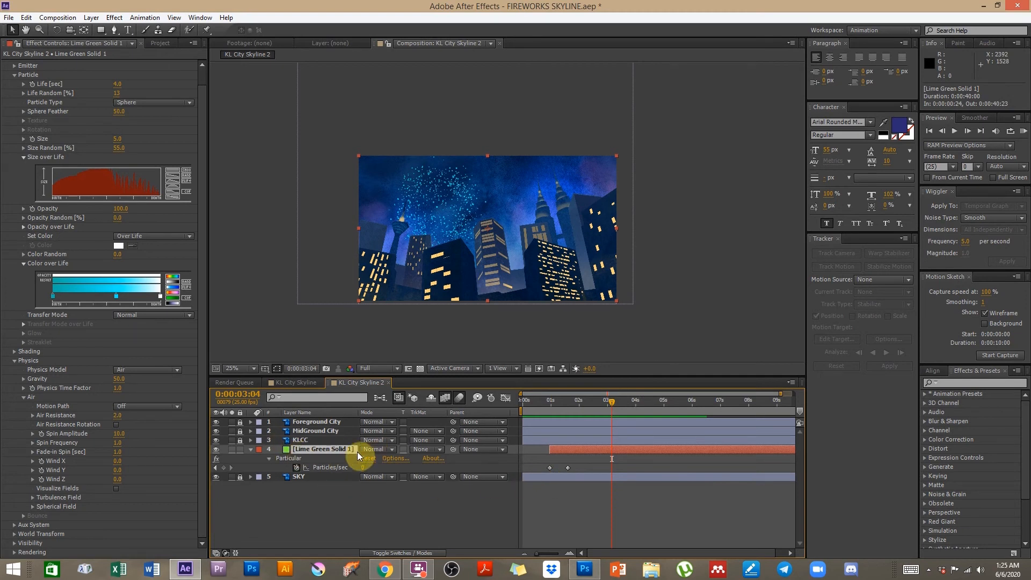
pyautogui.press('Return')
pyautogui.write('BLUE FIREWORK')
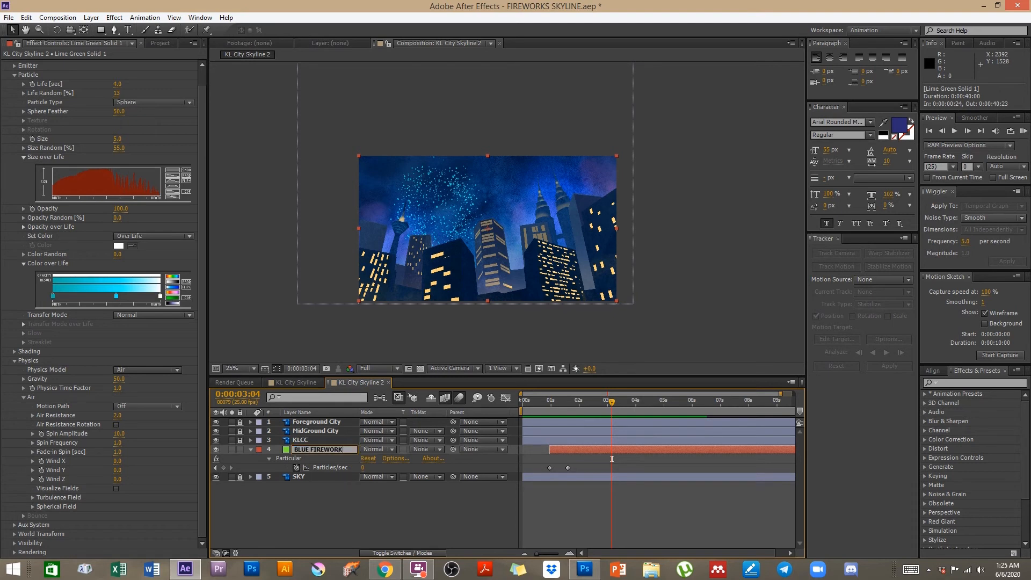
pyautogui.click(356, 451)
# Step: Duplicate the BLUE FIREWORK layer and move the copy's emitter above the twin towers, at about 1308, 184
pyautogui.click(334, 450)
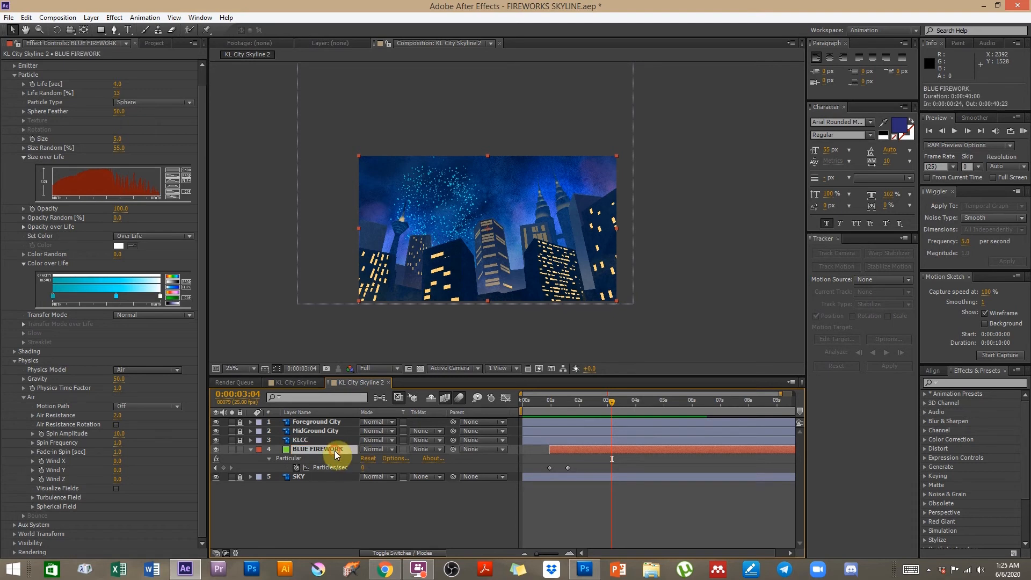
pyautogui.hotkey('ctrl', 'd')
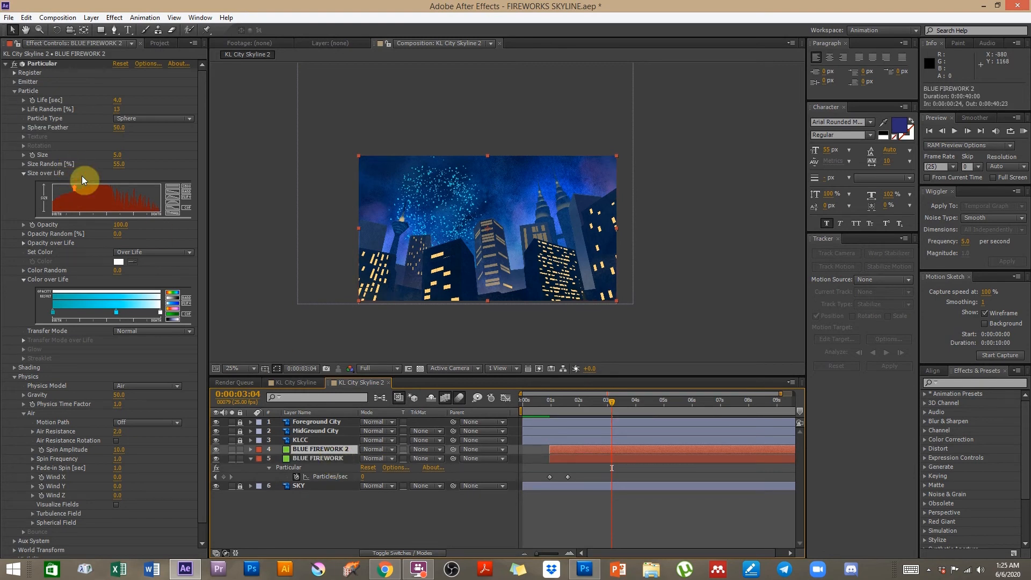
pyautogui.click(14, 90)
pyautogui.click(14, 82)
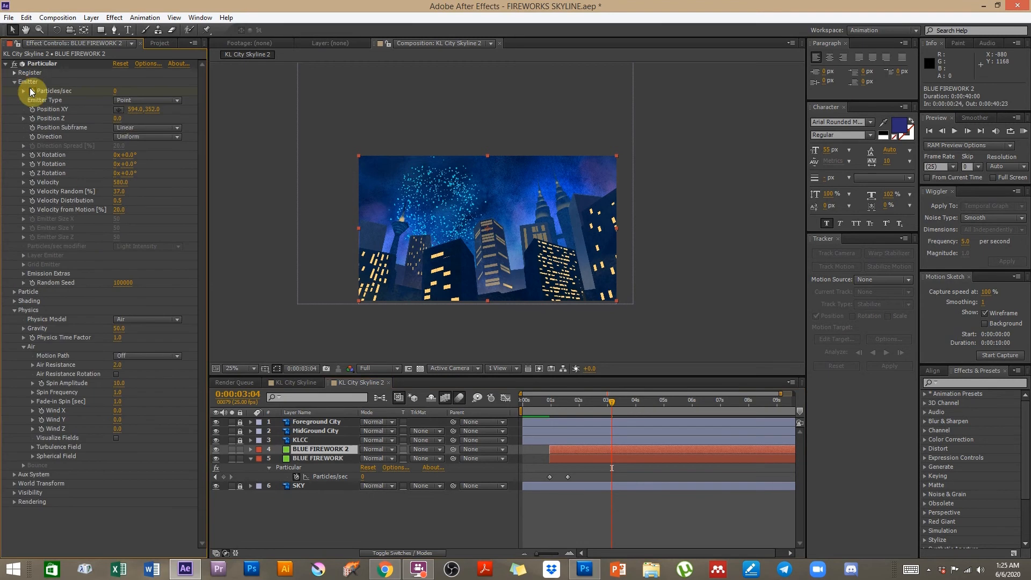
pyautogui.click(118, 109)
pyautogui.click(542, 184)
pyautogui.moveTo(542, 183); pyautogui.dragTo(534, 180)
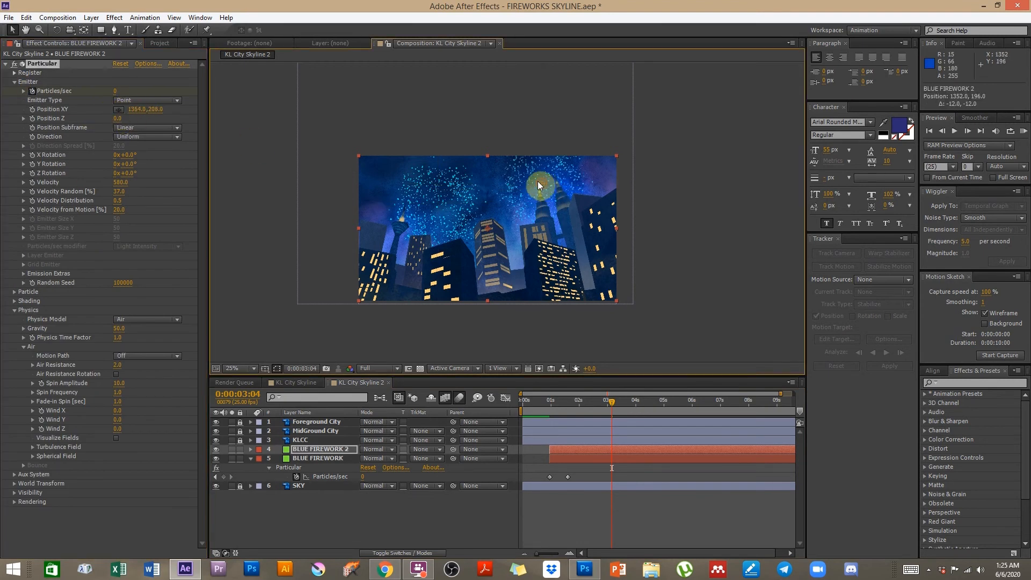
# Step: Shift the duplicated firework layer to start at 0:00:03:05 and scrub the burst to 0:00:04:10
pyautogui.click(564, 451)
pyautogui.moveTo(564, 456); pyautogui.dragTo(622, 451)
pyautogui.click(562, 406)
pyautogui.moveTo(562, 405); pyautogui.dragTo(647, 409)
# Step: Rotate the duplicate's emitter to -44° in X and +32° in Y, and scrub to 0:00:04:11
pyautogui.scroll(2, 534, 269)
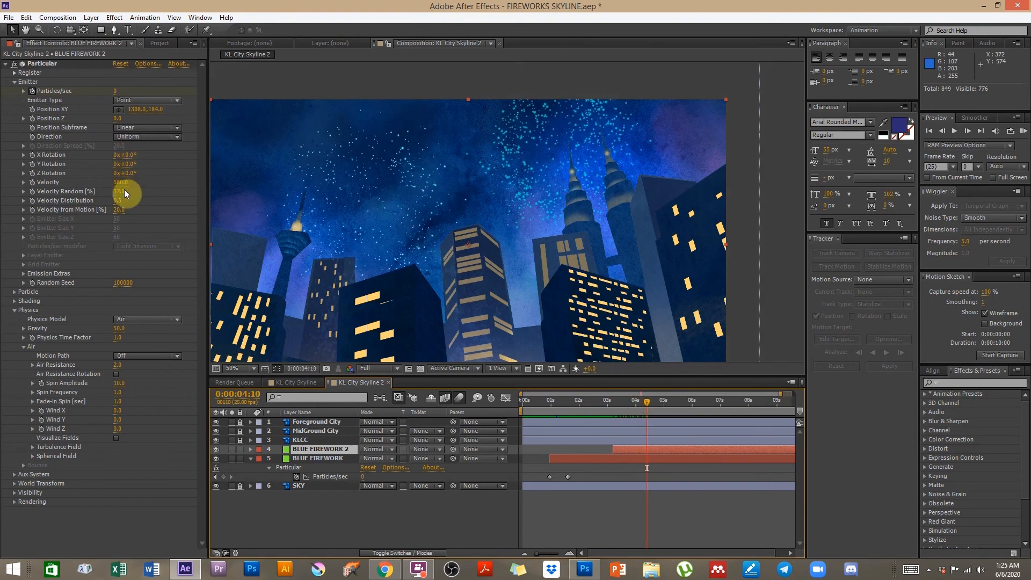
pyautogui.moveTo(129, 163)
pyautogui.mouseDown()
pyautogui.moveTo(140, 163)
pyautogui.moveTo(110, 156)
pyautogui.mouseUp()
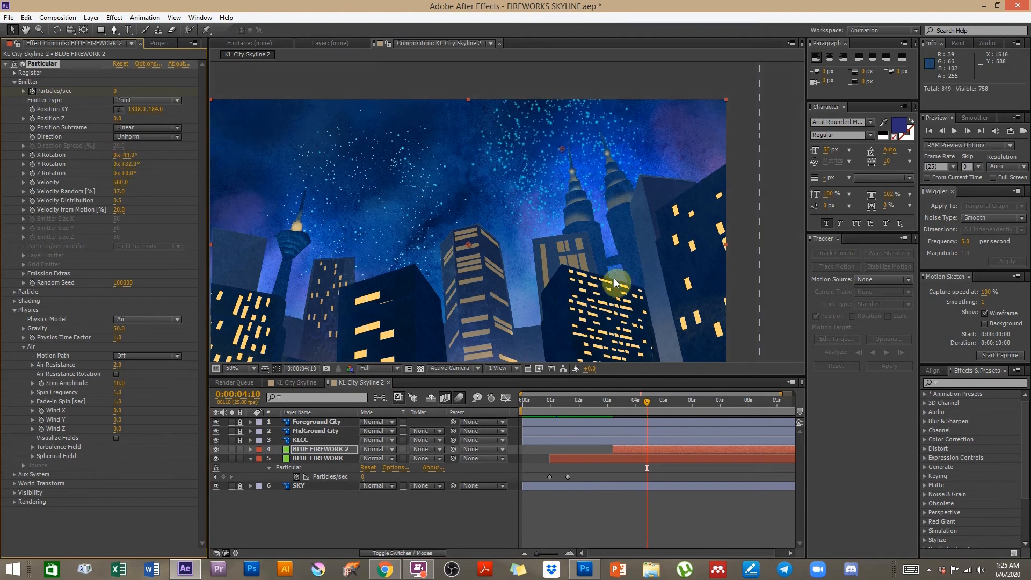
pyautogui.moveTo(636, 407); pyautogui.dragTo(648, 403)
# Step: Rename the duplicated firework layer as ORANGE FIREWORK
pyautogui.click(302, 450)
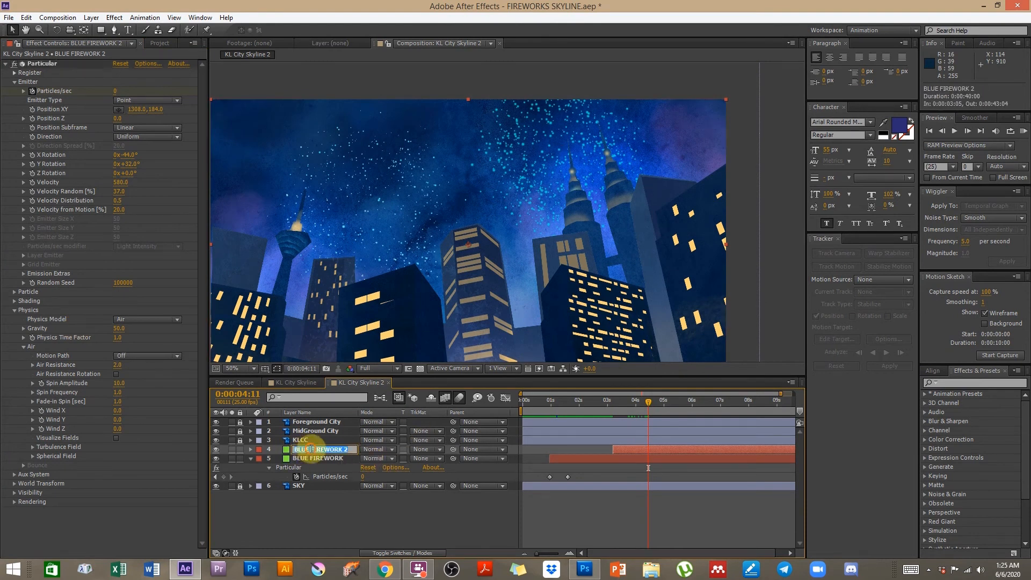
pyautogui.doubleClick(310, 449)
pyautogui.write('ORANGE')
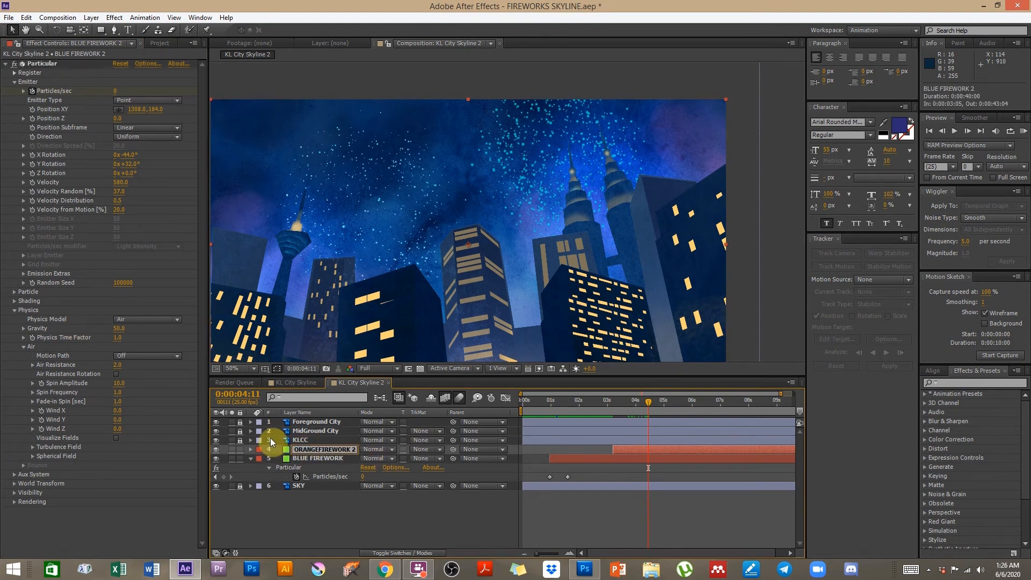
pyautogui.press('BackSpace')
pyautogui.press('BackSpace')
pyautogui.press('Return')
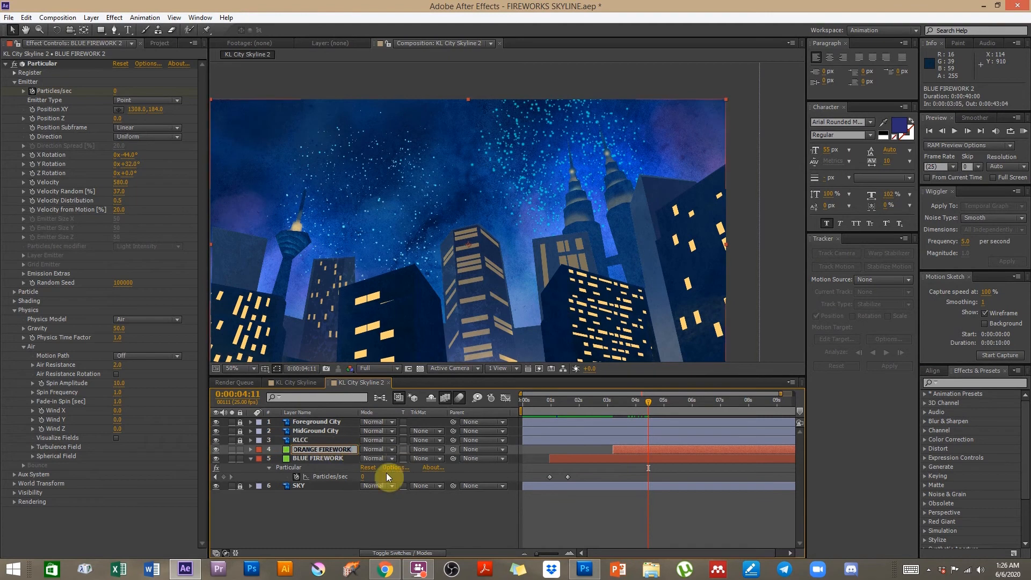
pyautogui.click(373, 518)
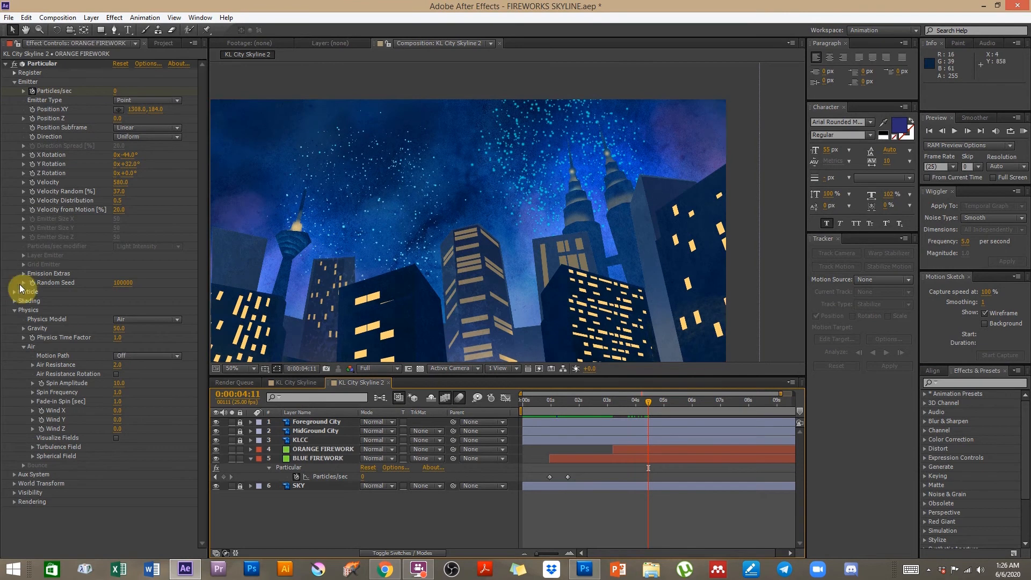
# Step: Set the first Color over Life stop of the ORANGE FIREWORK layer to a bright red-orange, E64216
pyautogui.click(329, 451)
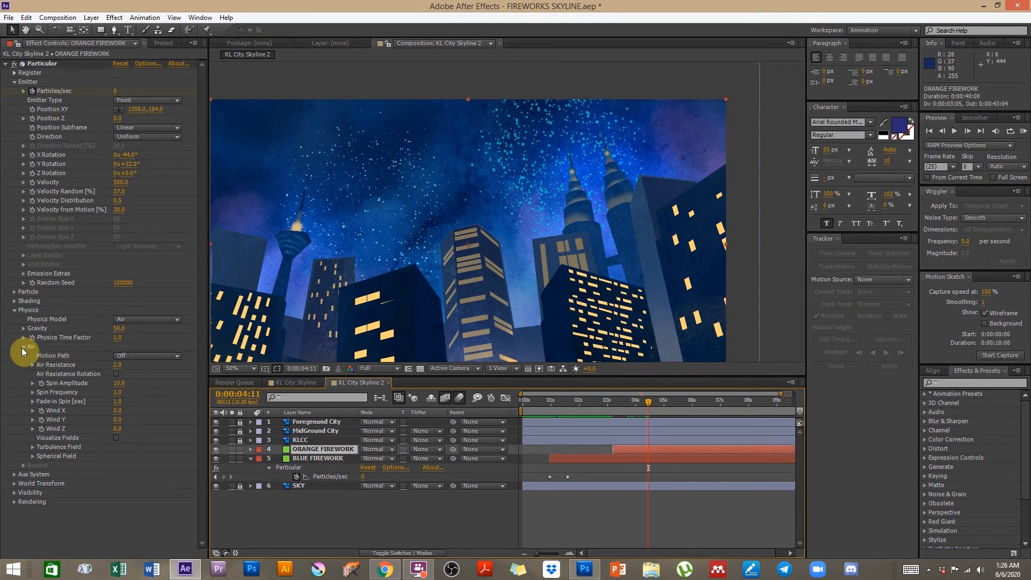
pyautogui.click(23, 348)
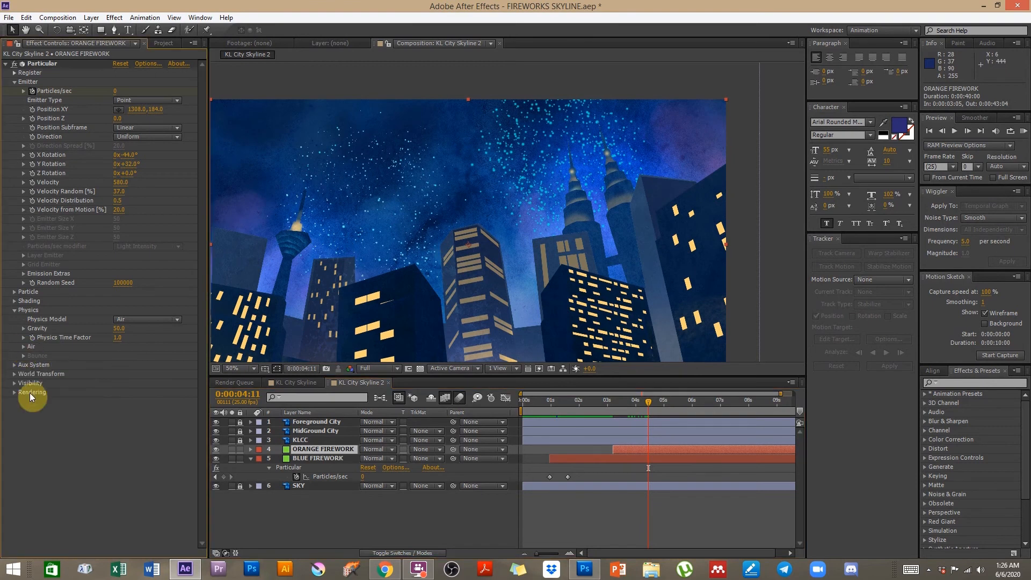
pyautogui.click(18, 292)
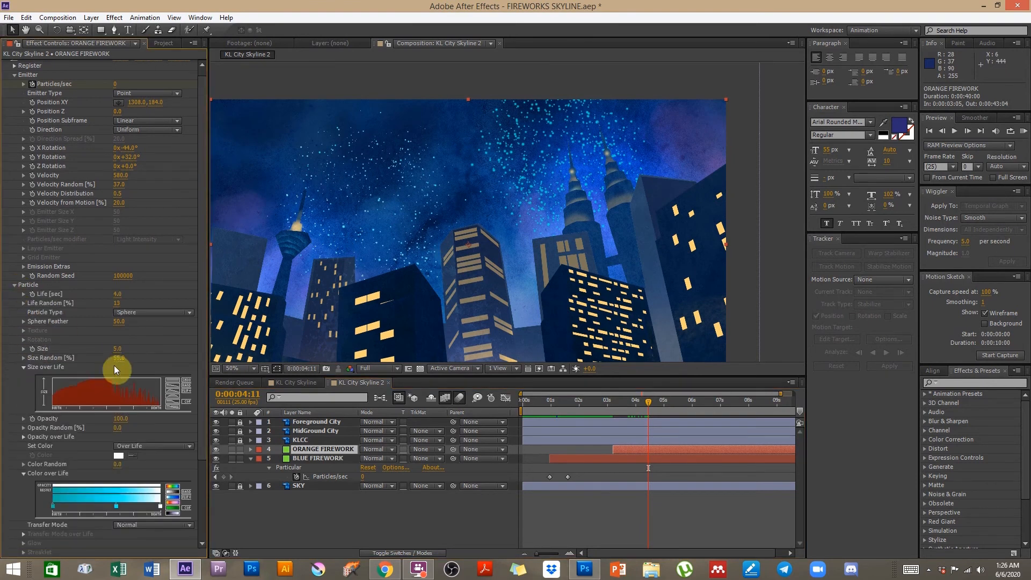
pyautogui.scroll(-4, 111, 419)
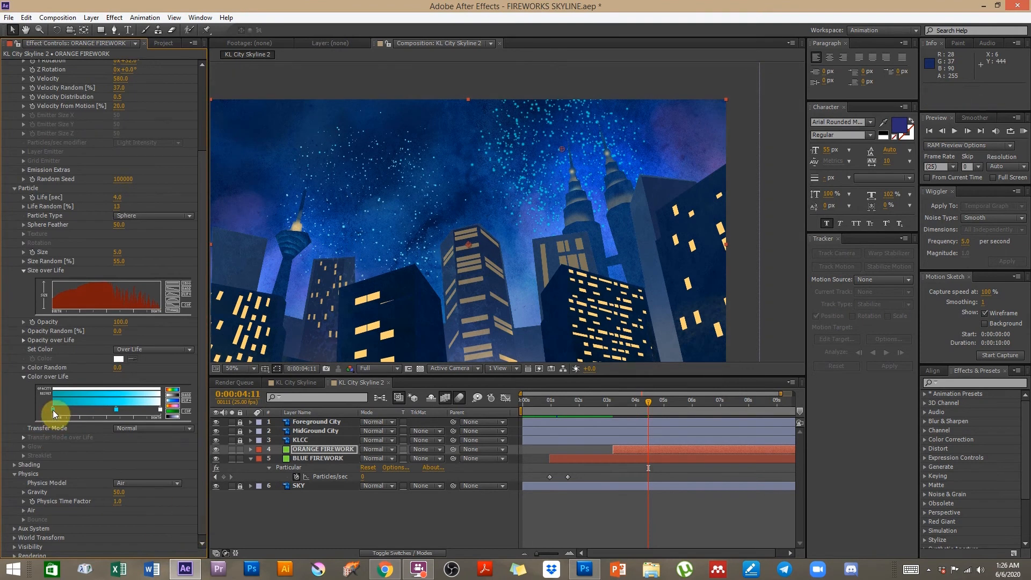
pyautogui.doubleClick(53, 410)
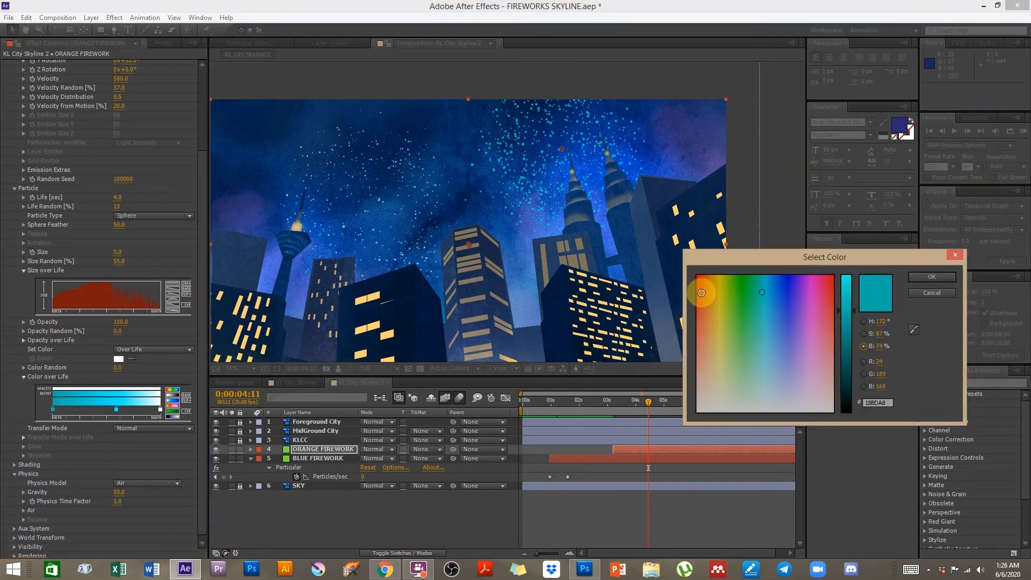
pyautogui.moveTo(708, 289); pyautogui.dragTo(701, 288)
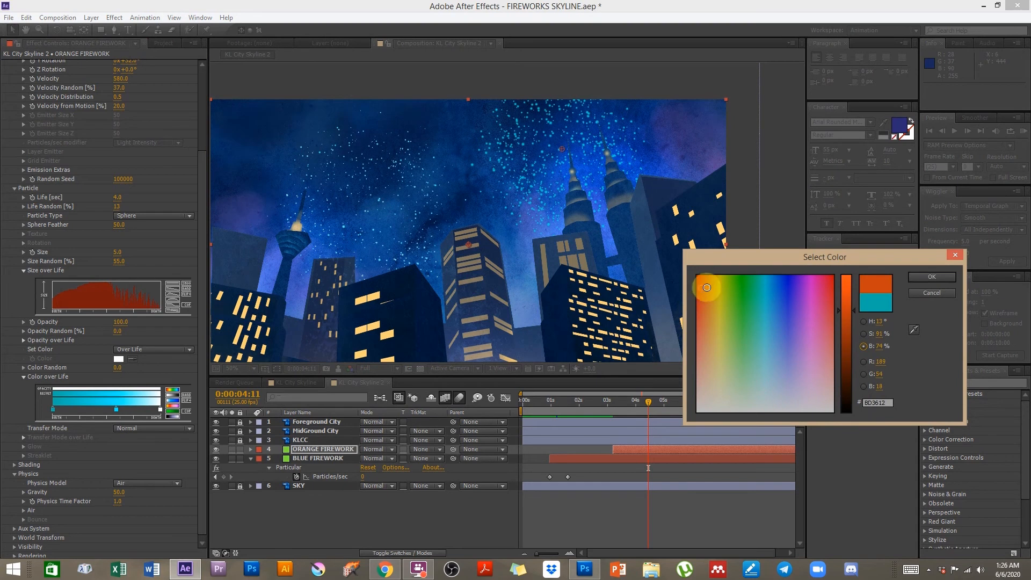
pyautogui.moveTo(846, 302); pyautogui.dragTo(846, 288)
pyautogui.click(930, 277)
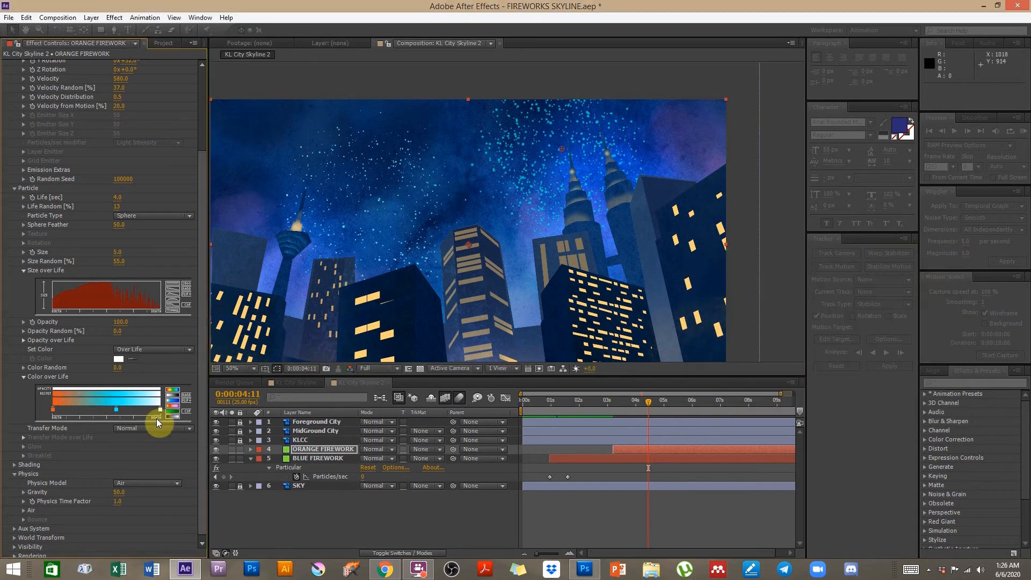
# Step: Change the middle Color over Life stop of the ORANGE FIREWORK layer to orange FF8F0A
pyautogui.doubleClick(116, 412)
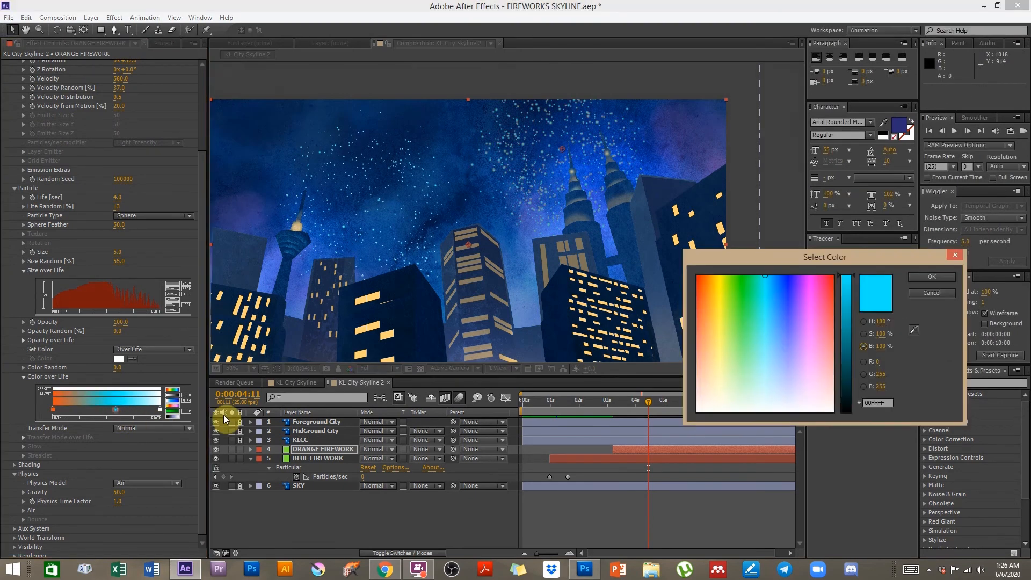
pyautogui.click(709, 280)
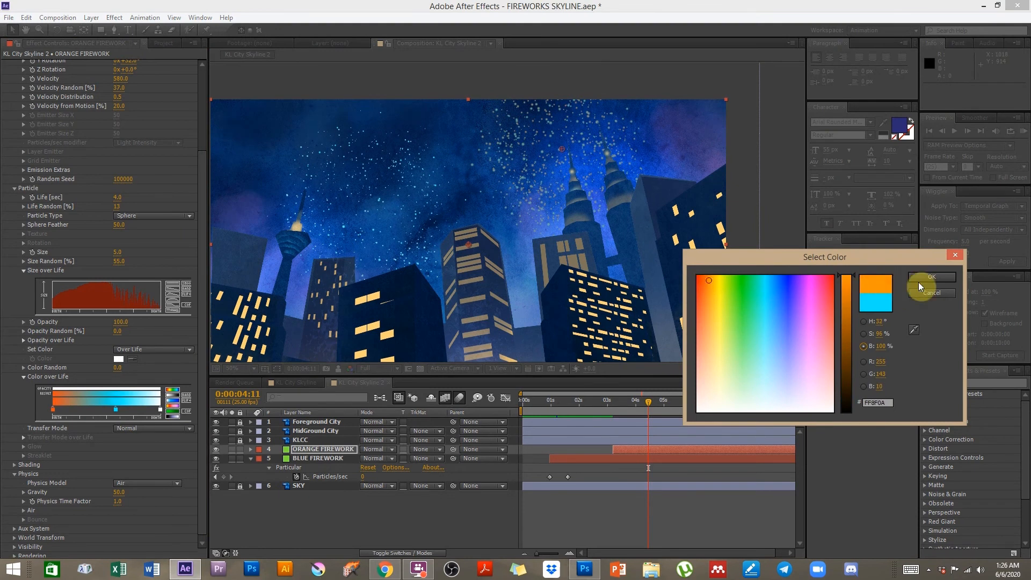
pyautogui.click(939, 277)
# Step: Scrub the orange burst to 0:00:07:05 and shift the ORANGE FIREWORK layer to start at 0:00:03:07
pyautogui.moveTo(598, 408); pyautogui.dragTo(726, 402)
pyautogui.click(633, 517)
pyautogui.press('space')
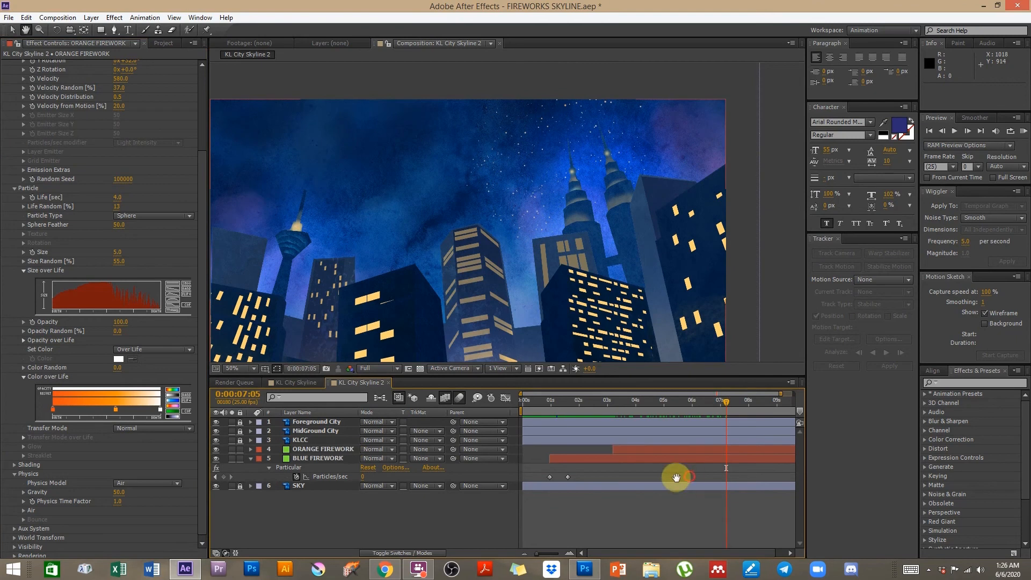
pyautogui.moveTo(689, 477); pyautogui.dragTo(590, 477)
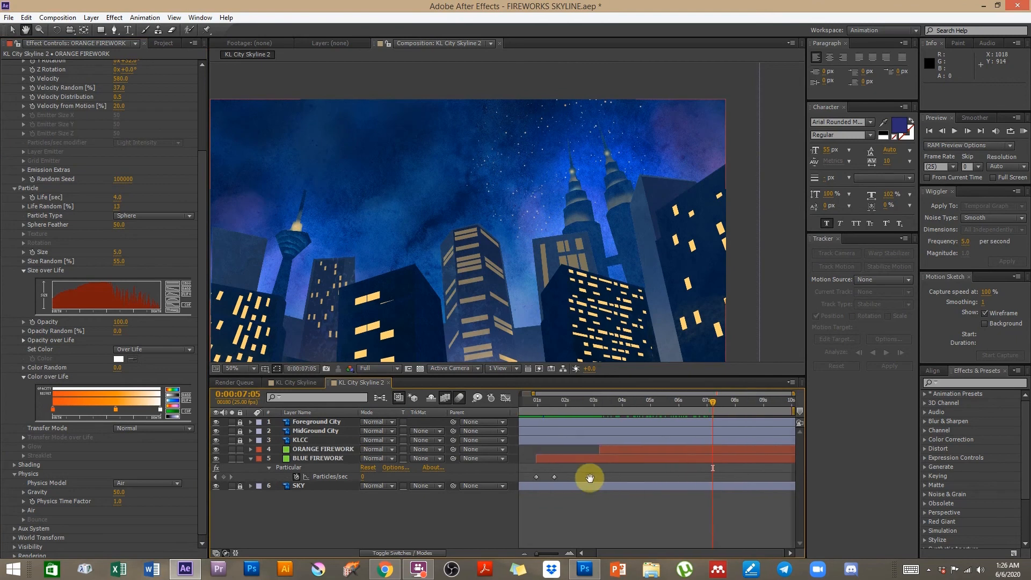
pyautogui.click(607, 451)
pyautogui.moveTo(587, 451); pyautogui.dragTo(610, 450)
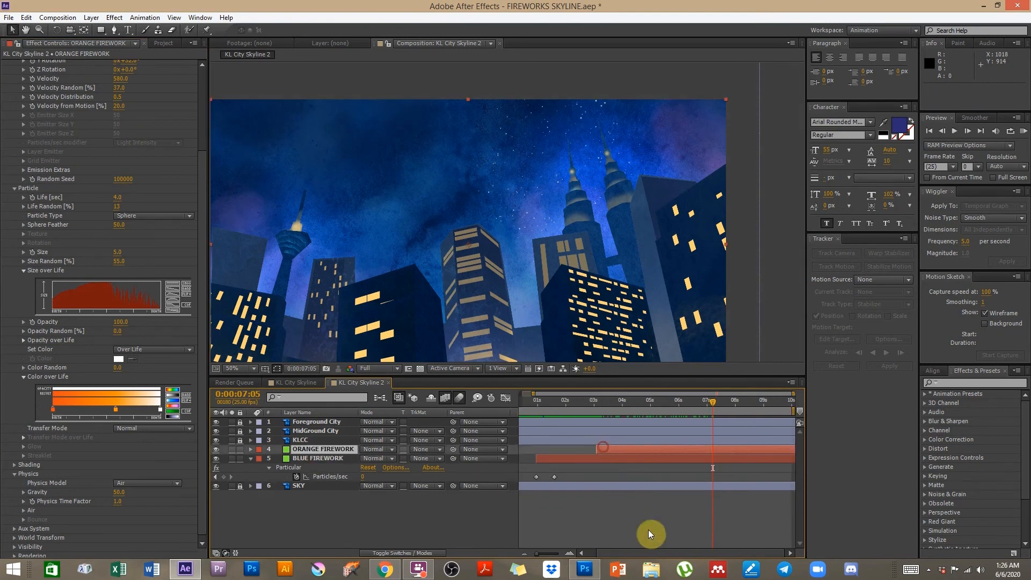
# Step: Duplicate the ORANGE FIREWORK layer, shift the copy to start at 0:00:06:03, and scrub to 0:00:07:19
pyautogui.click(305, 451)
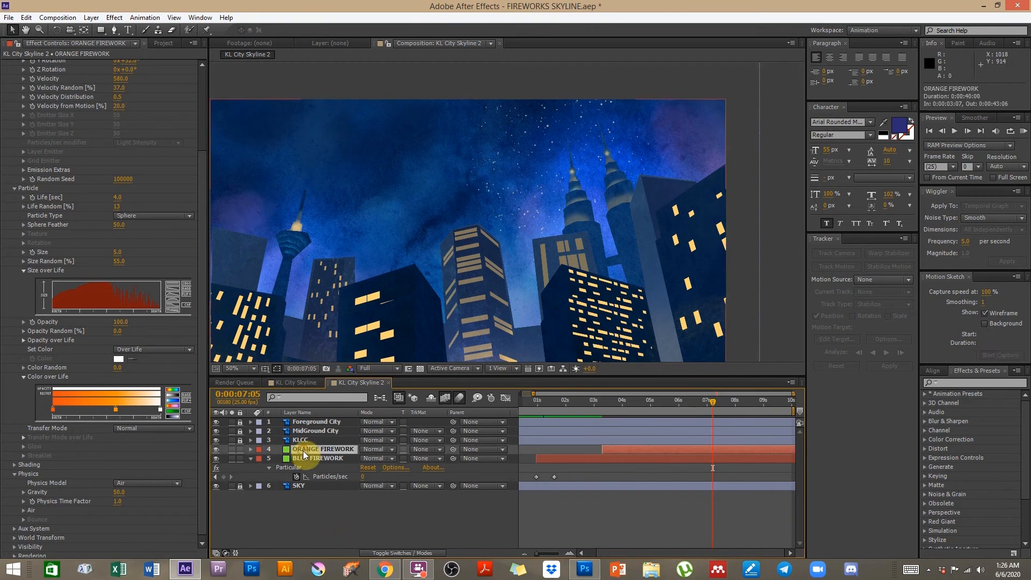
pyautogui.hotkey('ctrl', 'd')
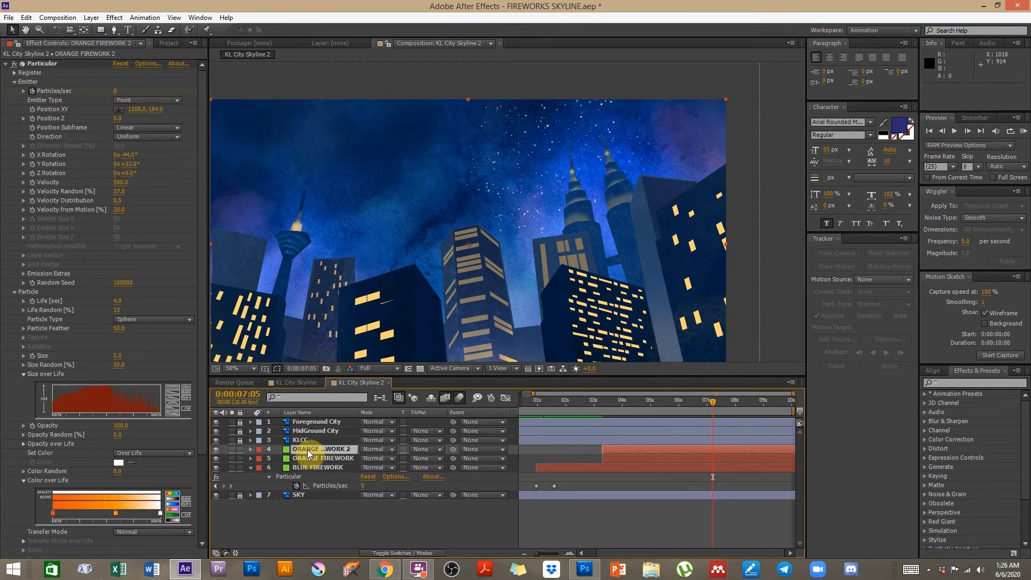
pyautogui.moveTo(623, 452); pyautogui.dragTo(729, 411)
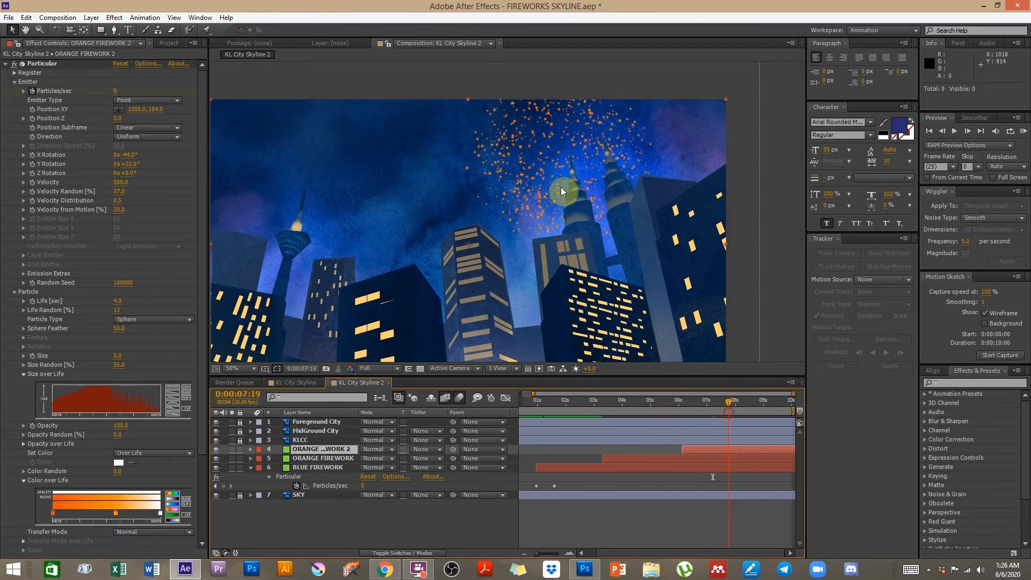
# Step: Move the duplicate's emitter into the sky between the two towers, at about 676, 260, with Position Z at 70
pyautogui.click(117, 108)
pyautogui.moveTo(375, 173)
pyautogui.mouseDown()
pyautogui.moveTo(389, 146)
pyautogui.moveTo(385, 160)
pyautogui.mouseUp()
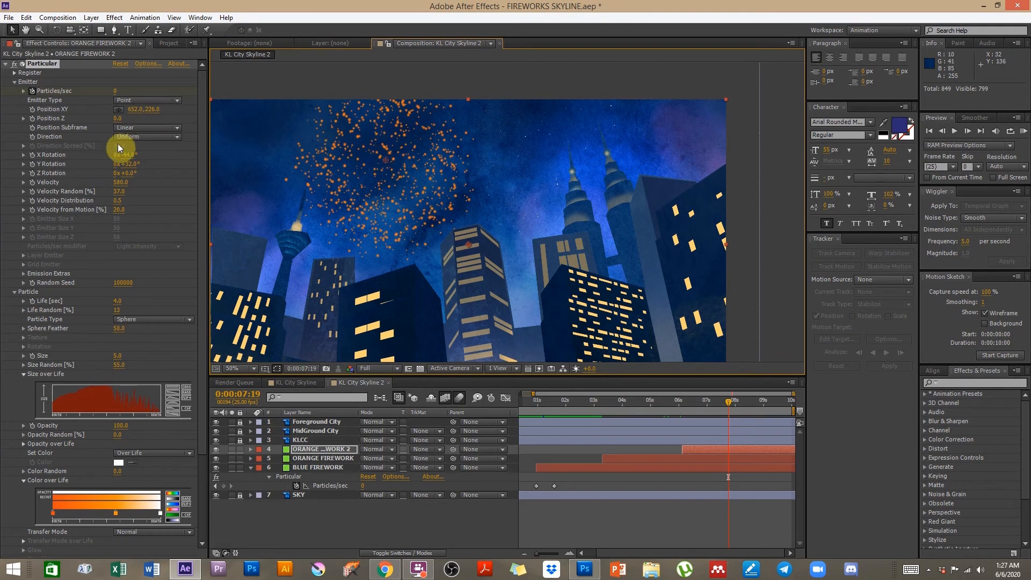
pyautogui.moveTo(108, 122)
pyautogui.mouseDown()
pyautogui.moveTo(90, 123)
pyautogui.moveTo(119, 120)
pyautogui.mouseUp()
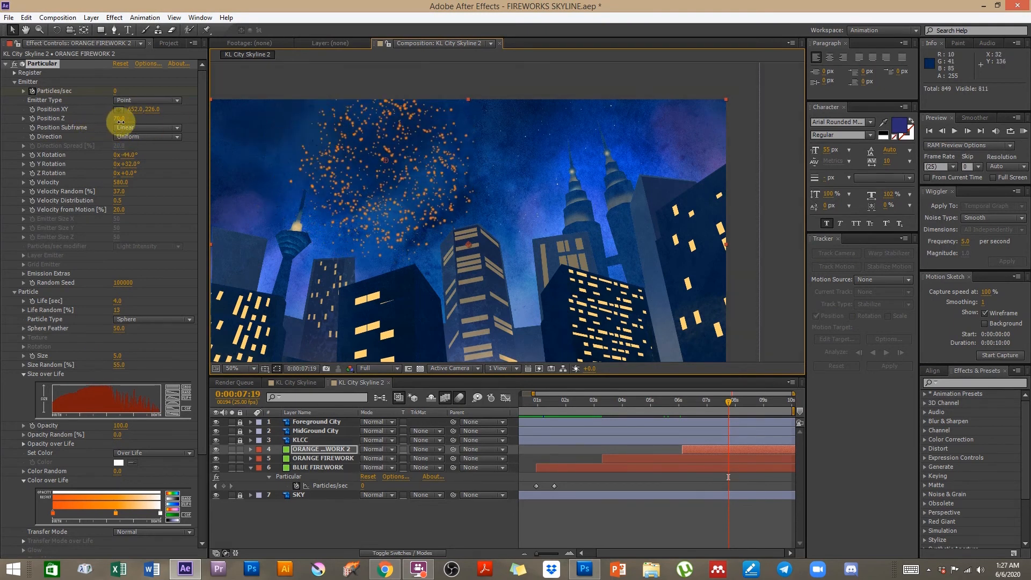
pyautogui.moveTo(384, 159); pyautogui.dragTo(391, 166)
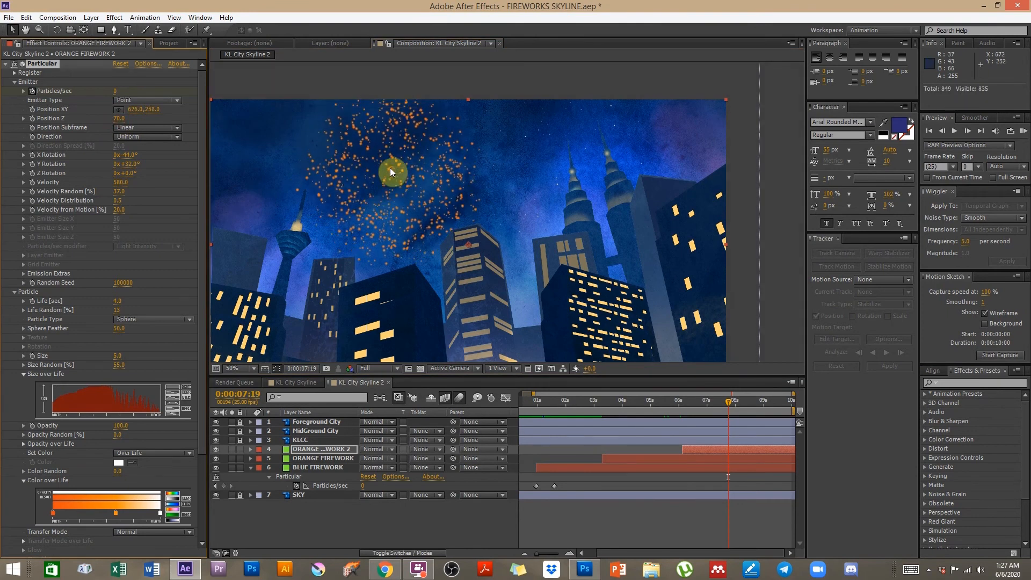
# Step: Set the duplicated firework's Air Resistance to 1.5 and scrub the burst to 0:00:07:23
pyautogui.scroll(-5, 104, 411)
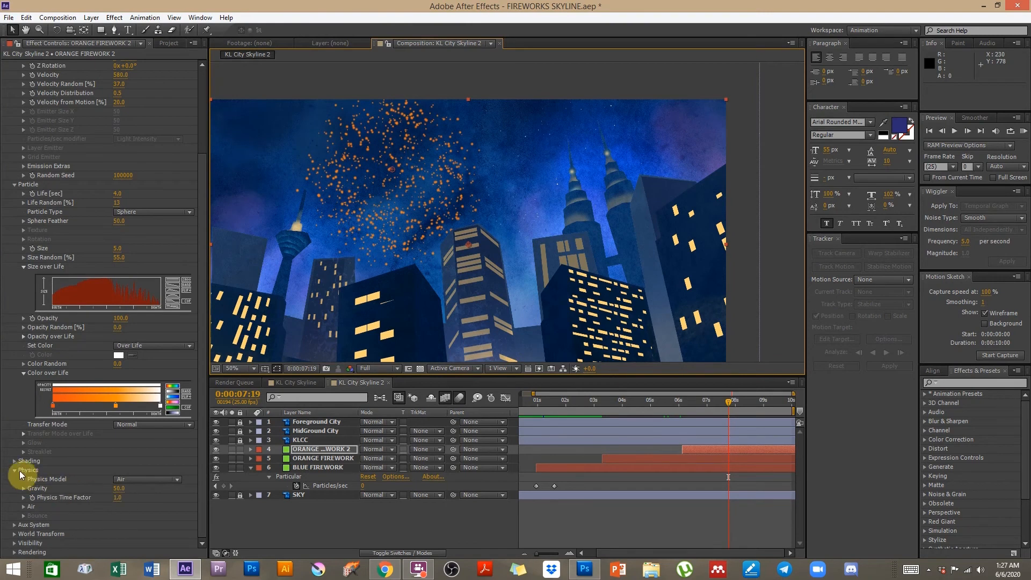
pyautogui.click(24, 507)
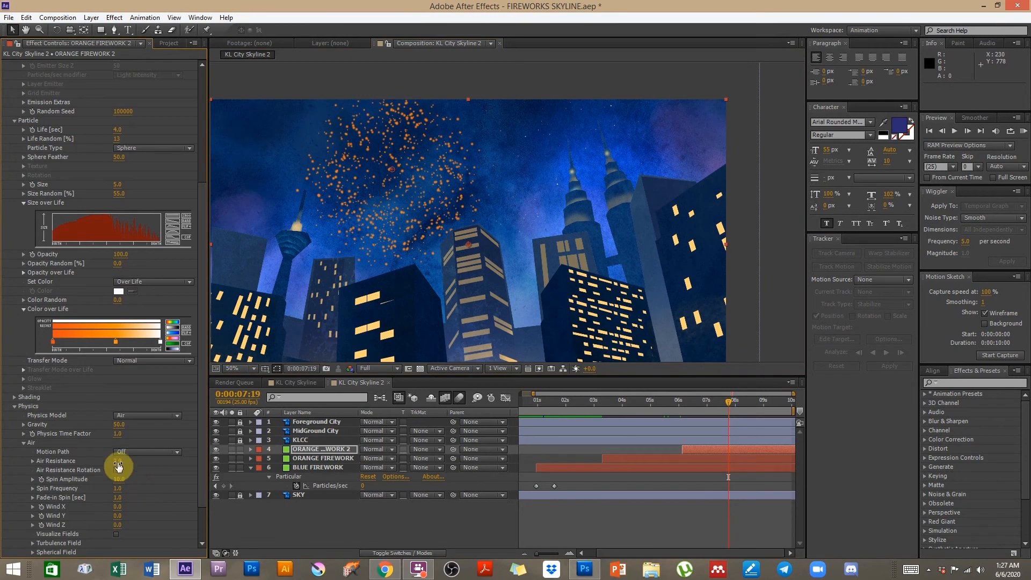
pyautogui.write('1.')
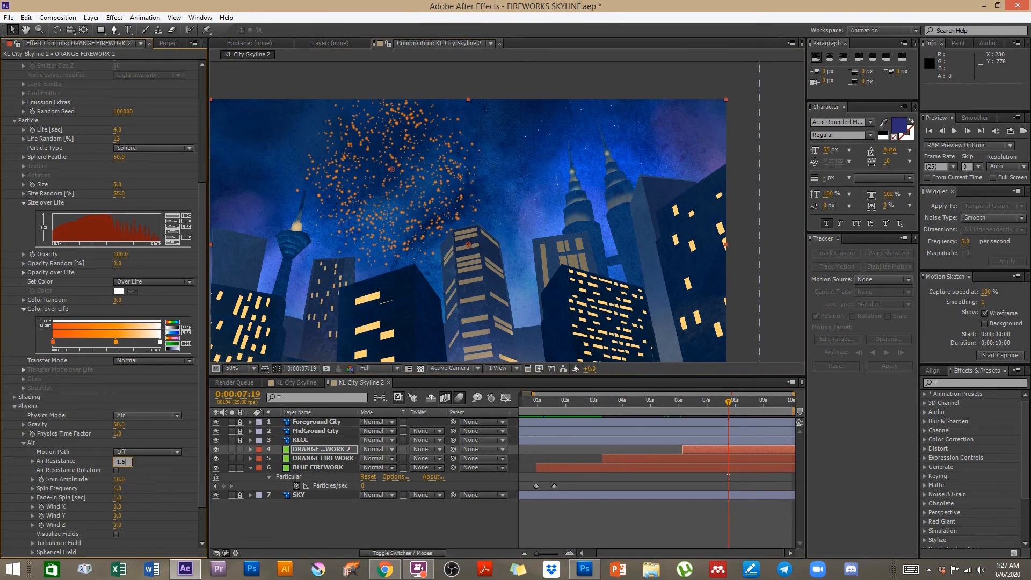
pyautogui.write('5')
pyautogui.press('Return')
pyautogui.moveTo(609, 409); pyautogui.dragTo(735, 413)
# Step: Rename the duplicated orange firework layer as YELLOW FIREWORK
pyautogui.click(295, 451)
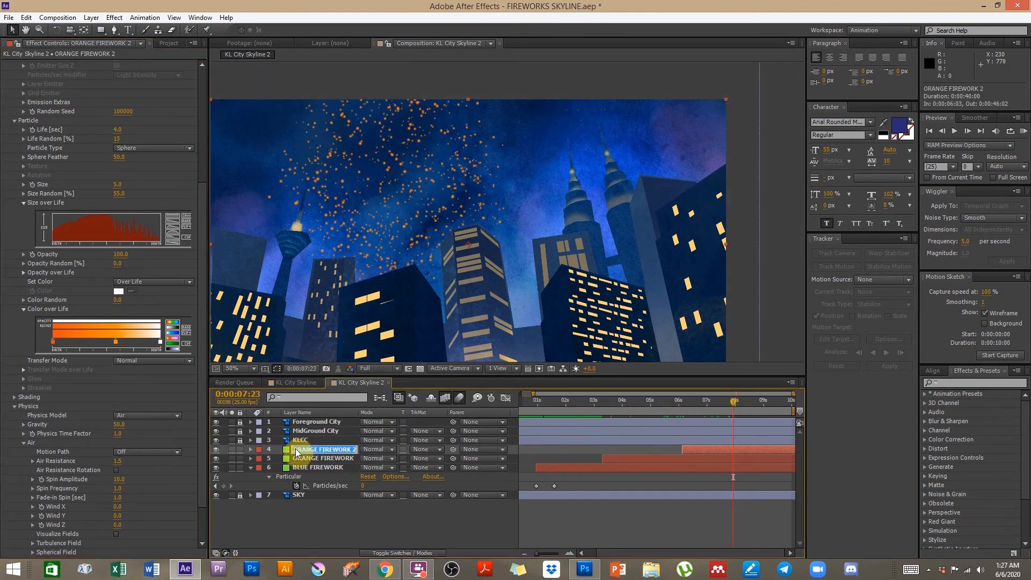
pyautogui.press('Return')
pyautogui.click(354, 450)
pyautogui.press('BackSpace')
pyautogui.press('BackSpace')
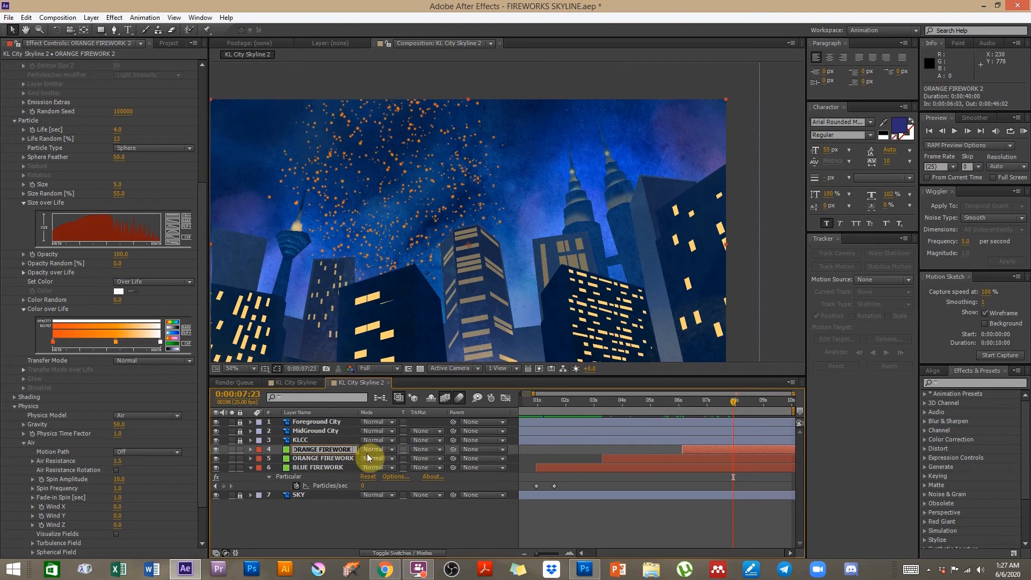
pyautogui.moveTo(322, 449); pyautogui.dragTo(272, 449)
pyautogui.write('Ye')
pyautogui.write('ELL')
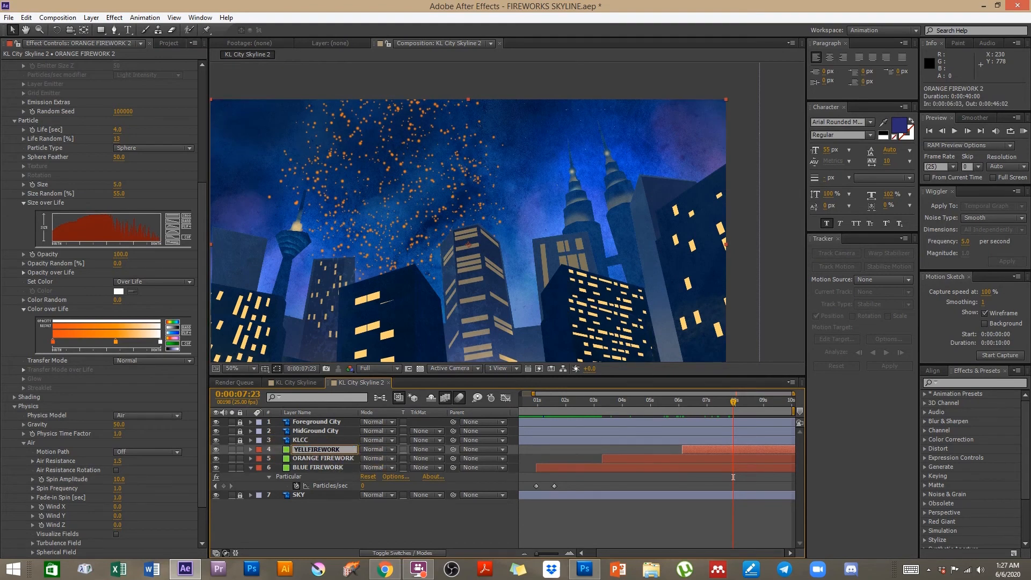
pyautogui.click(315, 540)
pyautogui.click(307, 451)
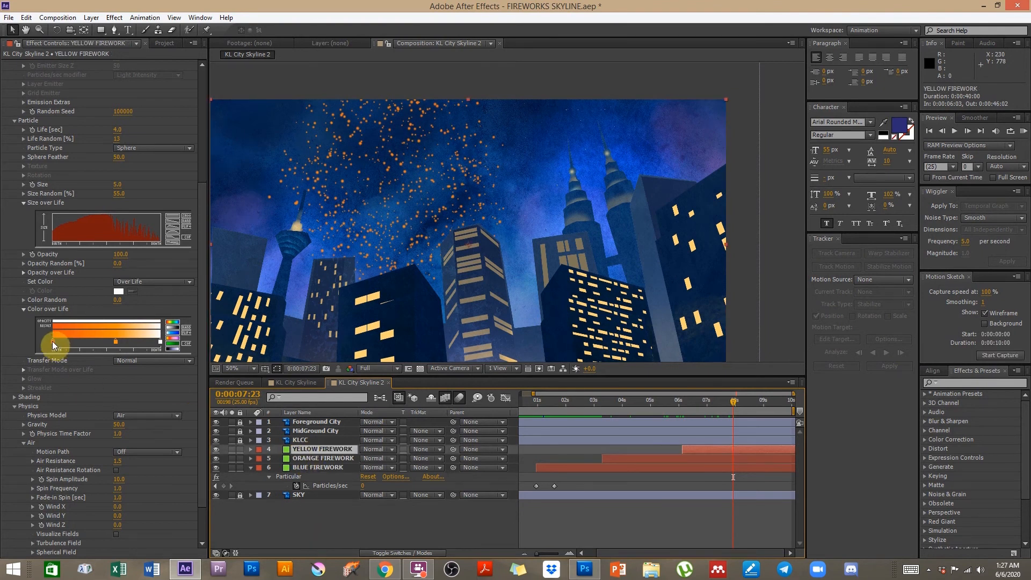
pyautogui.doubleClick(318, 453)
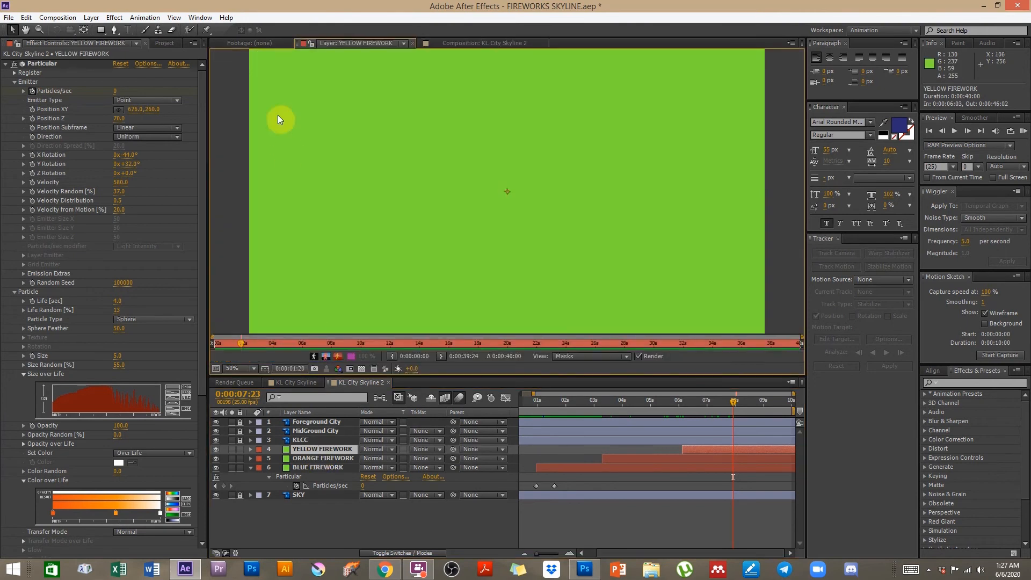
pyautogui.click(277, 45)
pyautogui.click(470, 45)
# Step: Set the first Color over Life stop of the YELLOW FIREWORK layer to amber yellow E6A61E
pyautogui.click(296, 450)
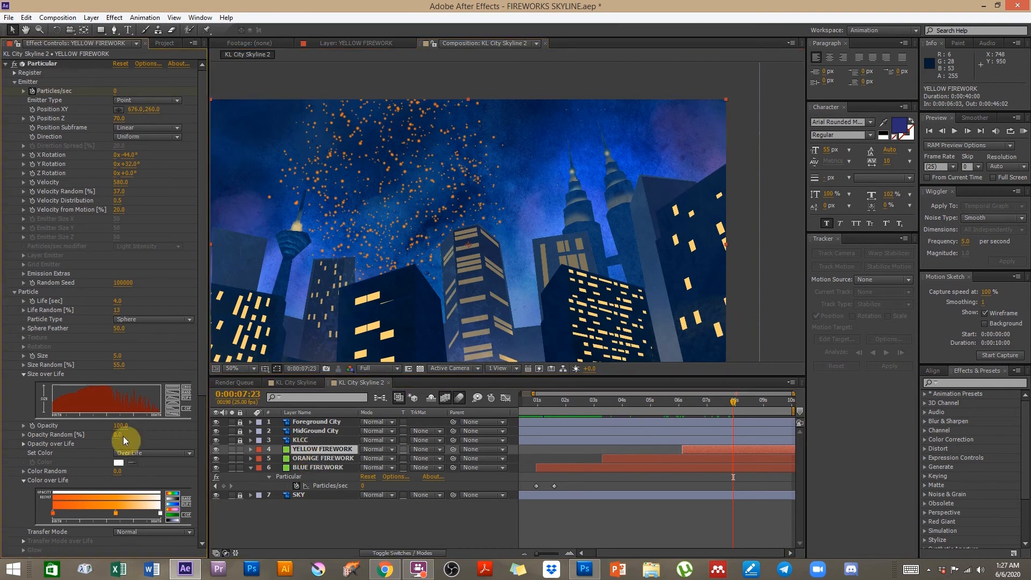
pyautogui.scroll(-4, 172, 459)
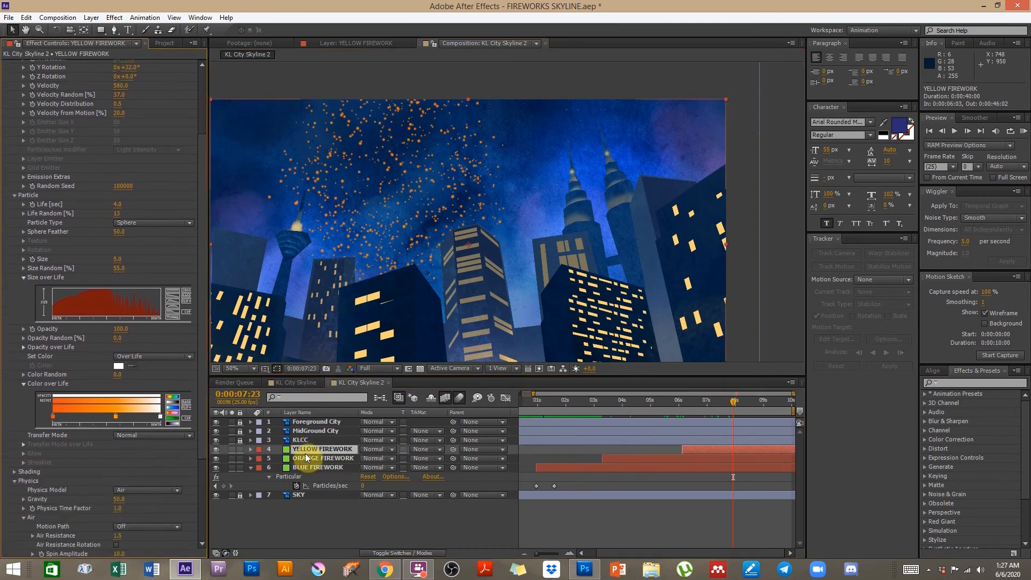
pyautogui.click(302, 458)
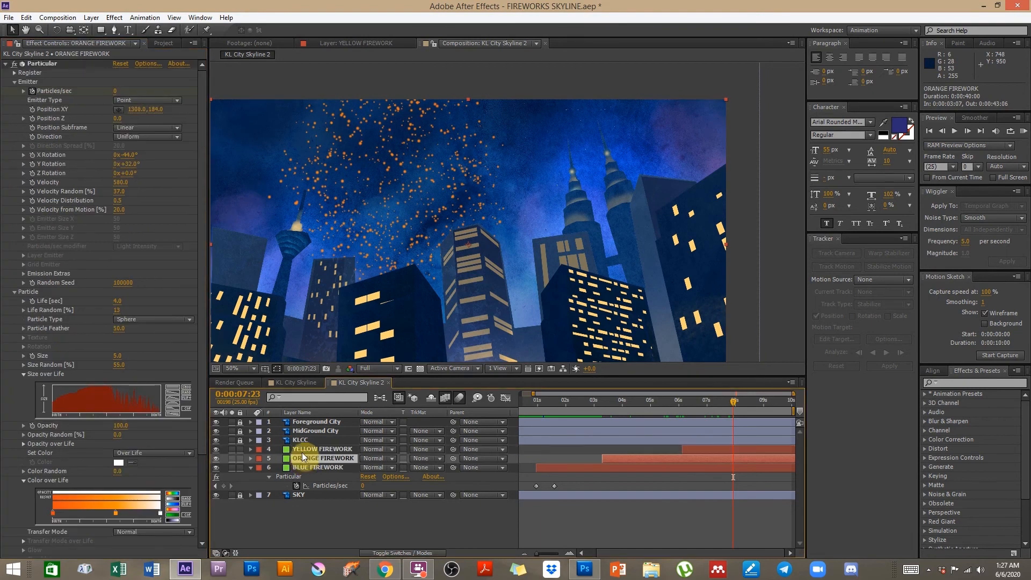
pyautogui.click(302, 450)
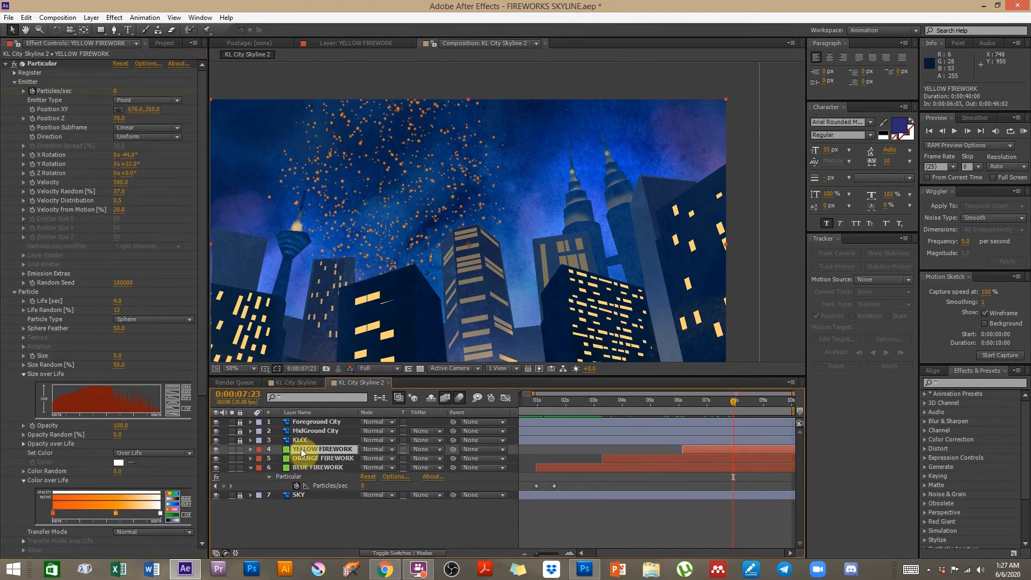
pyautogui.press('F3')
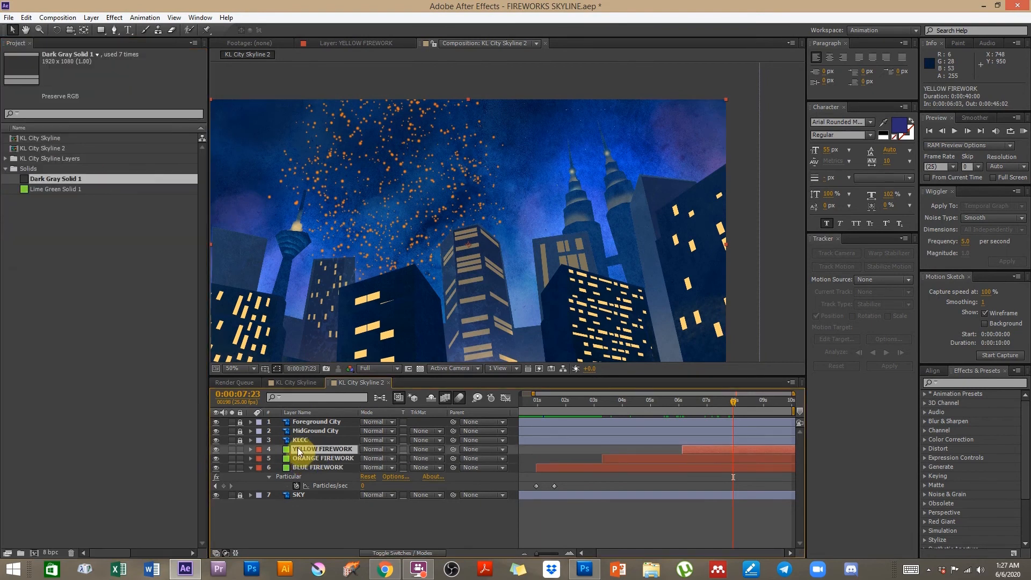
pyautogui.press('F3')
pyautogui.scroll(-4, 58, 458)
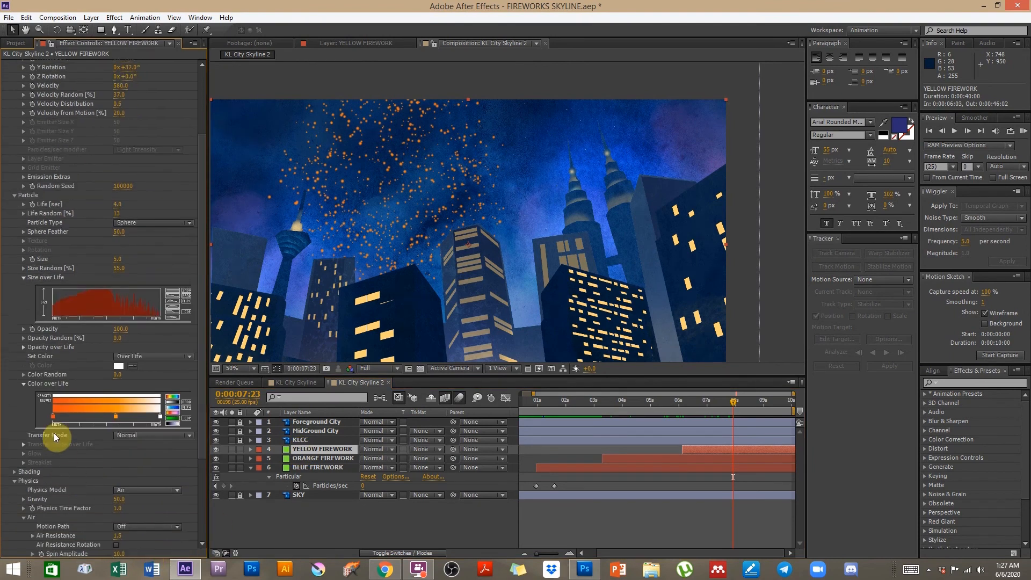
pyautogui.doubleClick(52, 417)
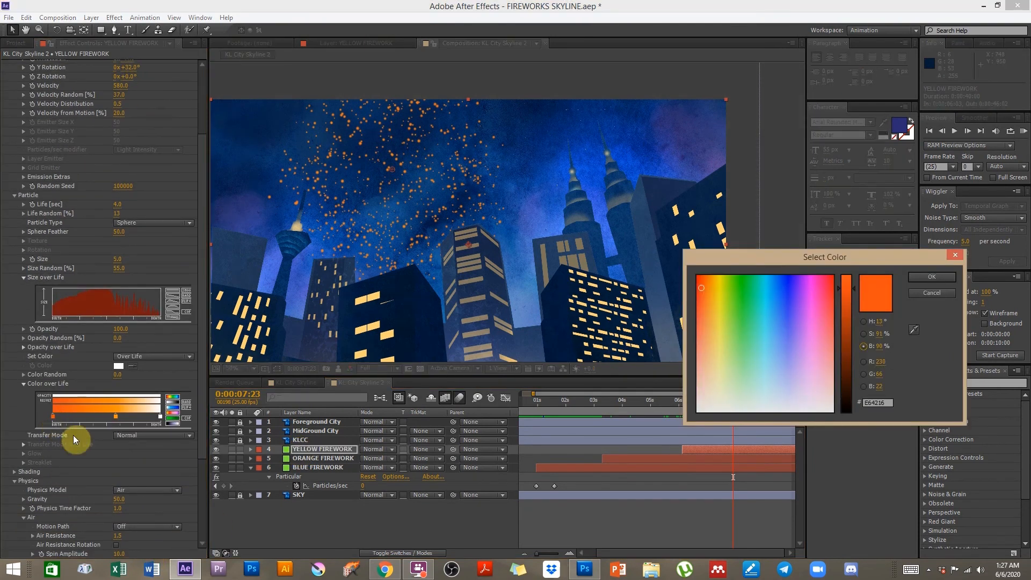
pyautogui.moveTo(713, 293); pyautogui.dragTo(715, 292)
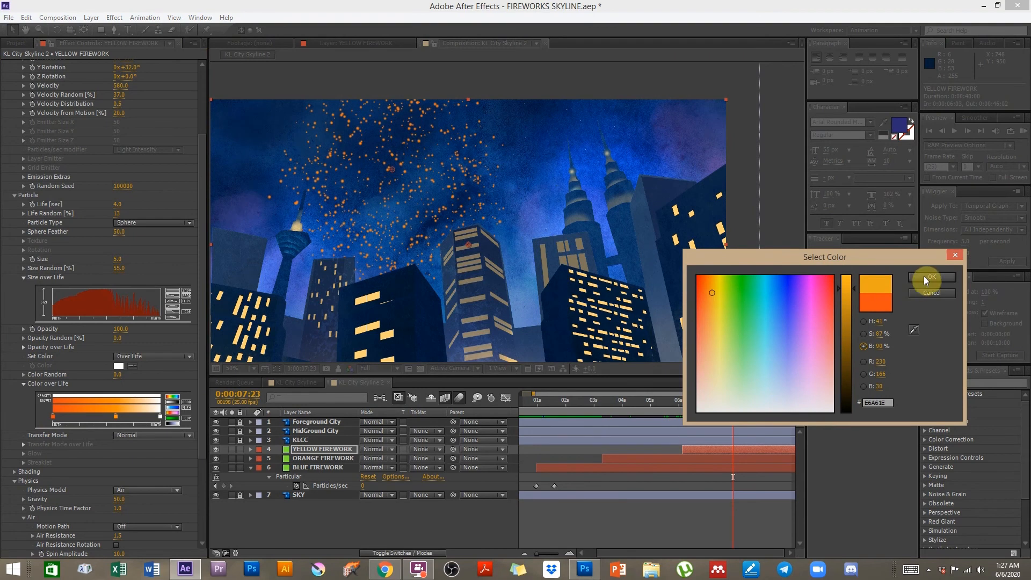
pyautogui.click(937, 275)
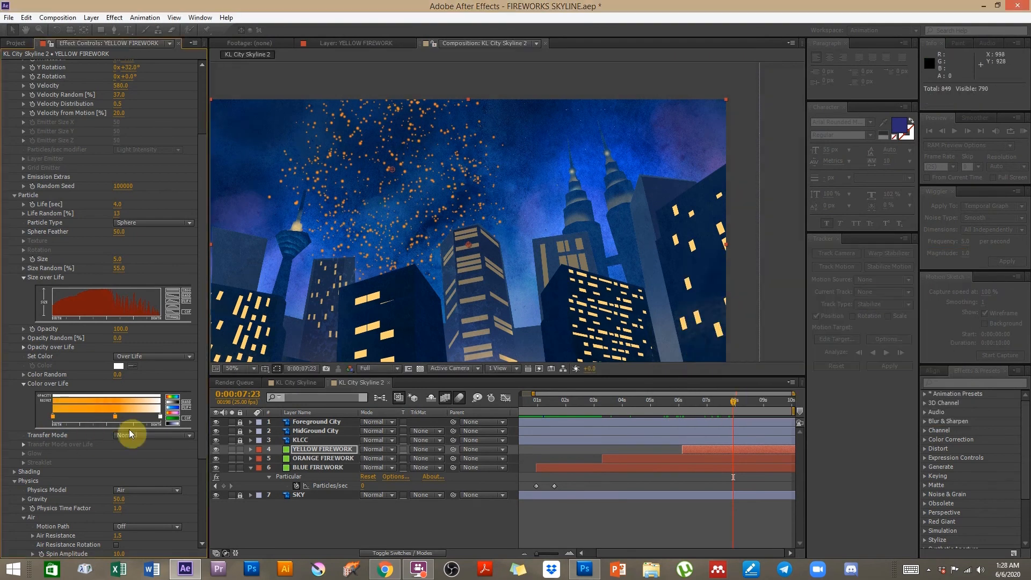
# Step: Set the middle Color over Life stop of the YELLOW FIREWORK layer to bright yellow FFE743
pyautogui.doubleClick(115, 417)
pyautogui.moveTo(713, 293); pyautogui.dragTo(716, 311)
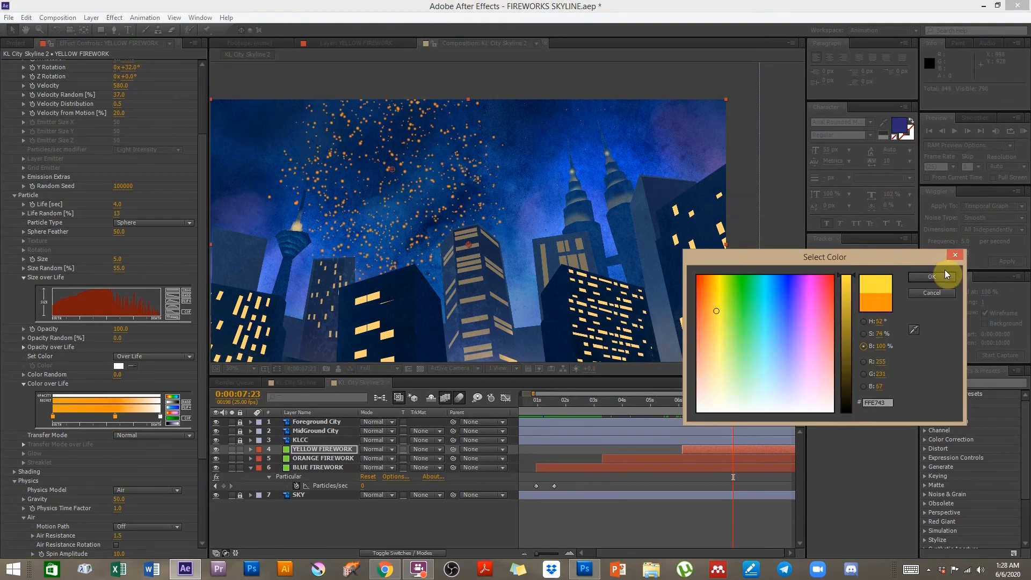
pyautogui.click(938, 276)
pyautogui.click(602, 519)
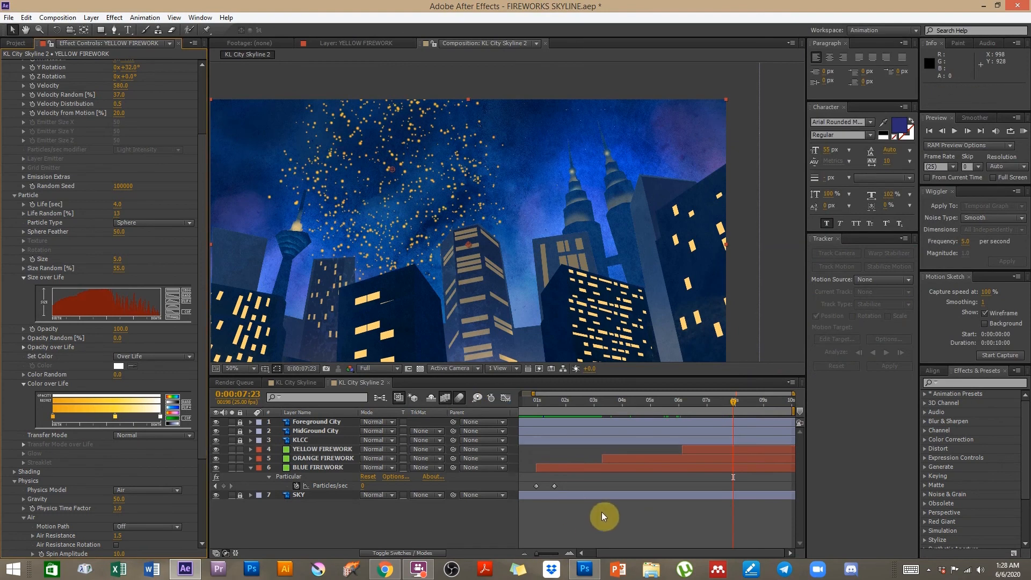
# Step: Scrub the timeline to check the blue, orange and yellow bursts in sequence, returning to 0:00:02:00
pyautogui.click(552, 408)
pyautogui.moveTo(569, 409); pyautogui.dragTo(736, 413)
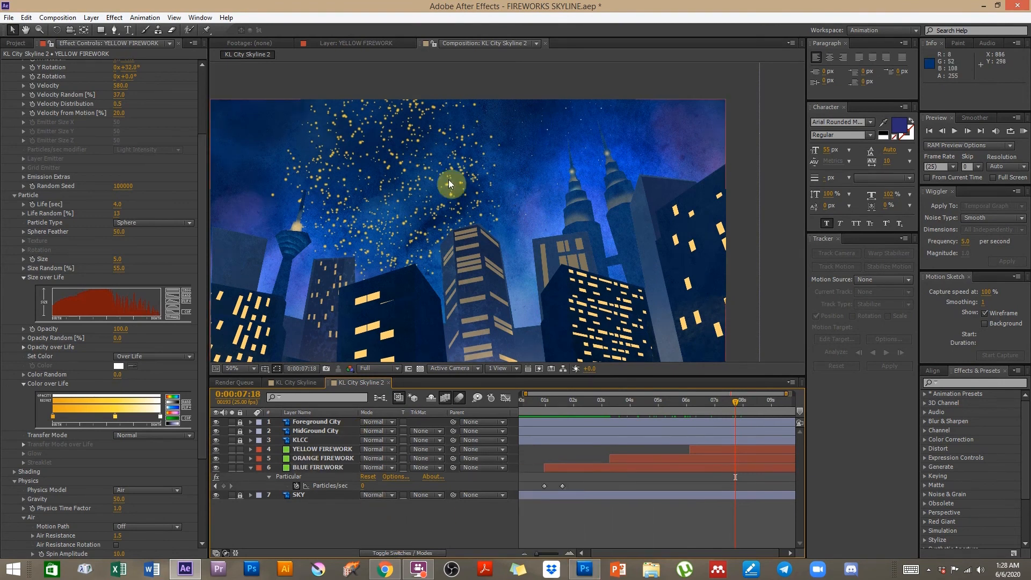
pyautogui.click(538, 413)
pyautogui.moveTo(549, 408); pyautogui.dragTo(570, 408)
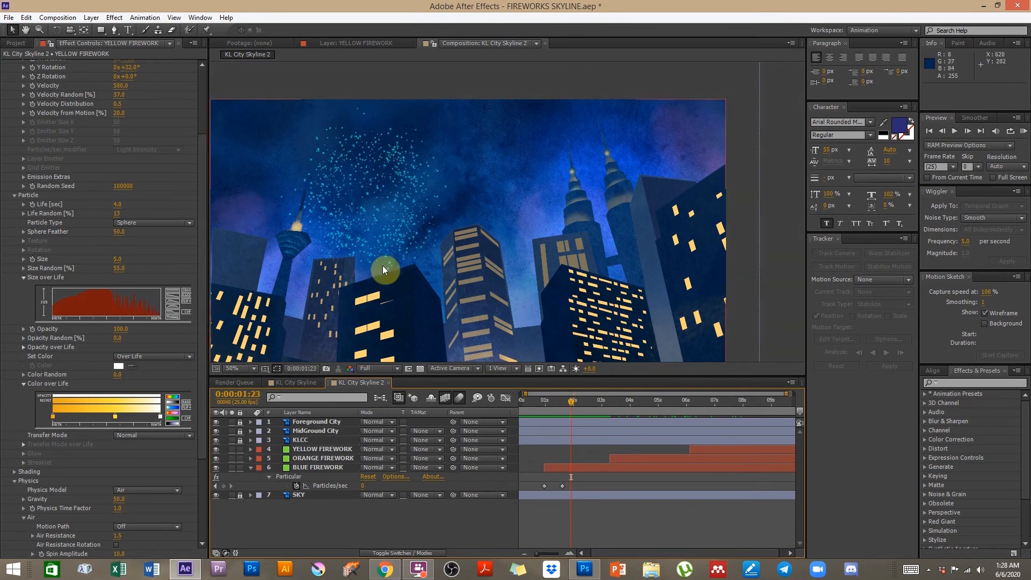
pyautogui.click(536, 408)
pyautogui.moveTo(547, 407); pyautogui.dragTo(572, 405)
# Step: Add Dark Gray Solid 1 to the composition between the BLUE FIREWORK and SKY layers
pyautogui.moveTo(197, 164); pyautogui.dragTo(206, 62)
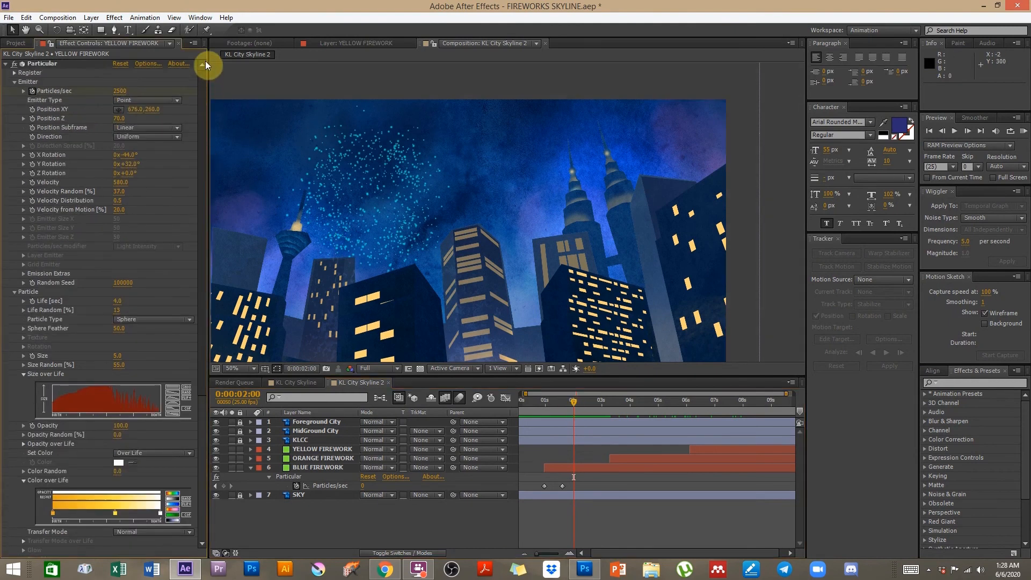
pyautogui.click(6, 64)
pyautogui.click(16, 43)
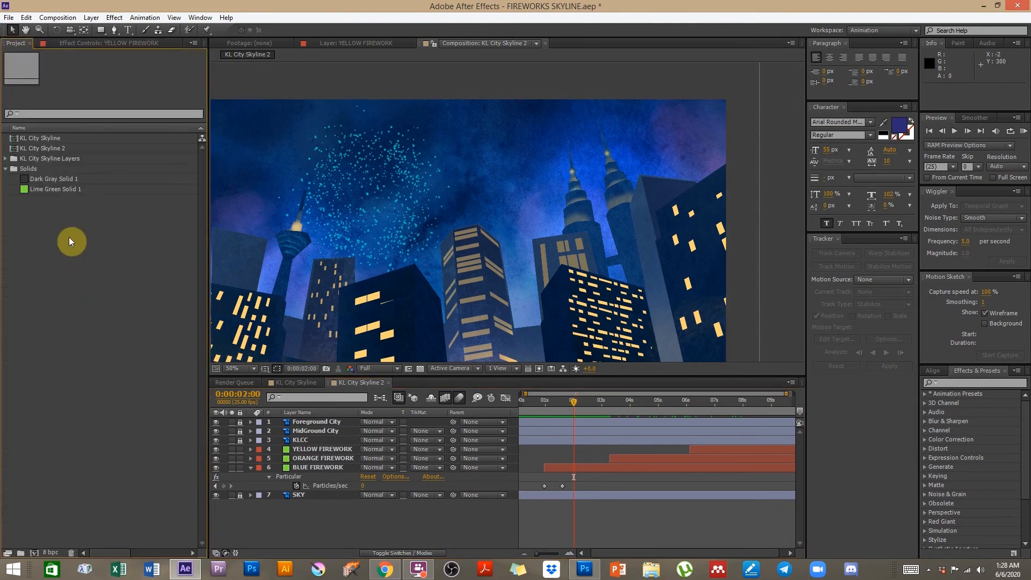
pyautogui.moveTo(47, 179); pyautogui.dragTo(330, 491)
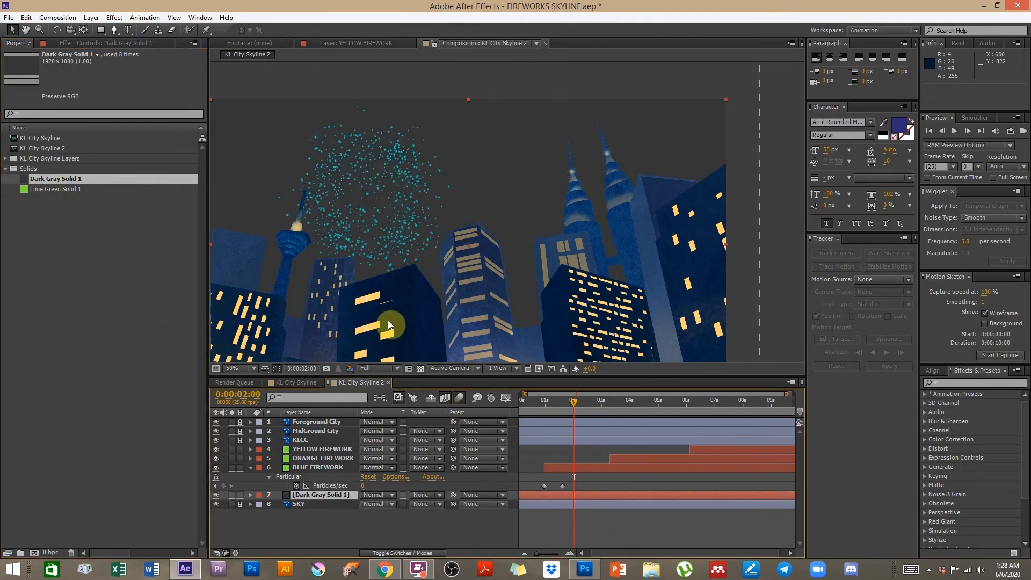
# Step: Apply Trapcode Particular to Dark Gray Solid 1 and move its emitter onto the blue burst's centre at 592, 352
pyautogui.press('h')
pyautogui.moveTo(358, 242); pyautogui.dragTo(470, 236)
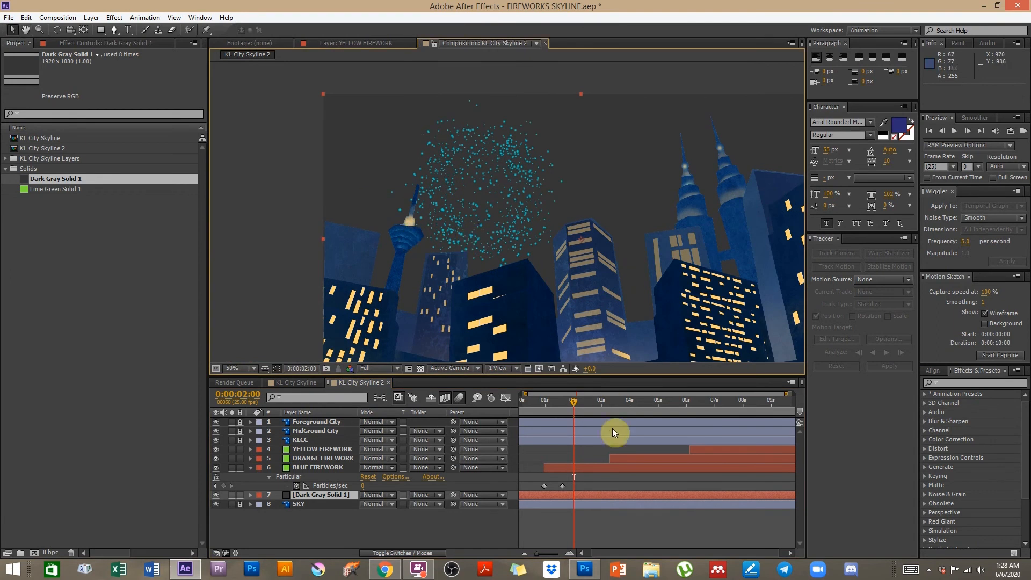
pyautogui.moveTo(558, 404)
pyautogui.mouseDown()
pyautogui.moveTo(543, 406)
pyautogui.moveTo(553, 404)
pyautogui.mouseUp()
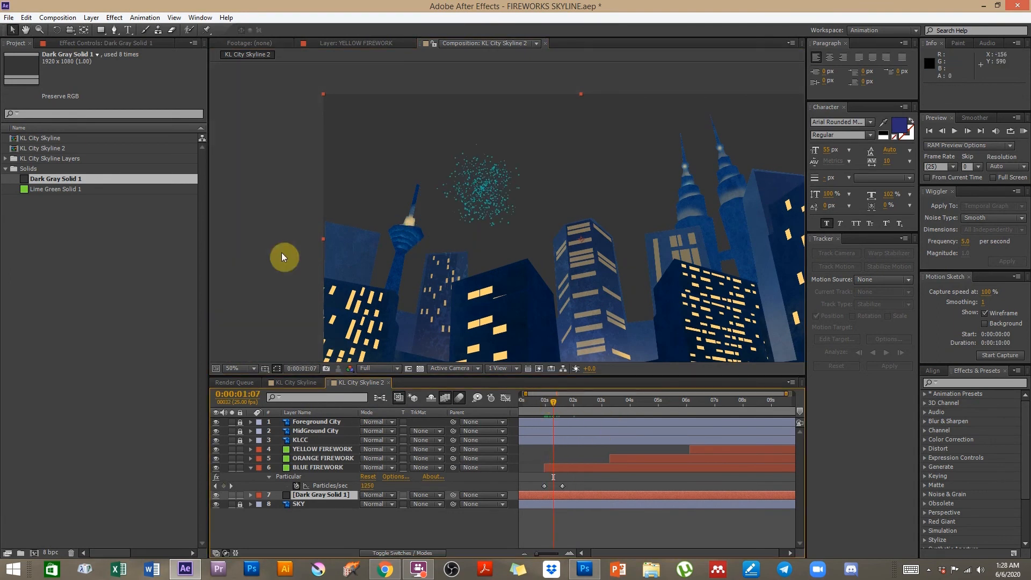
pyautogui.click(119, 19)
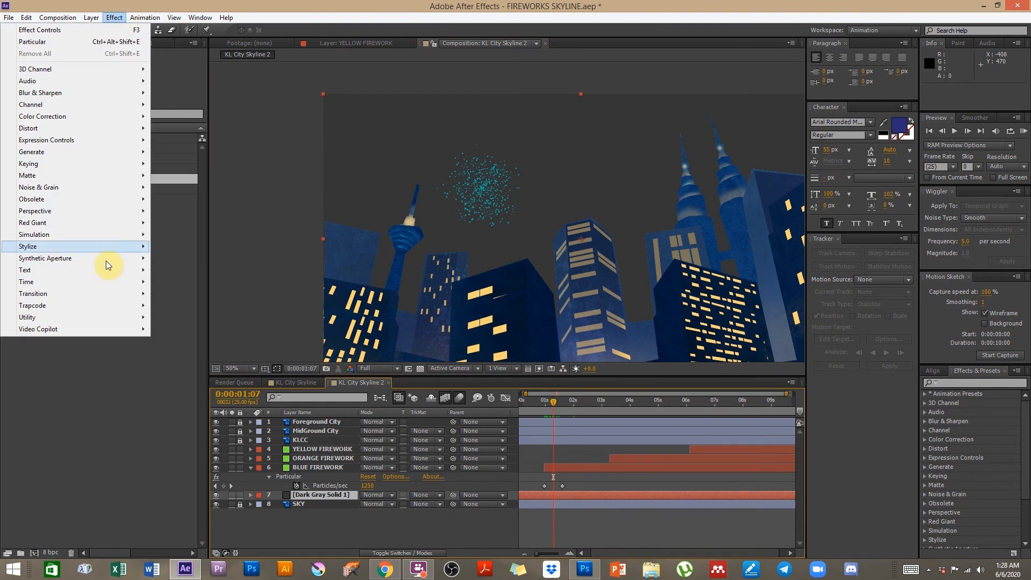
pyautogui.moveTo(106, 305)
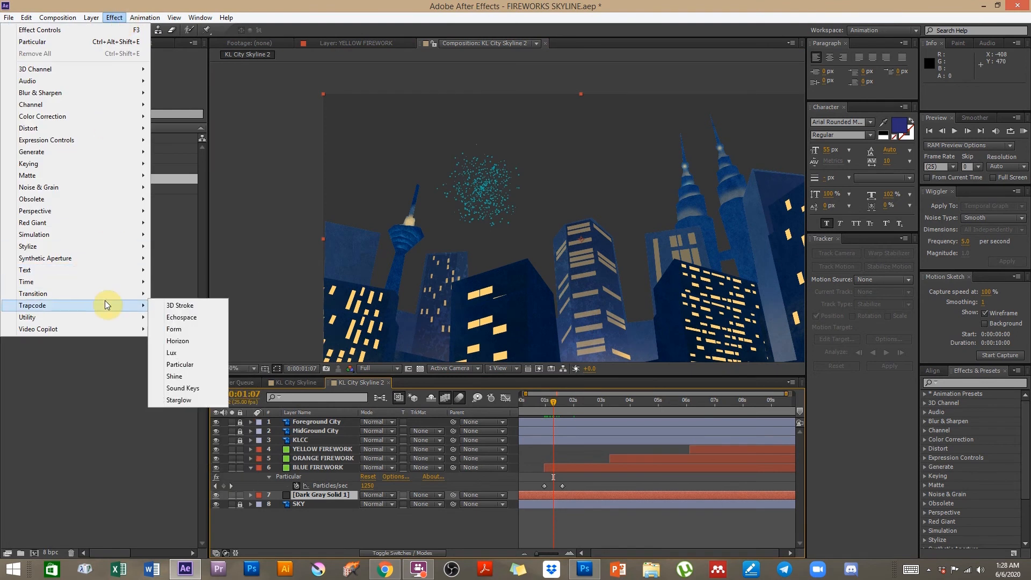
pyautogui.click(189, 364)
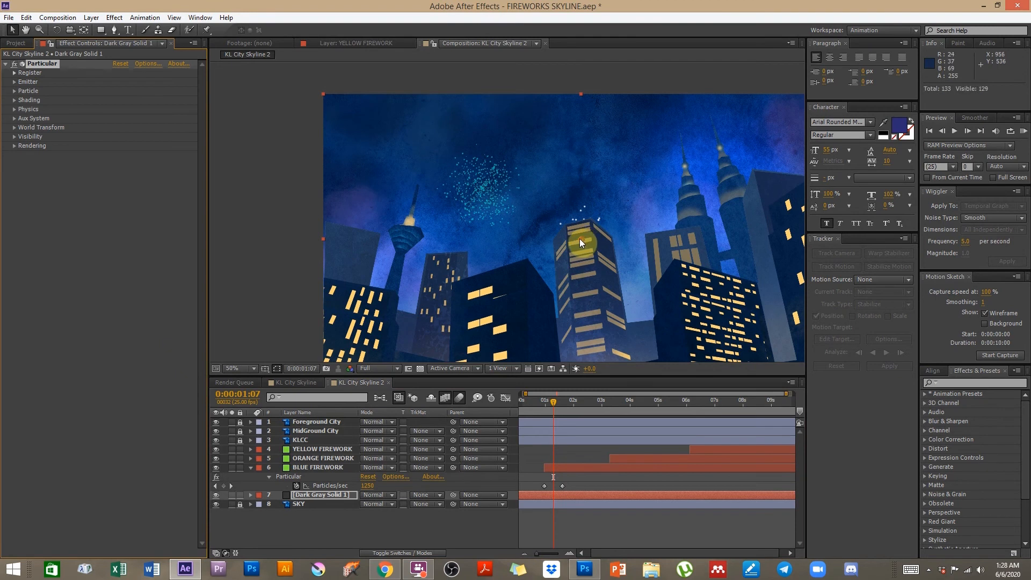
pyautogui.moveTo(569, 244); pyautogui.dragTo(554, 222)
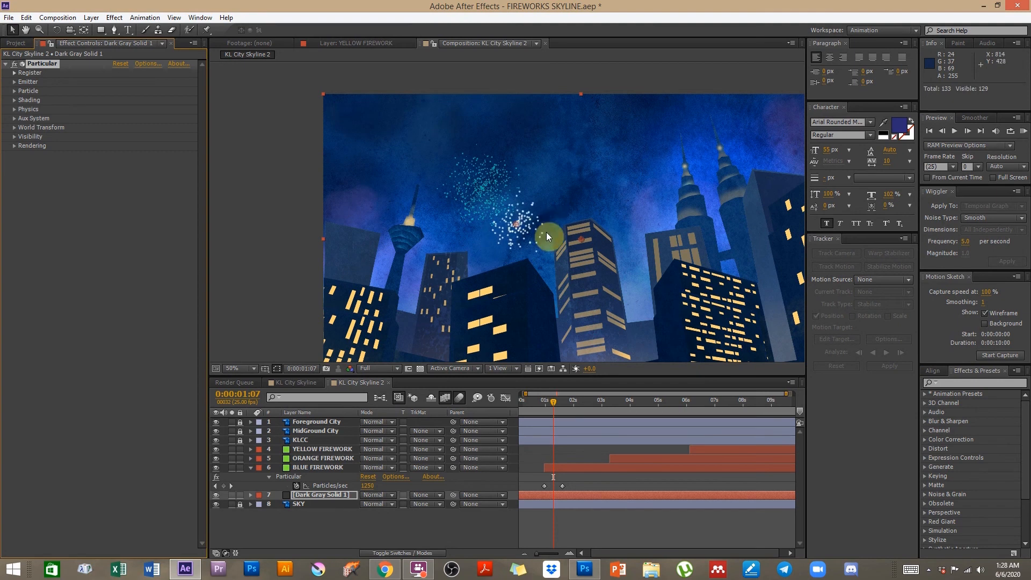
pyautogui.moveTo(465, 197); pyautogui.dragTo(482, 187)
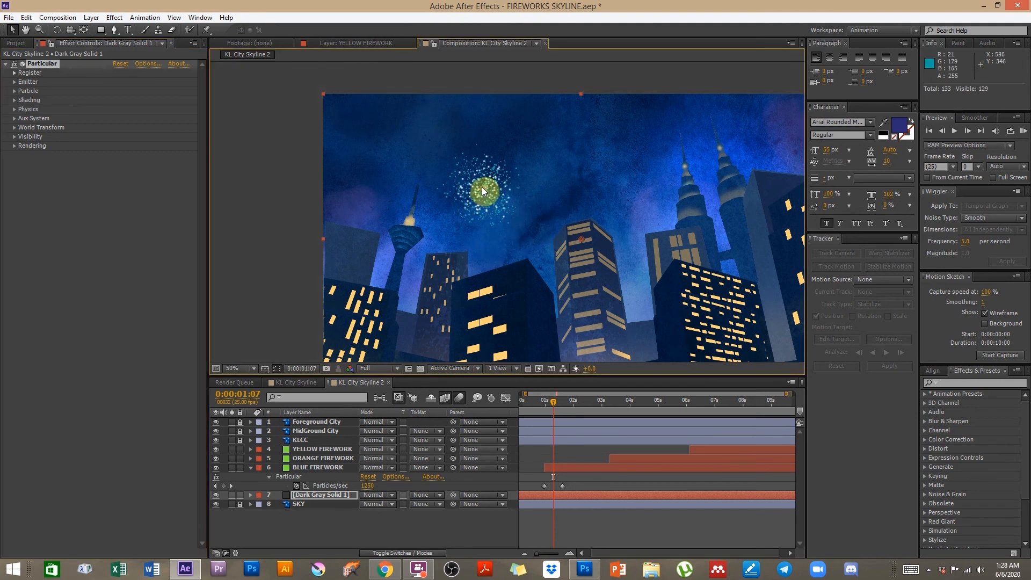
# Step: Reveal the solid's emitter settings and enable keyframing for Position XY at 0:00:01:07
pyautogui.click(303, 493)
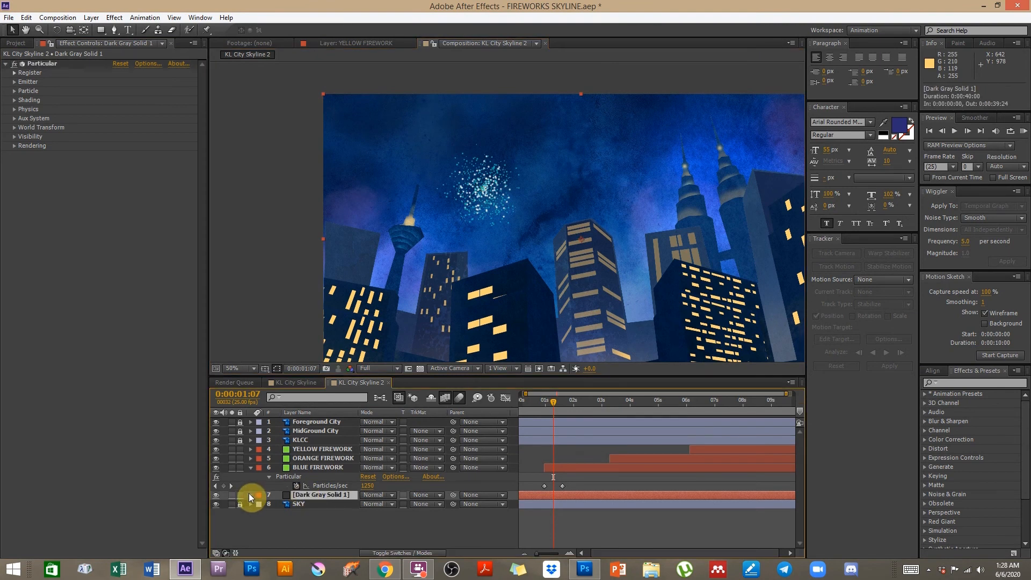
pyautogui.click(251, 494)
pyautogui.click(260, 505)
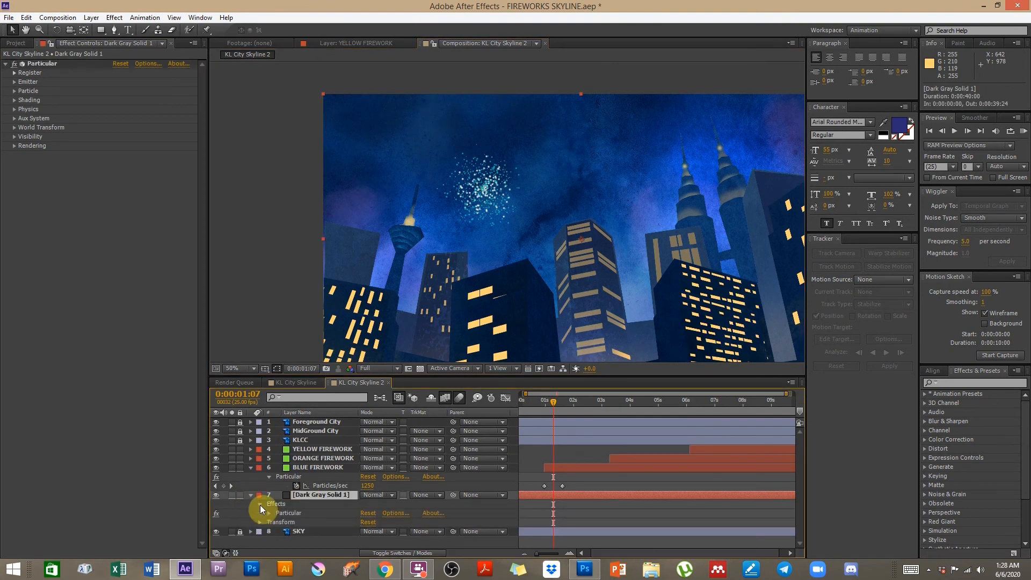
pyautogui.click(15, 82)
pyautogui.click(15, 83)
pyautogui.click(14, 92)
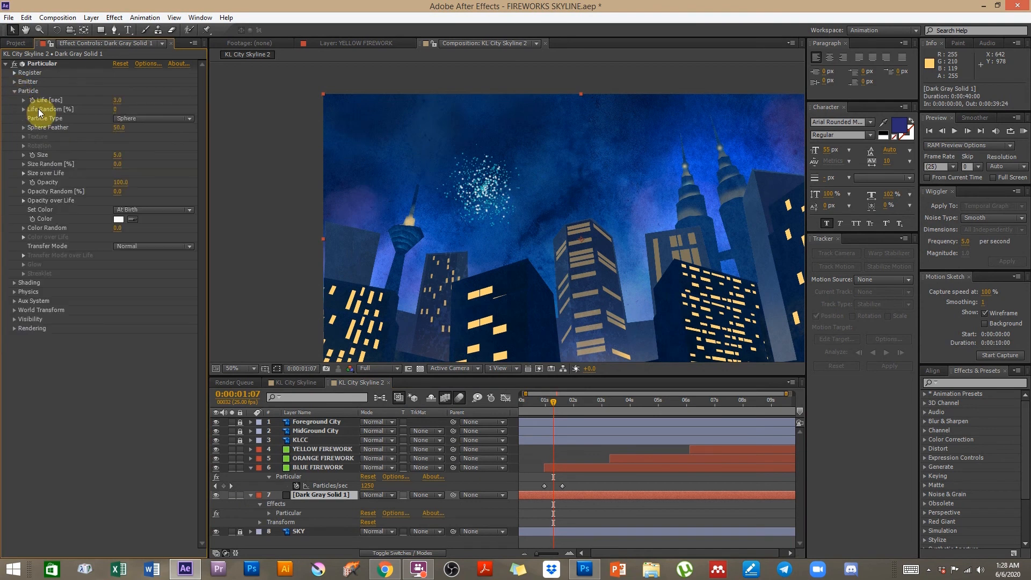
pyautogui.click(15, 84)
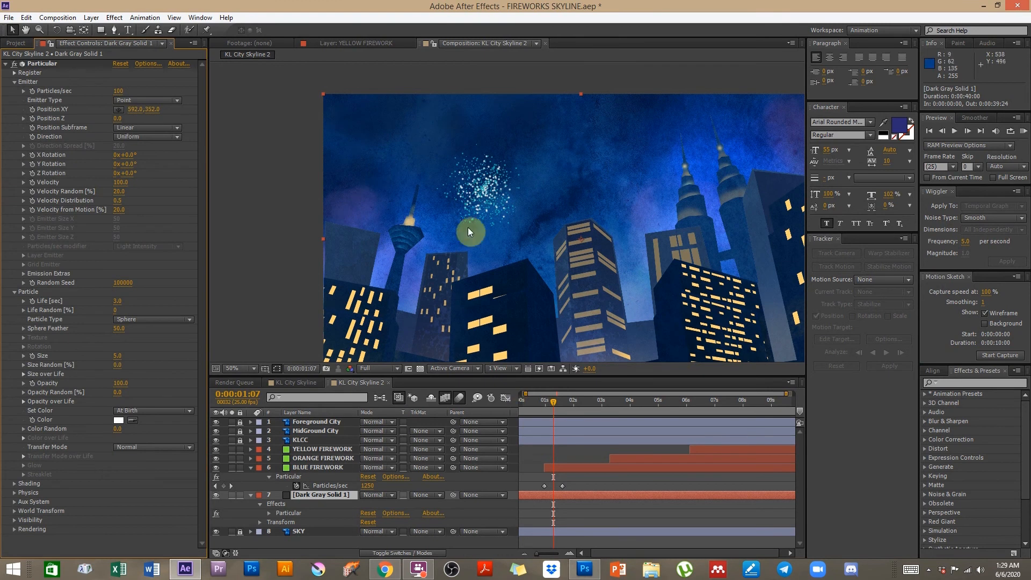
pyautogui.click(34, 113)
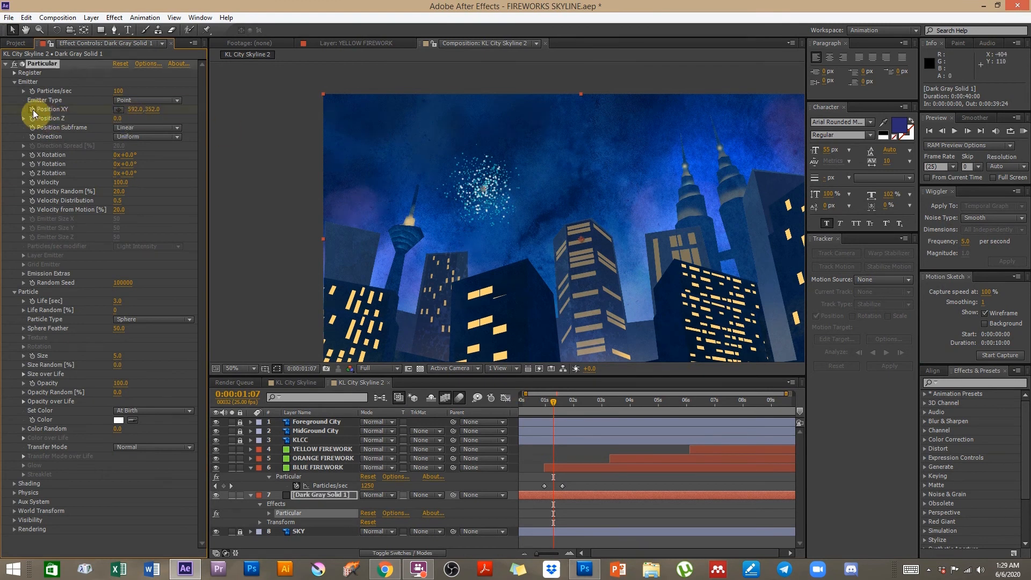
# Step: Move the solid's Position XY keyframe to 0:00:00:23, close to the start of the blue burst
pyautogui.press('h')
pyautogui.moveTo(533, 515); pyautogui.dragTo(806, 489)
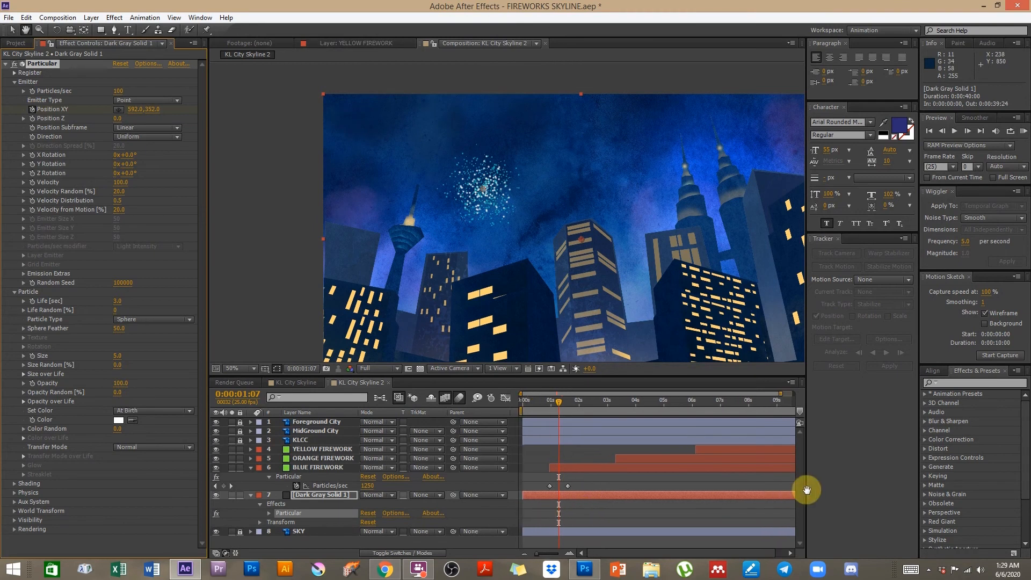
pyautogui.press('v')
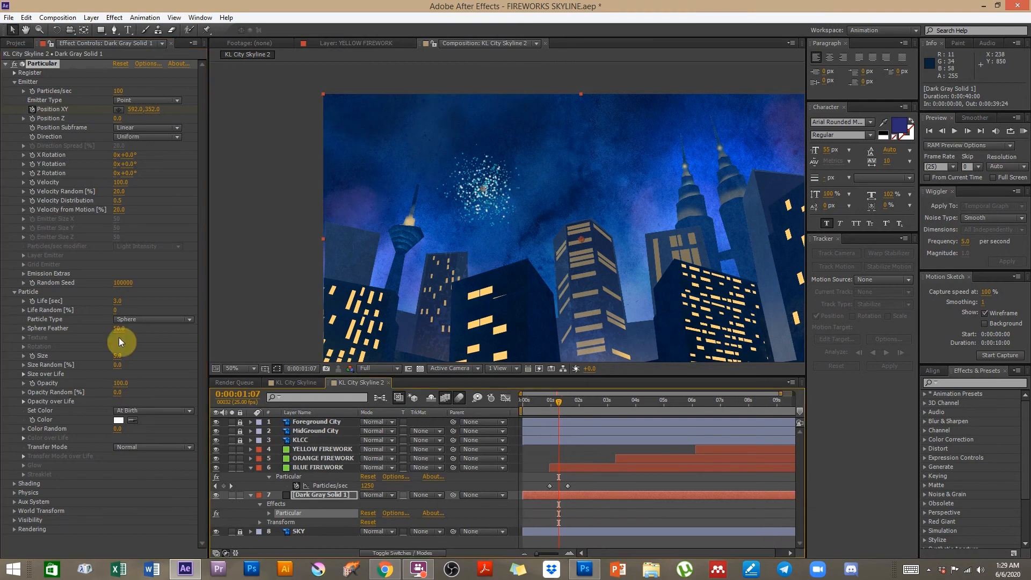
pyautogui.click(546, 405)
pyautogui.click(529, 411)
pyautogui.click(552, 408)
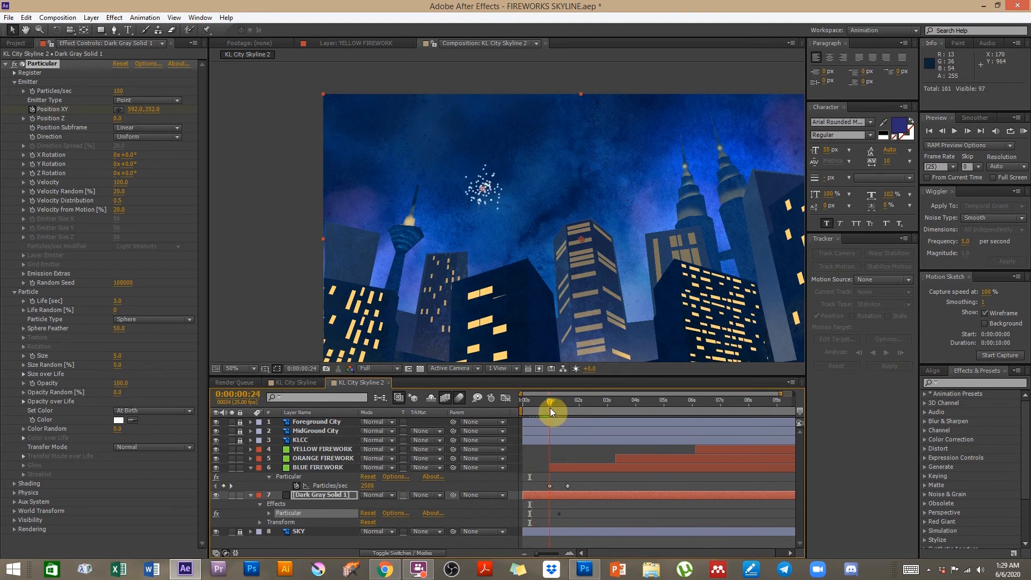
pyautogui.click(562, 495)
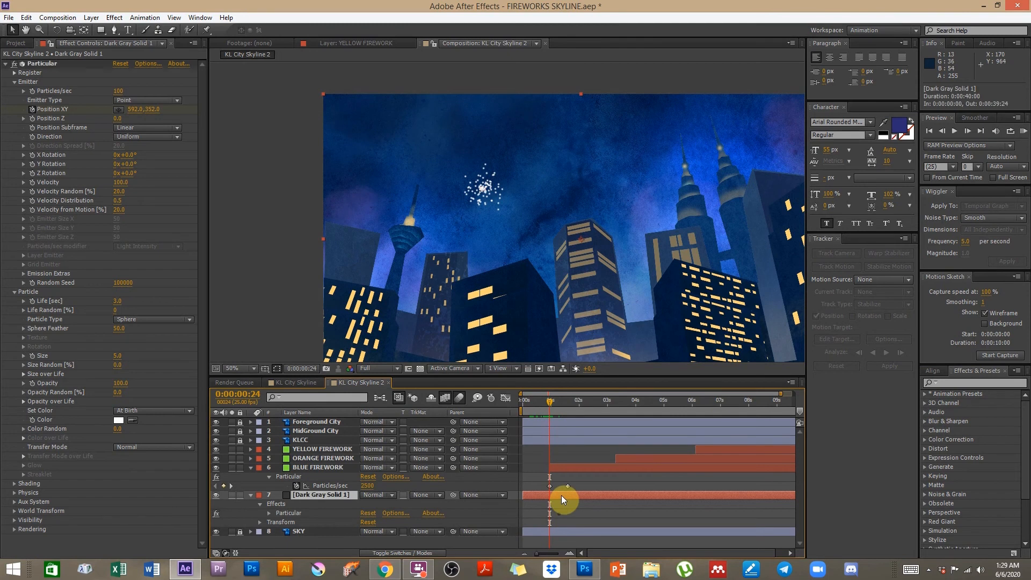
pyautogui.press('u')
pyautogui.moveTo(558, 514); pyautogui.dragTo(550, 514)
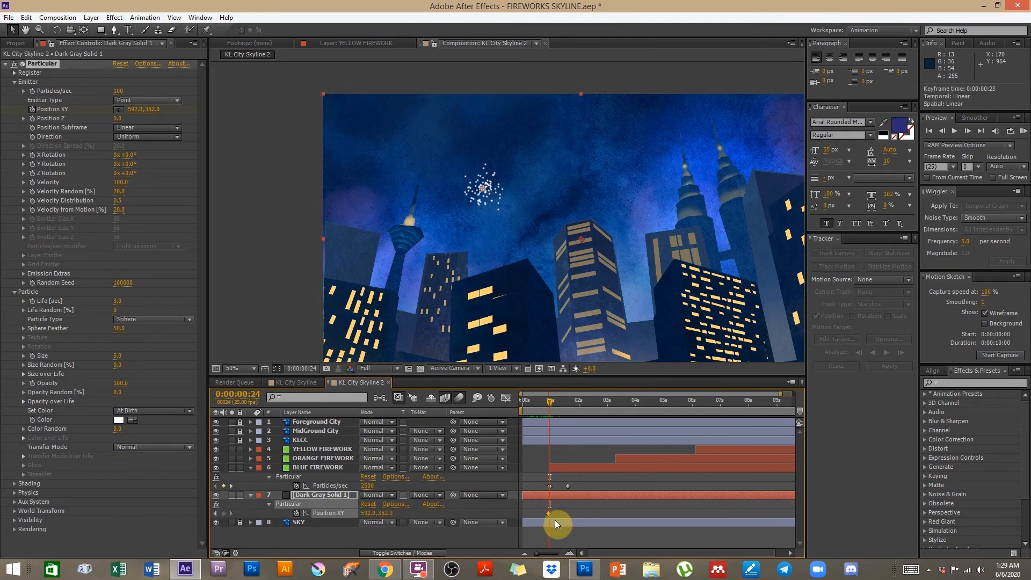
# Step: Keyframe the solid's emitter at 0:00:00:00 low behind the foreground building, at about 726, 962
pyautogui.click(546, 407)
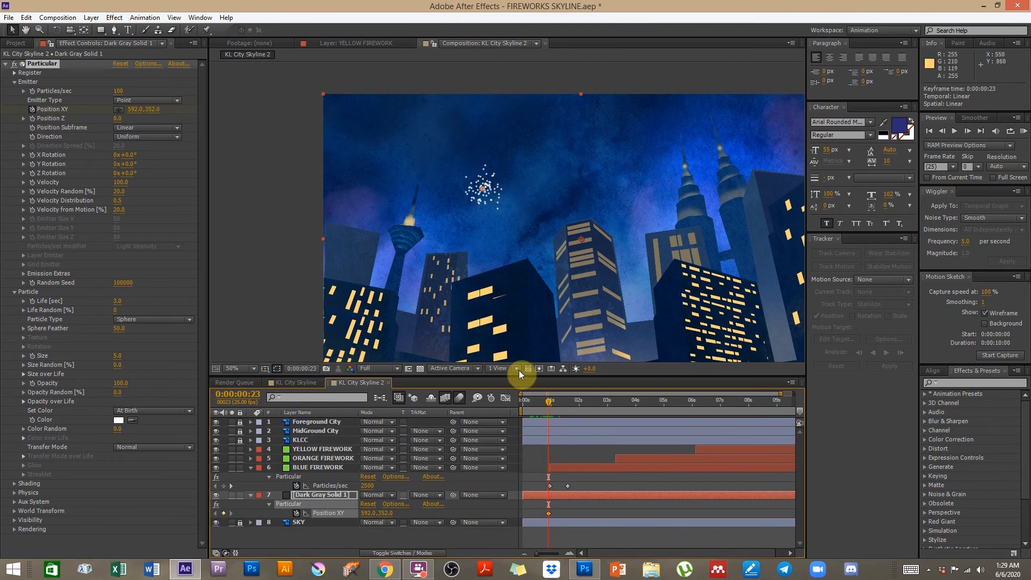
pyautogui.moveTo(546, 403); pyautogui.dragTo(520, 407)
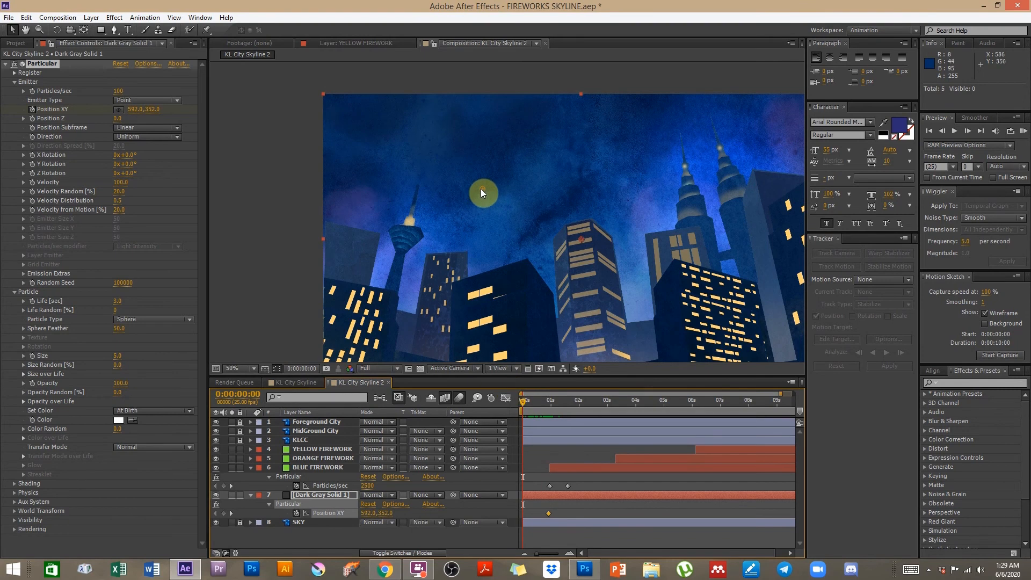
pyautogui.moveTo(482, 194); pyautogui.dragTo(488, 212)
pyautogui.moveTo(498, 272); pyautogui.dragTo(517, 352)
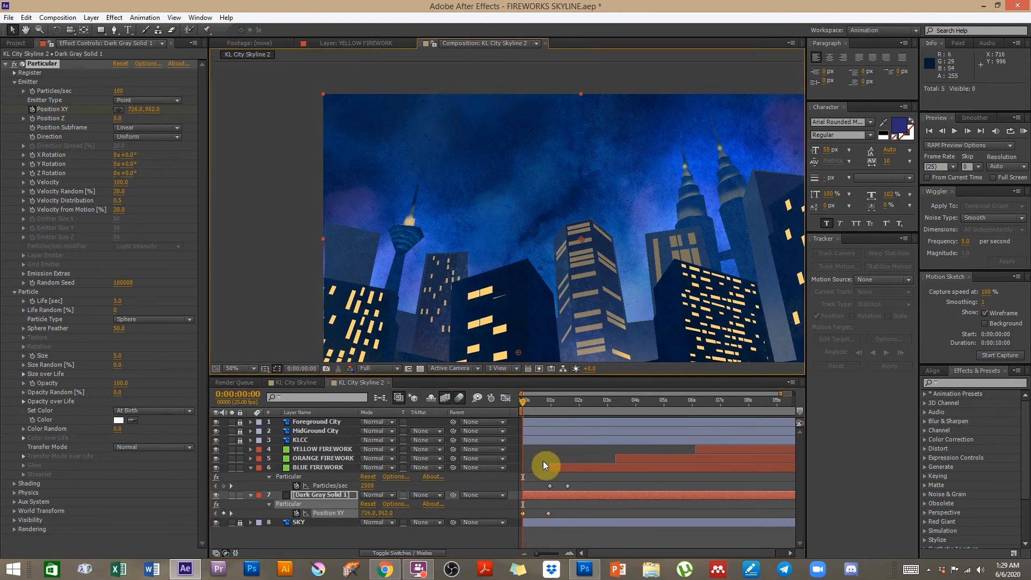
# Step: Keyframe the solid's Particles/sec at 100 and place that keyframe at 0:00:00:19
pyautogui.moveTo(525, 403); pyautogui.dragTo(550, 411)
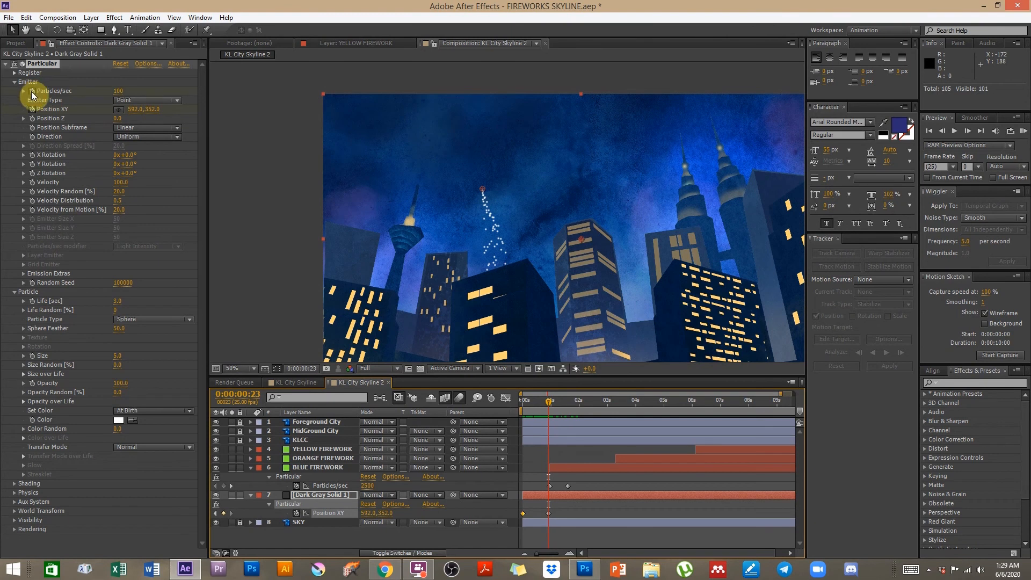
pyautogui.click(419, 422)
pyautogui.press('u')
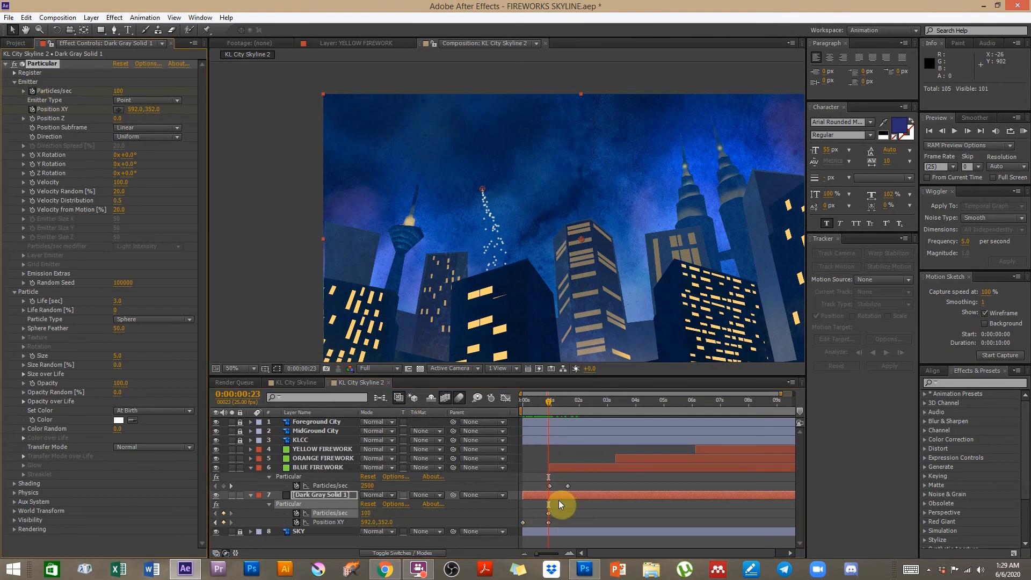
pyautogui.click(547, 513)
pyautogui.moveTo(544, 514); pyautogui.dragTo(543, 514)
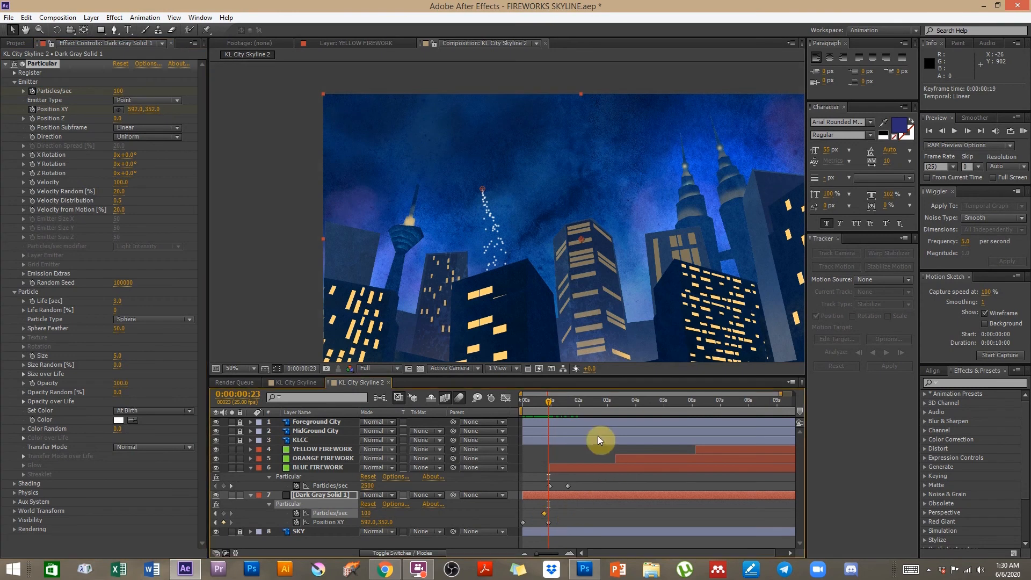
# Step: Keyframe the solid's Particles/sec to 0 at 0:00:00:23 and scrub through the rising trail and blue burst
pyautogui.click(120, 91)
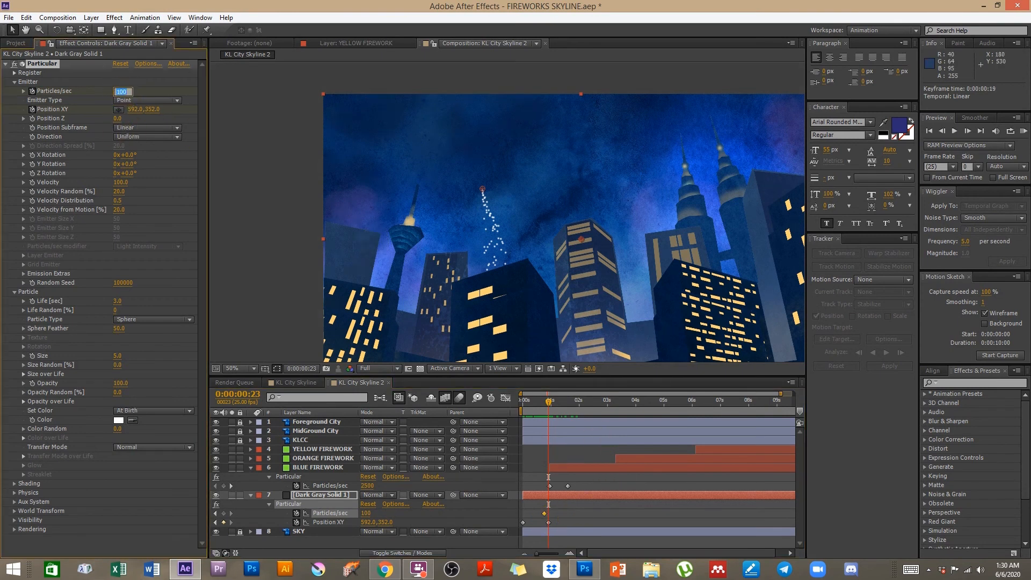
pyautogui.click(562, 515)
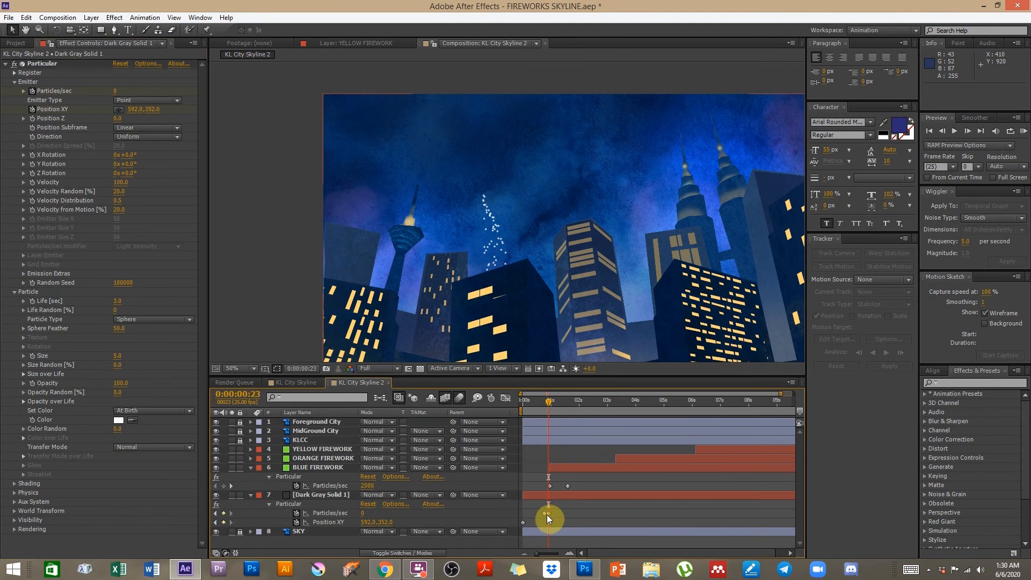
pyautogui.moveTo(548, 513); pyautogui.dragTo(550, 514)
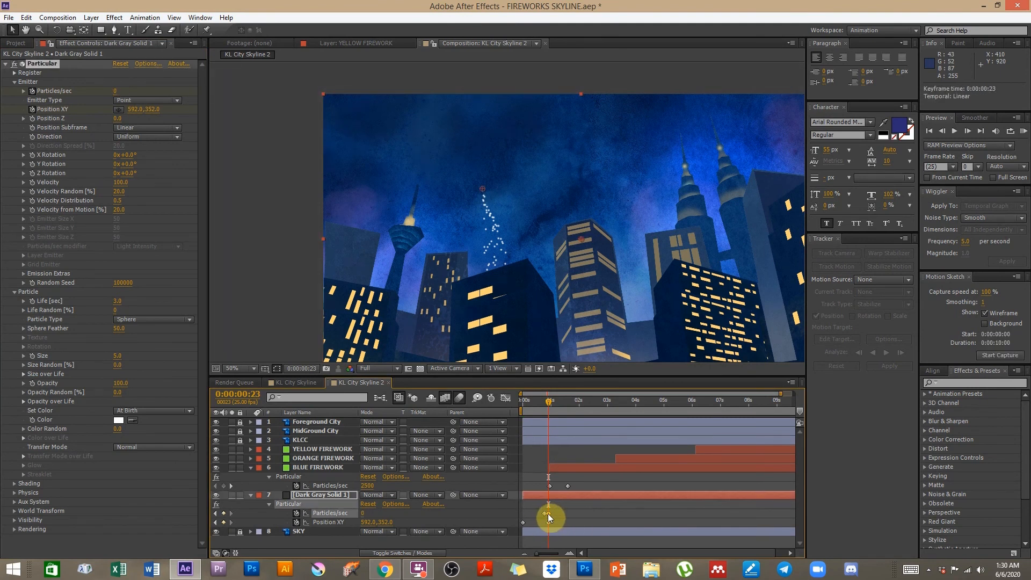
pyautogui.moveTo(546, 403); pyautogui.dragTo(571, 402)
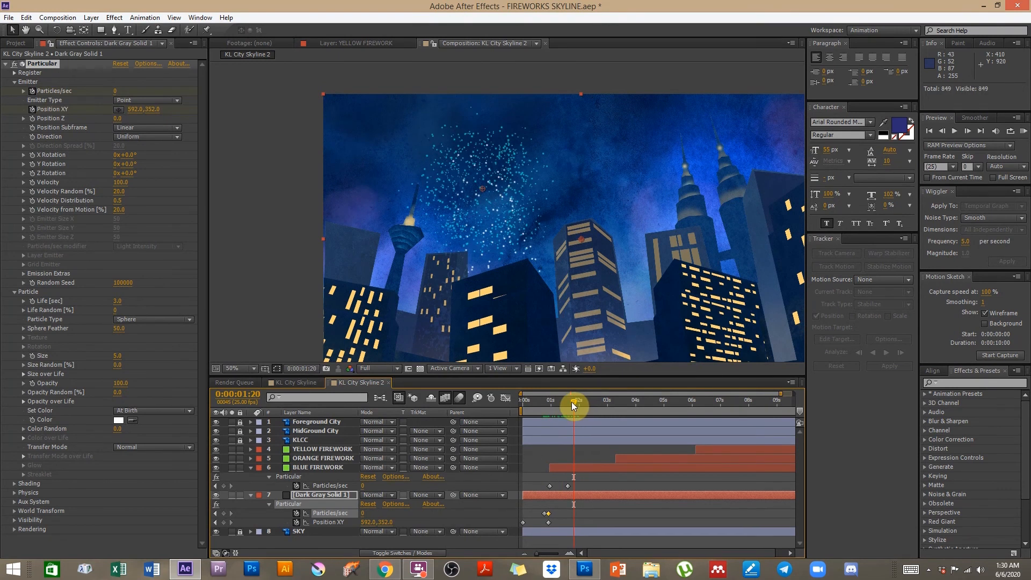
pyautogui.moveTo(547, 409); pyautogui.dragTo(560, 403)
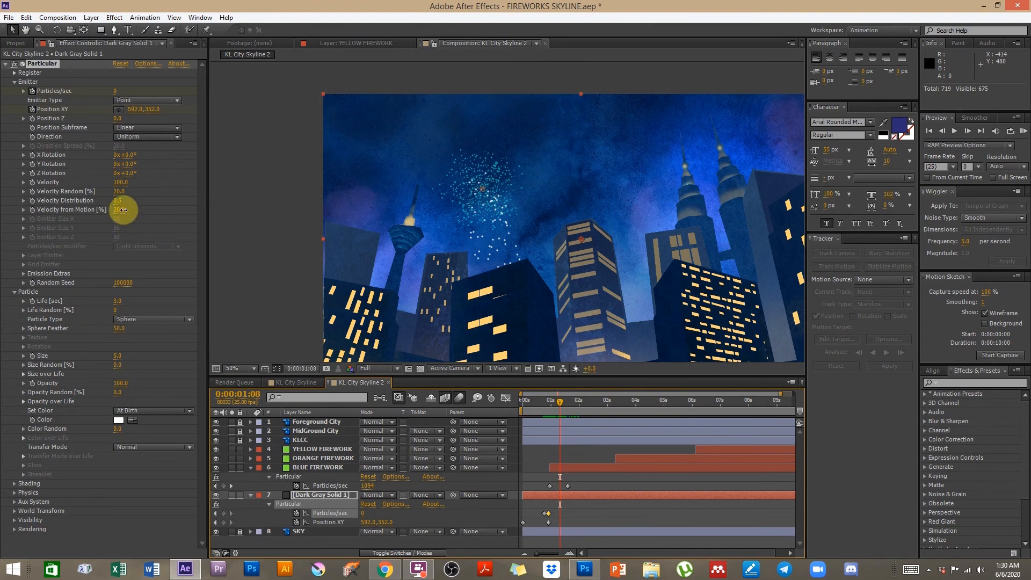
# Step: Set the solid's Velocity from Motion to -9 and Velocity Random to 19, checking the trail around the blue burst
pyautogui.moveTo(113, 210); pyautogui.dragTo(104, 212)
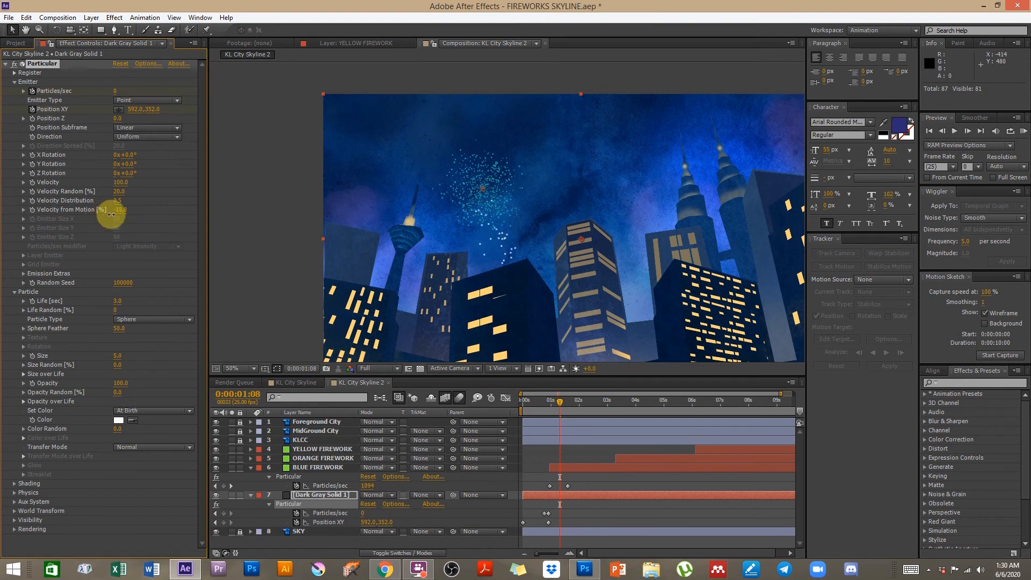
pyautogui.moveTo(530, 403); pyautogui.dragTo(563, 401)
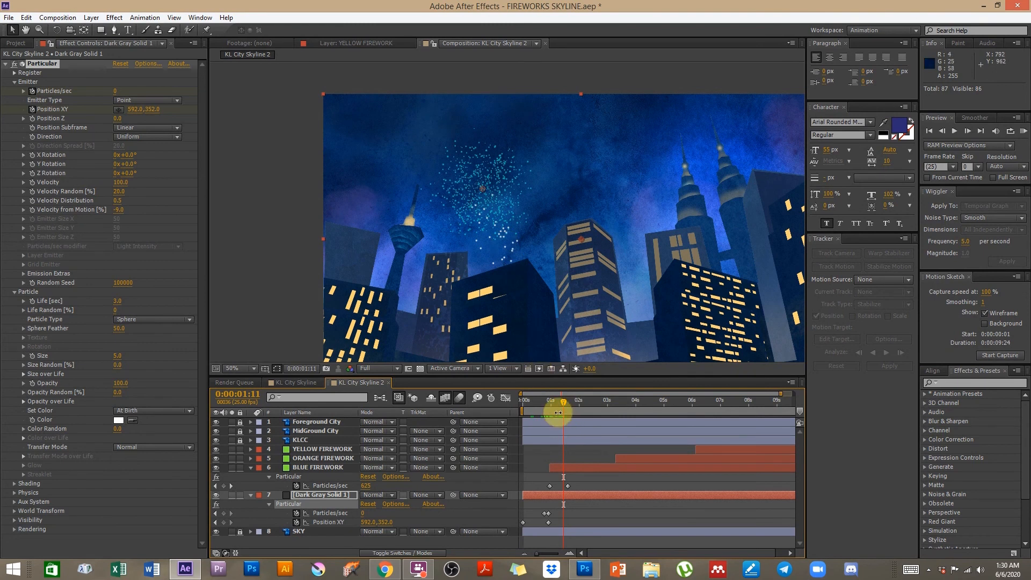
pyautogui.moveTo(546, 405)
pyautogui.mouseDown()
pyautogui.moveTo(563, 405)
pyautogui.moveTo(543, 410)
pyautogui.moveTo(554, 410)
pyautogui.mouseUp()
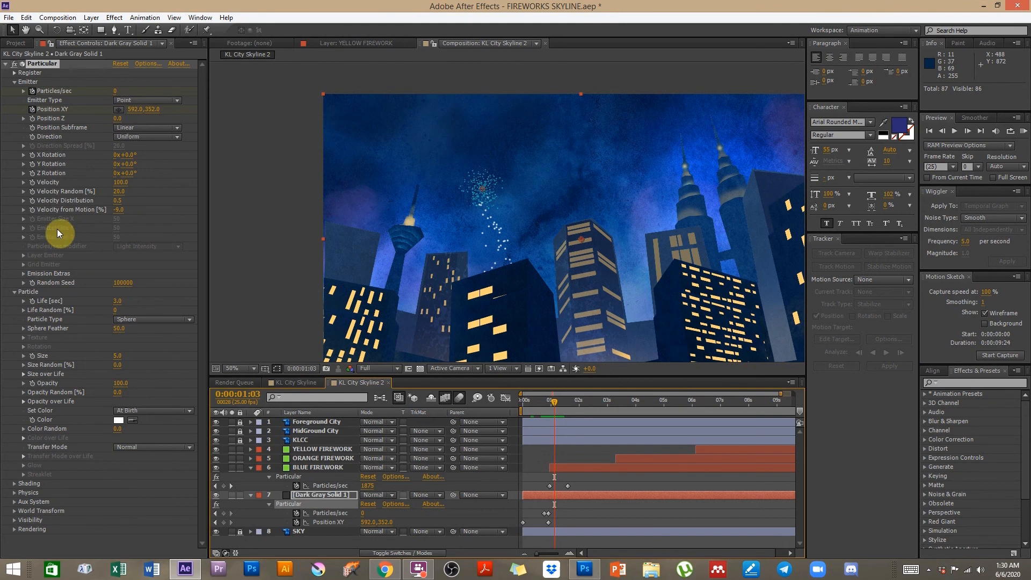
pyautogui.moveTo(122, 190)
pyautogui.mouseDown()
pyautogui.moveTo(108, 190)
pyautogui.moveTo(118, 191)
pyautogui.mouseUp()
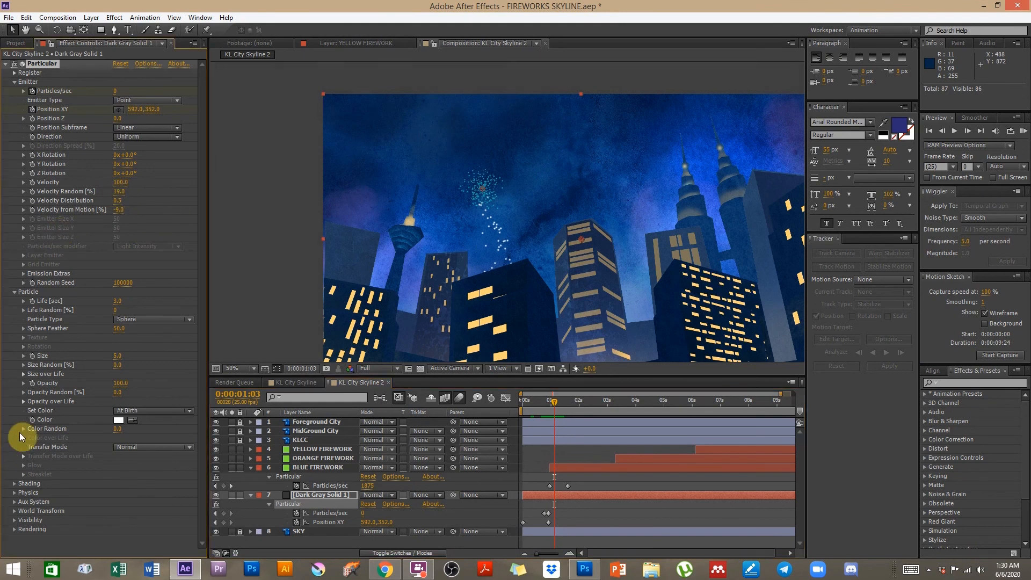
# Step: Raise the Air Resistance in the solid's Air physics settings to 19.1
pyautogui.click(15, 493)
pyautogui.scroll(-1, 85, 489)
pyautogui.click(24, 506)
pyautogui.scroll(-4, 107, 467)
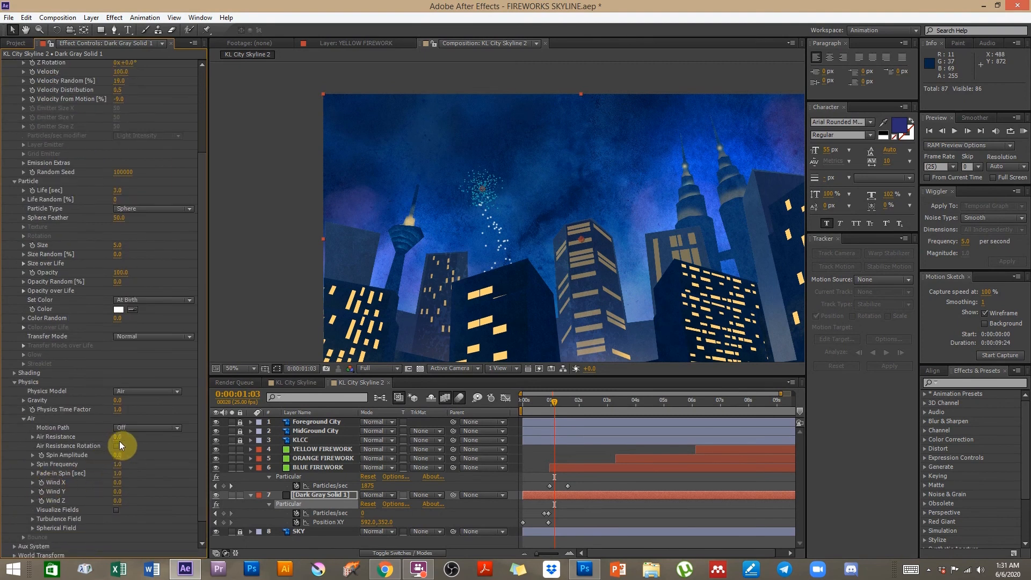
pyautogui.moveTo(118, 442)
pyautogui.mouseDown()
pyautogui.moveTo(103, 442)
pyautogui.moveTo(129, 437)
pyautogui.moveTo(115, 437)
pyautogui.mouseUp()
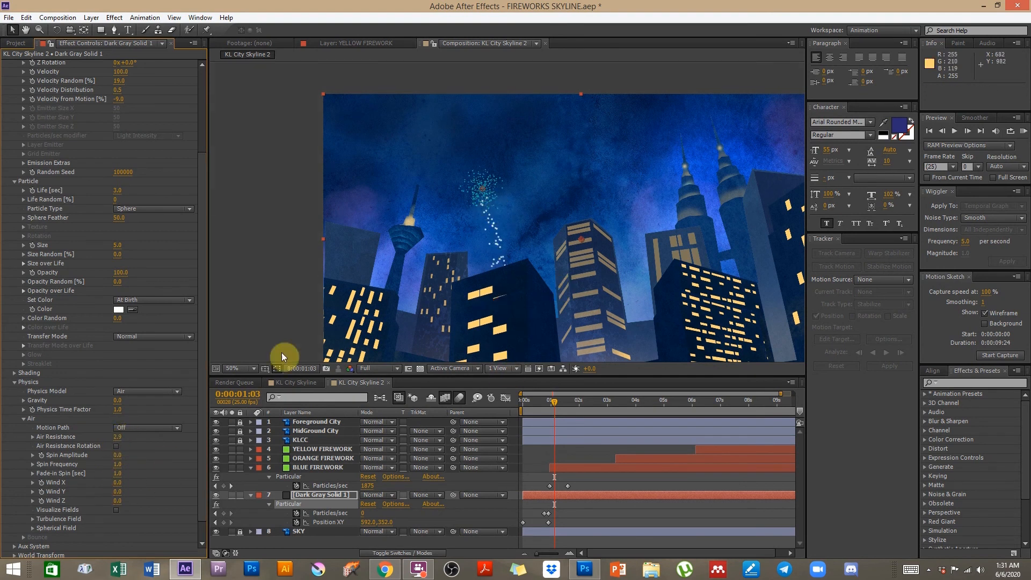
pyautogui.moveTo(122, 443); pyautogui.dragTo(202, 430)
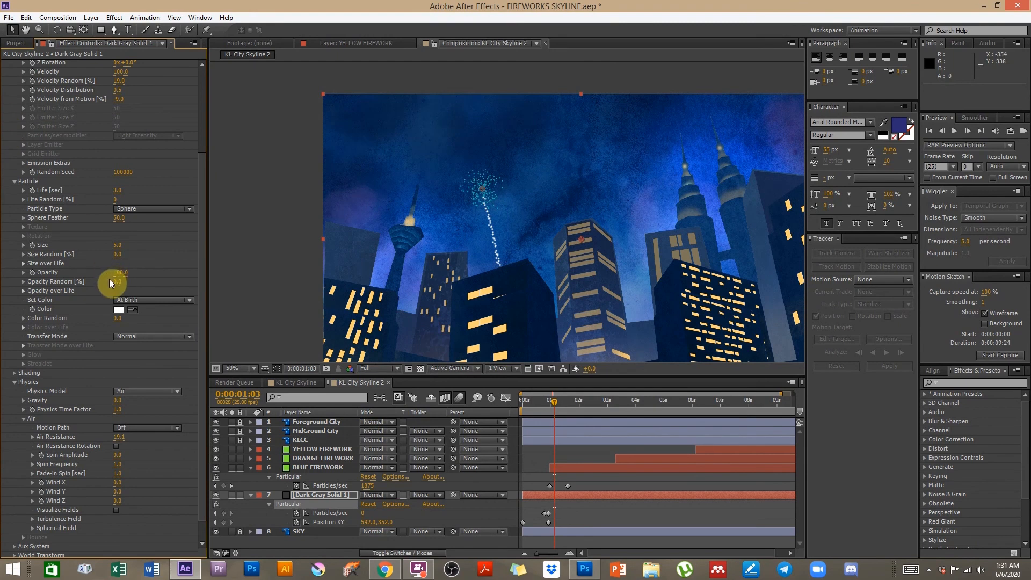
# Step: Set the trail particles' Size Random to 82% and scrub through the launch and blue burst
pyautogui.scroll(3, 111, 259)
pyautogui.scroll(2, 110, 259)
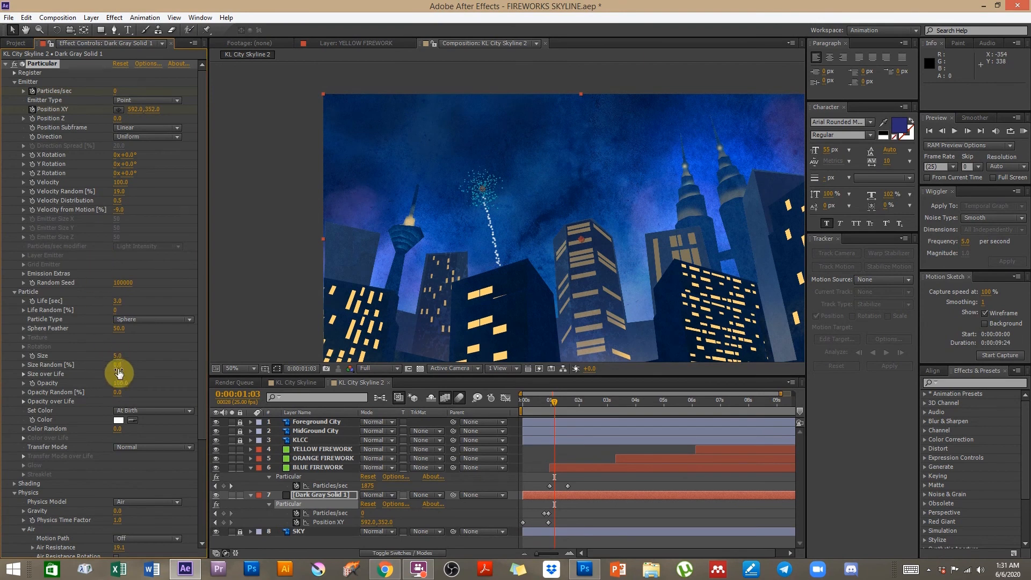
pyautogui.moveTo(118, 365); pyautogui.dragTo(162, 368)
pyautogui.click(527, 407)
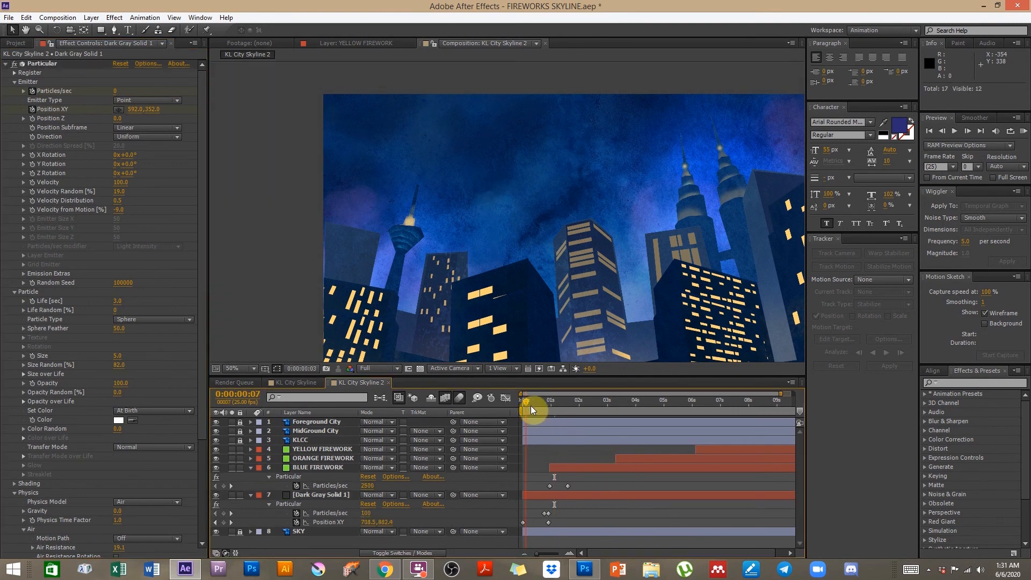
pyautogui.moveTo(536, 404); pyautogui.dragTo(566, 401)
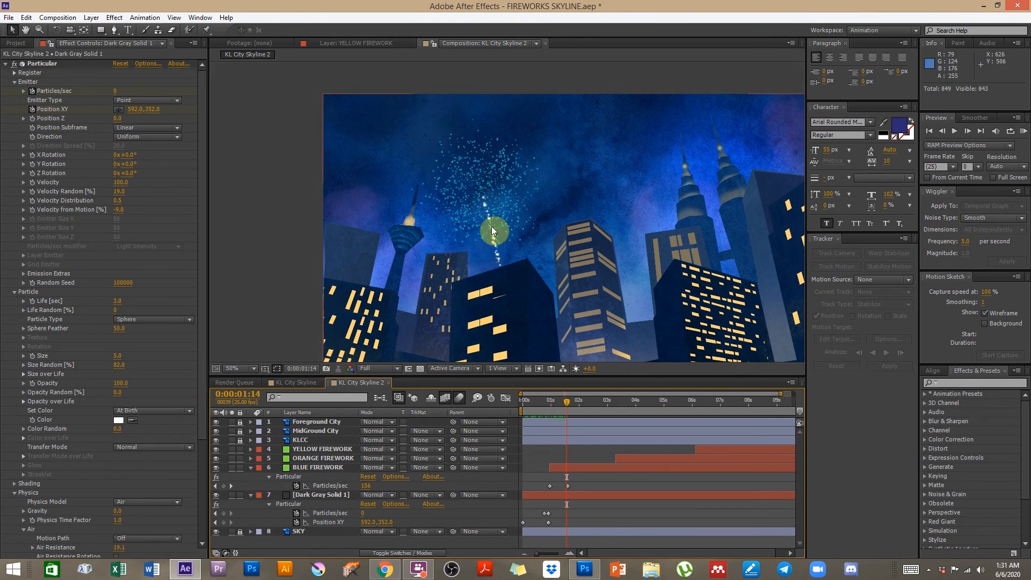
# Step: Set the trail's physics Gravity to 1190 and its Air Spin Amplitude to 14
pyautogui.scroll(-5, 118, 361)
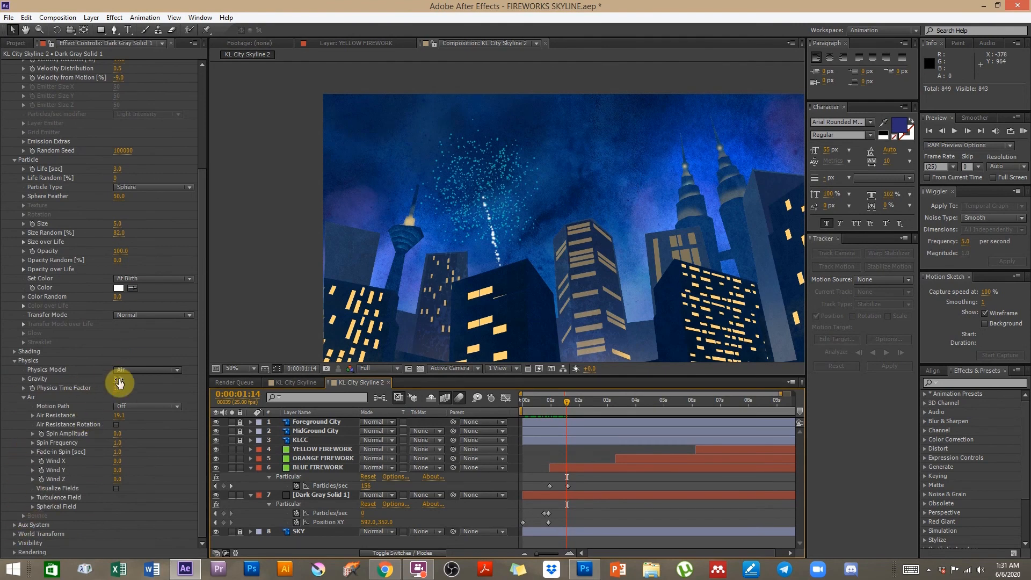
pyautogui.moveTo(120, 379); pyautogui.dragTo(165, 385)
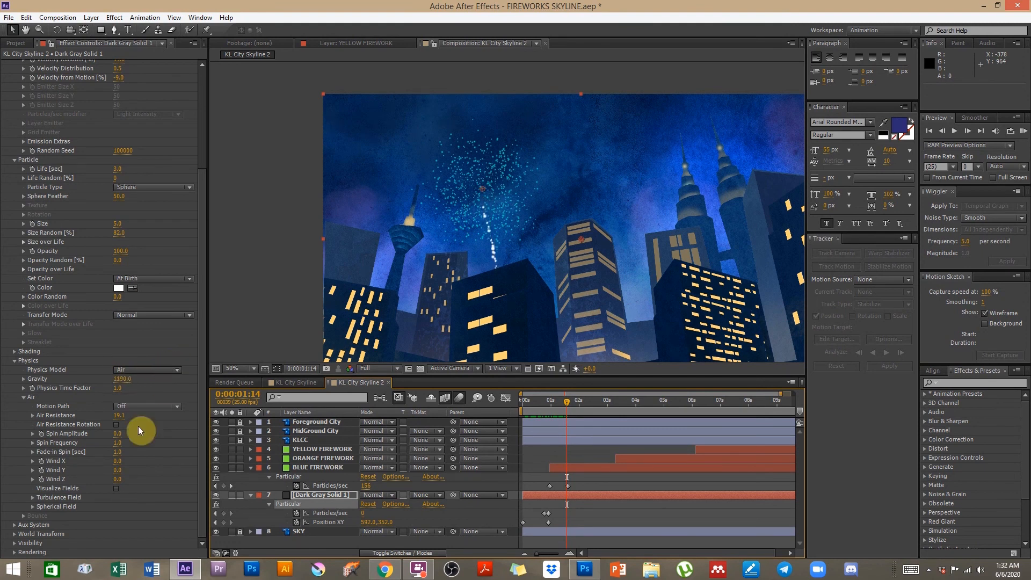
pyautogui.moveTo(116, 433)
pyautogui.mouseDown()
pyautogui.moveTo(133, 432)
pyautogui.moveTo(122, 432)
pyautogui.mouseUp()
pyautogui.moveTo(566, 401)
pyautogui.mouseDown()
pyautogui.moveTo(525, 400)
pyautogui.moveTo(570, 394)
pyautogui.mouseUp()
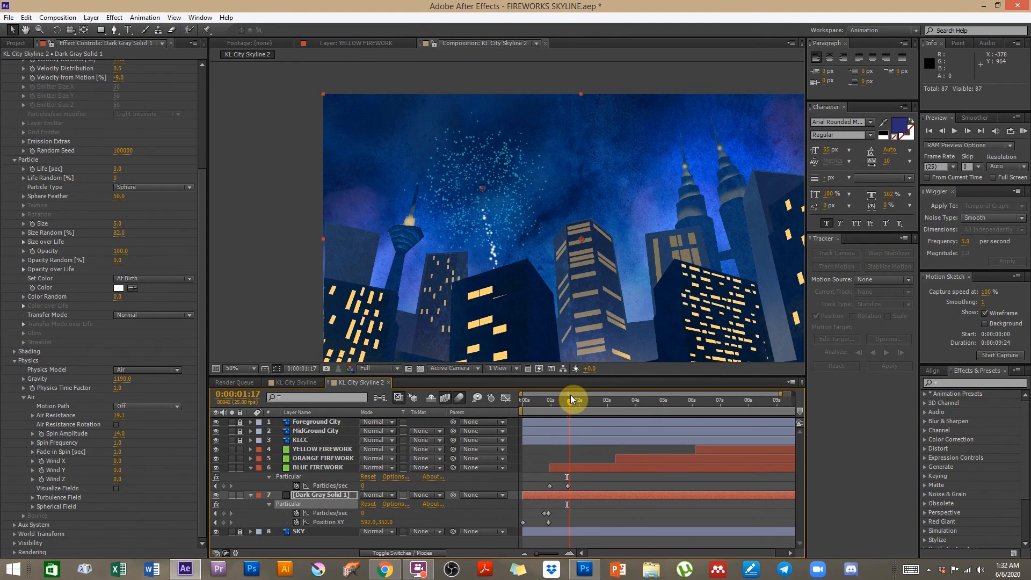
# Step: Shorten the trail's particle Life to 1 second and scrub through the rising trail to check it
pyautogui.click(119, 170)
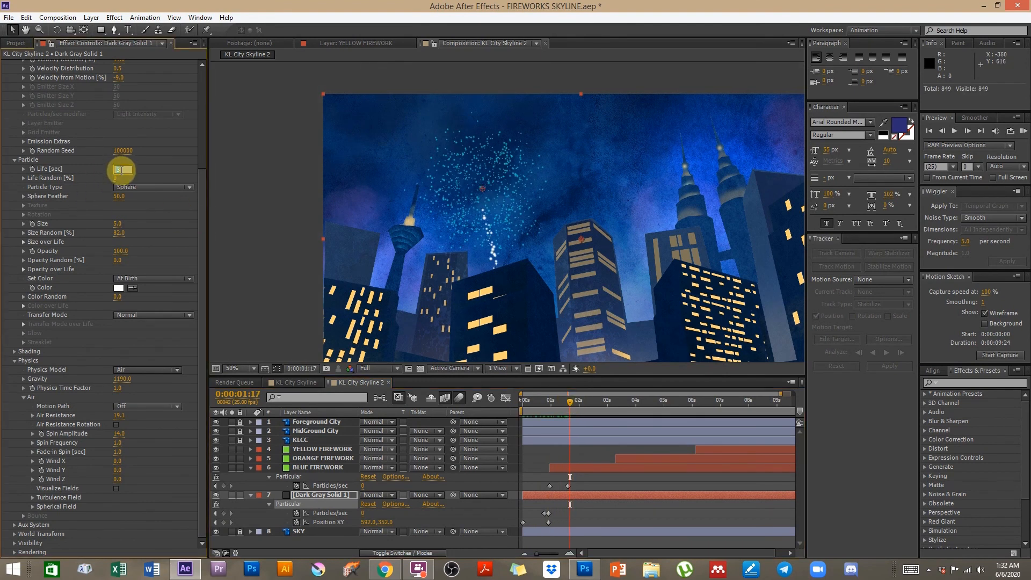
pyautogui.write('2')
pyautogui.click(290, 246)
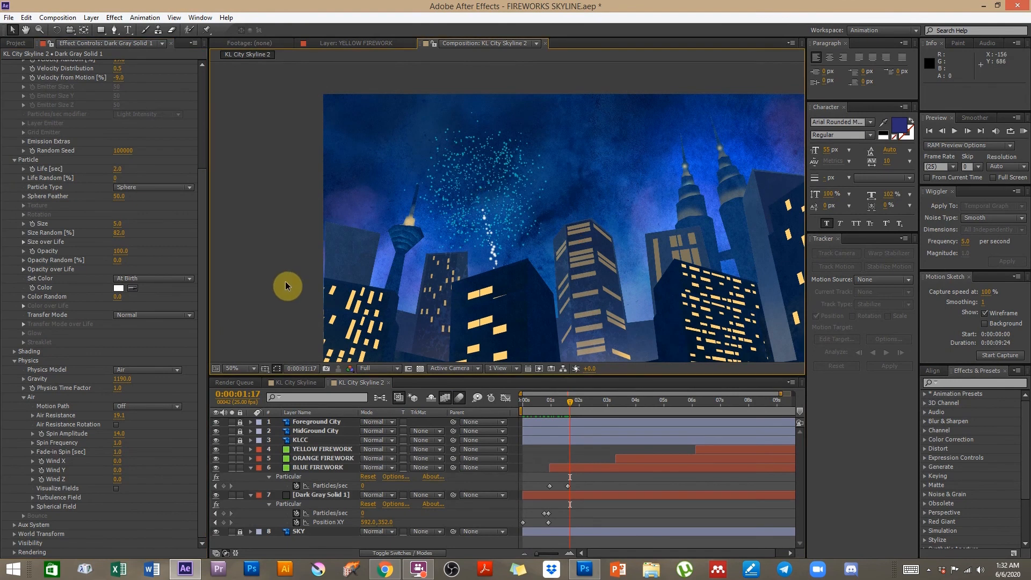
pyautogui.click(119, 169)
pyautogui.click(279, 249)
pyautogui.moveTo(537, 398); pyautogui.dragTo(563, 385)
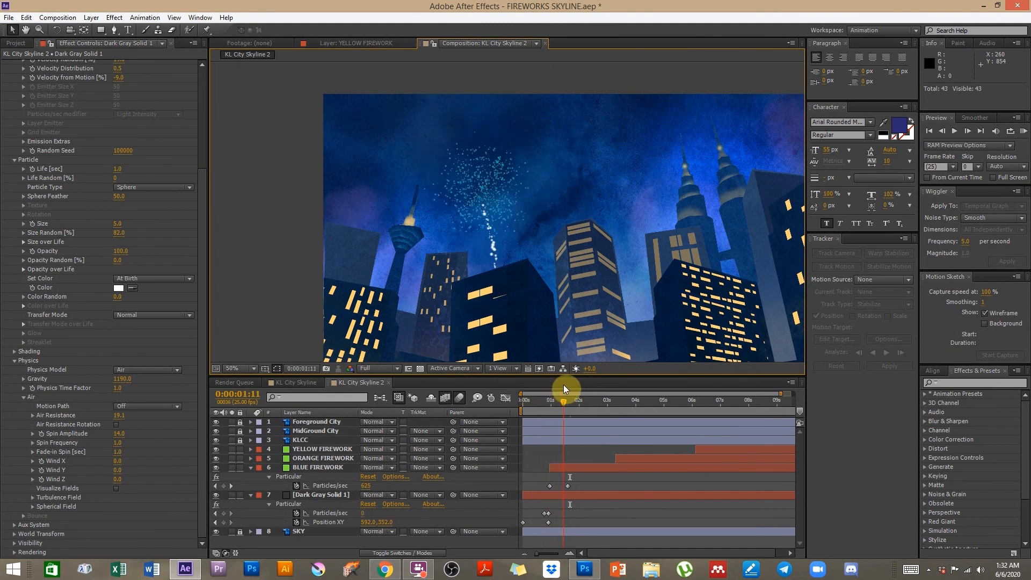
pyautogui.click(247, 234)
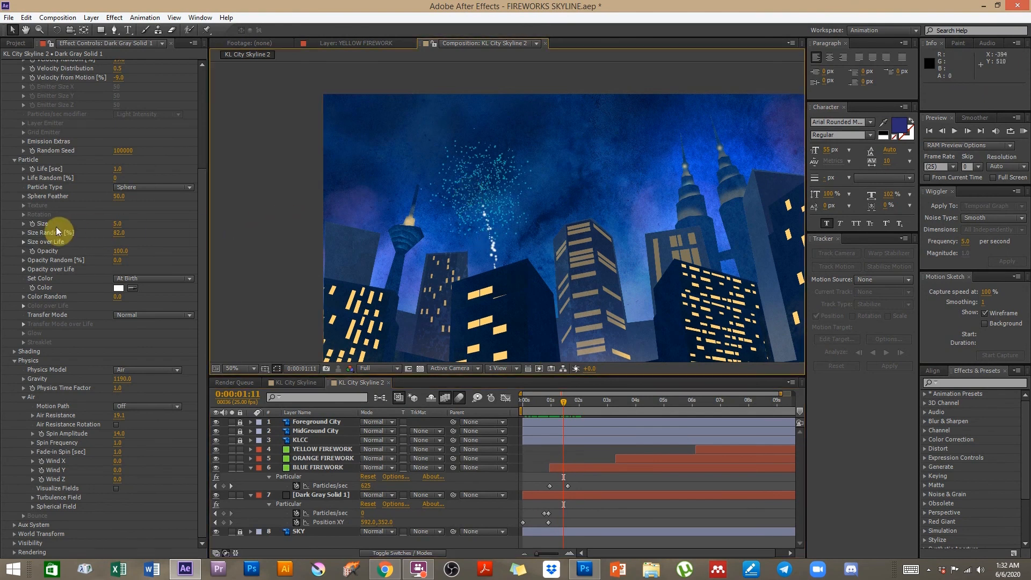
# Step: Draw a Size over Life curve that falls from full size to near zero and scrub through the trail
pyautogui.click(23, 242)
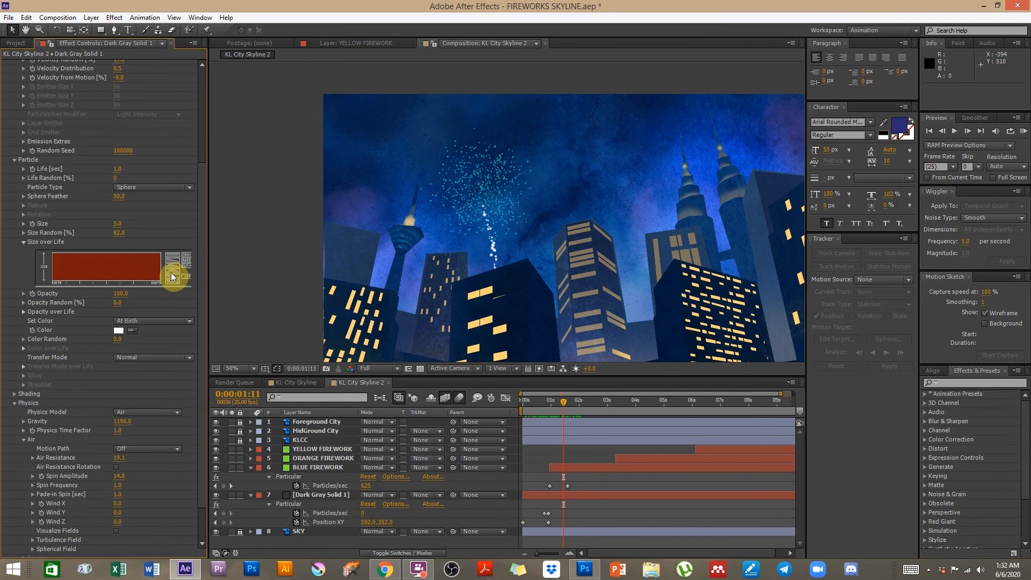
pyautogui.moveTo(50, 255); pyautogui.dragTo(161, 275)
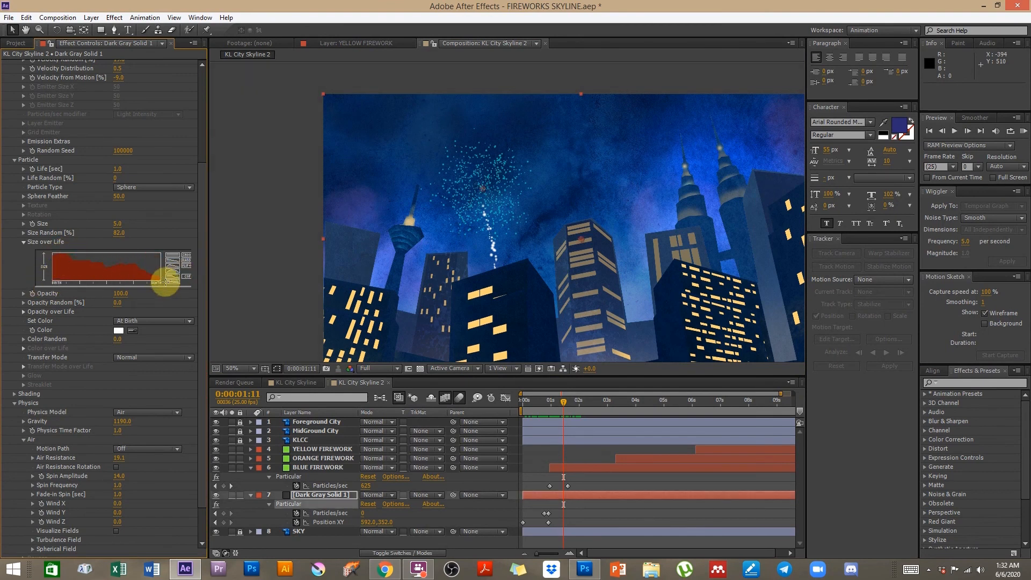
pyautogui.click(629, 433)
pyautogui.click(530, 405)
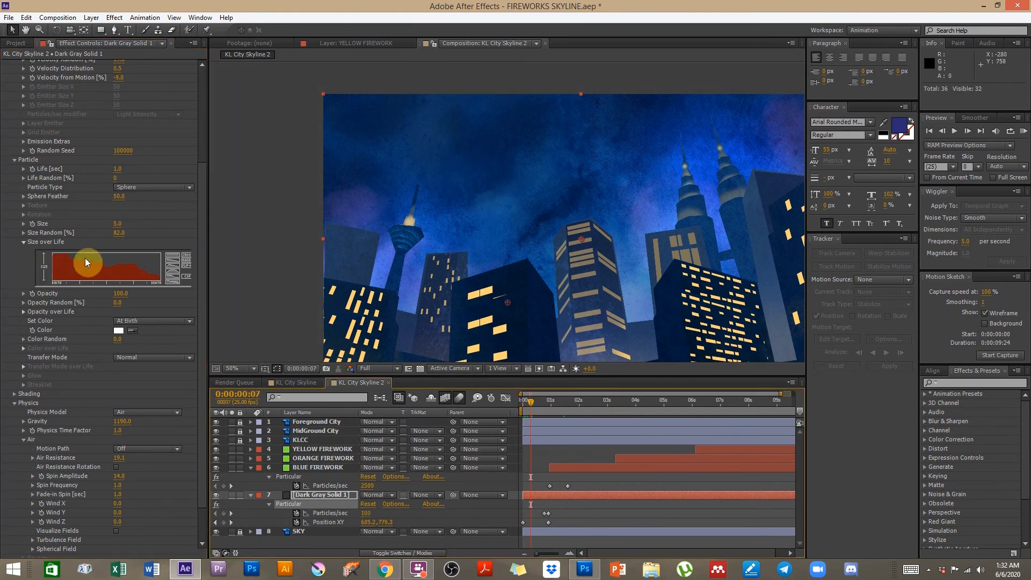
pyautogui.moveTo(61, 262); pyautogui.dragTo(51, 254)
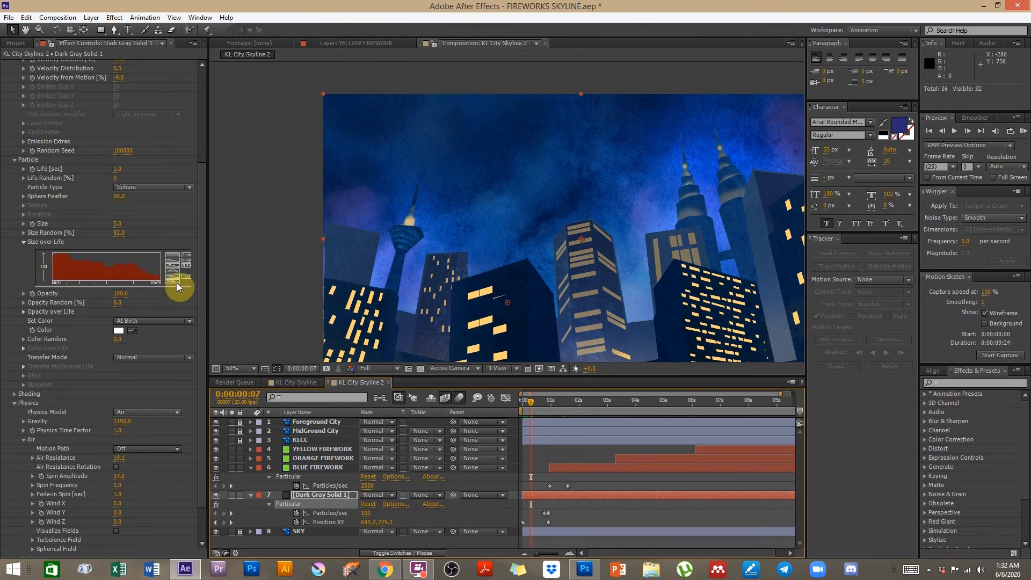
pyautogui.moveTo(528, 406); pyautogui.dragTo(546, 393)
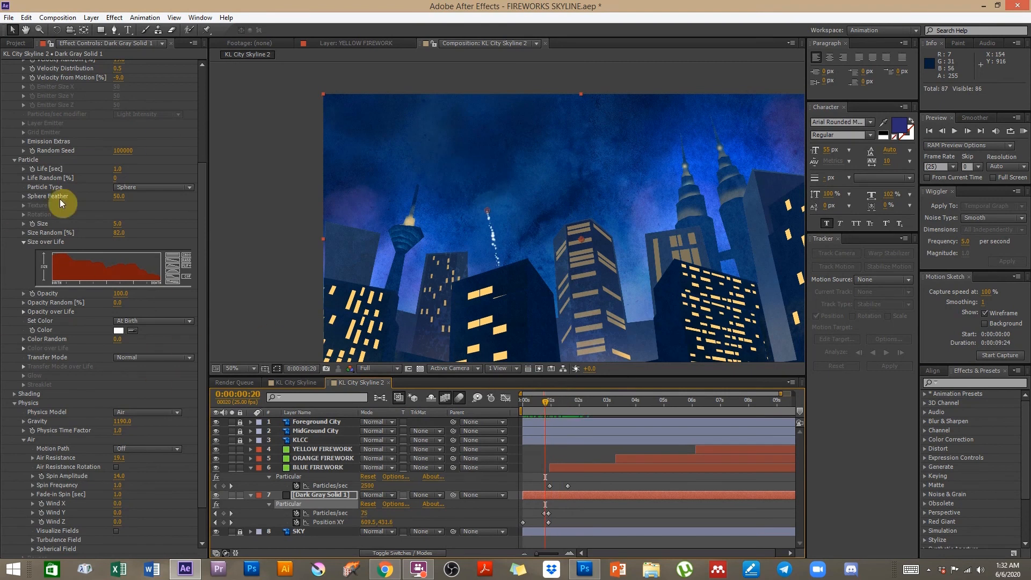
pyautogui.moveTo(529, 398); pyautogui.dragTo(585, 391)
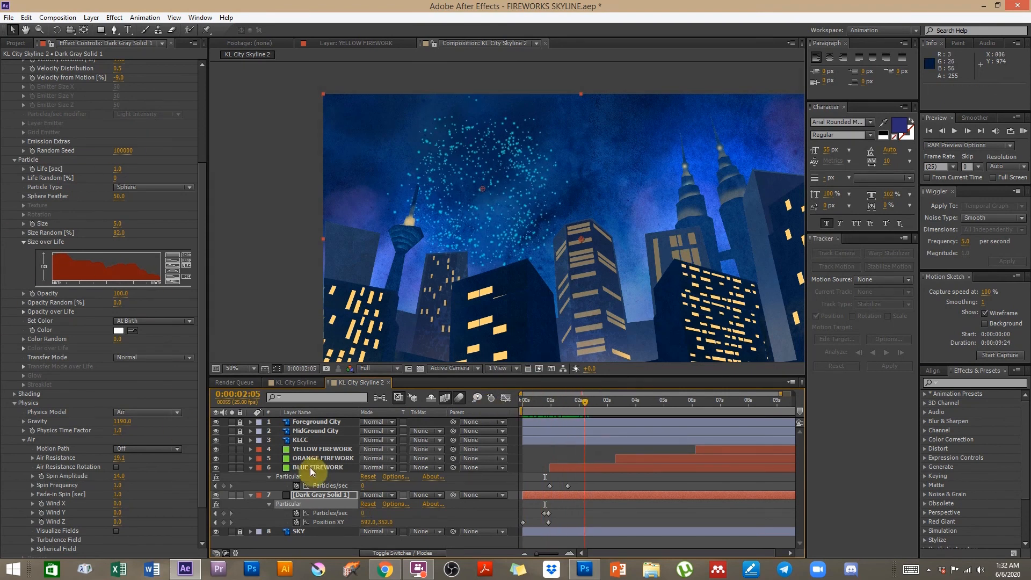
# Step: Collapse the BLUE FIREWORK layer's properties and rename the dark gray solid BLUE FIREWORK STREAM
pyautogui.click(250, 467)
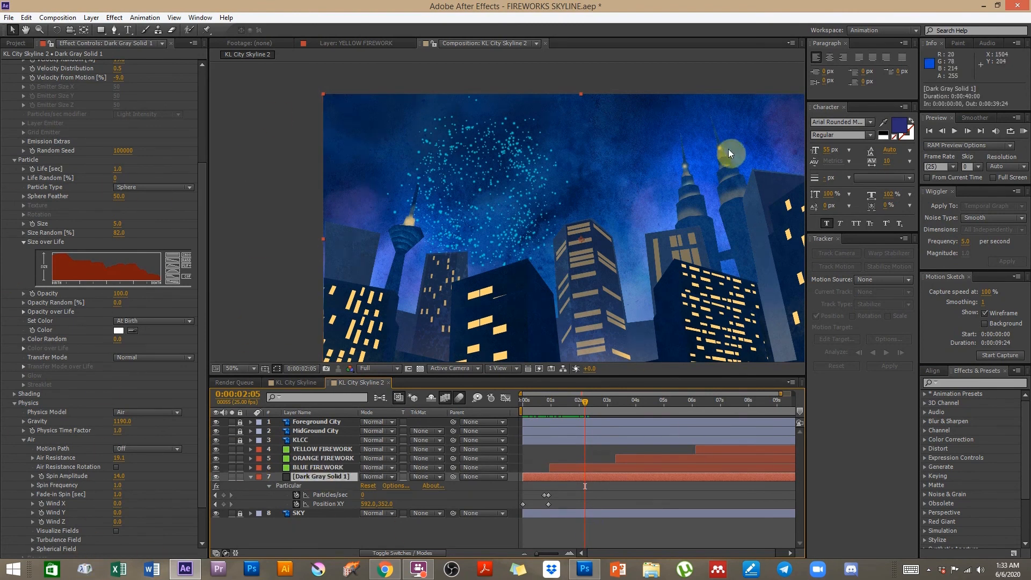
pyautogui.moveTo(593, 399); pyautogui.dragTo(621, 402)
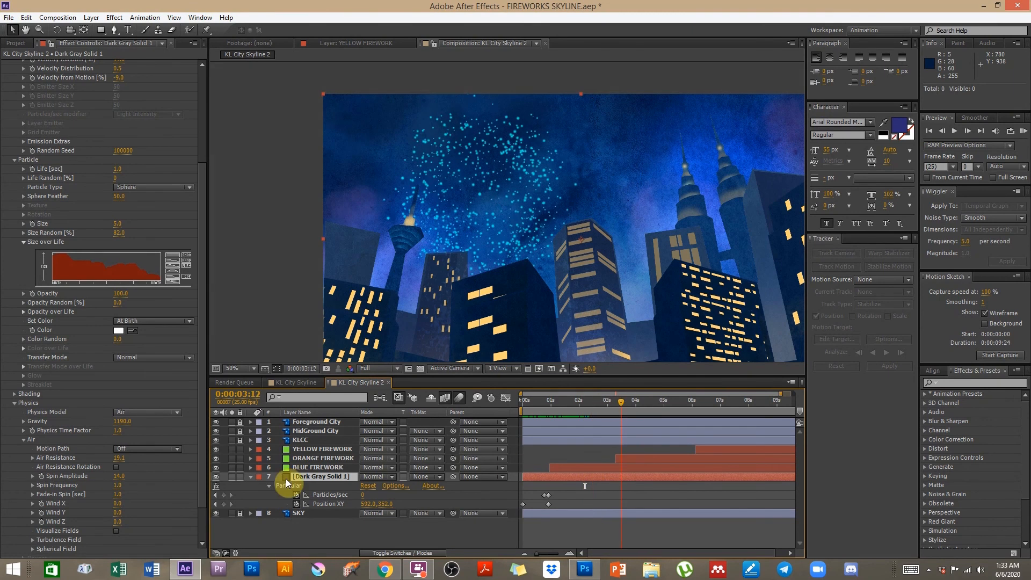
pyautogui.press('Return')
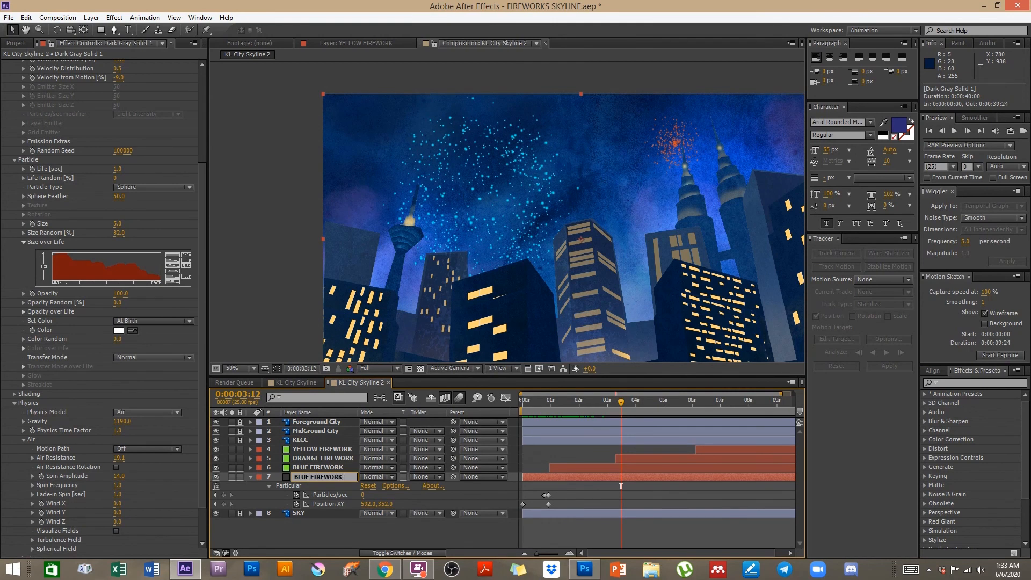
pyautogui.write('BLUE FIREWORK STREAM')
pyautogui.press('Return')
# Step: Duplicate the blue stream layer, place the copy above BLUE FIREWORK, and rename it ORANGE FIREWORK STREAM
pyautogui.hotkey('ctrl', 'd')
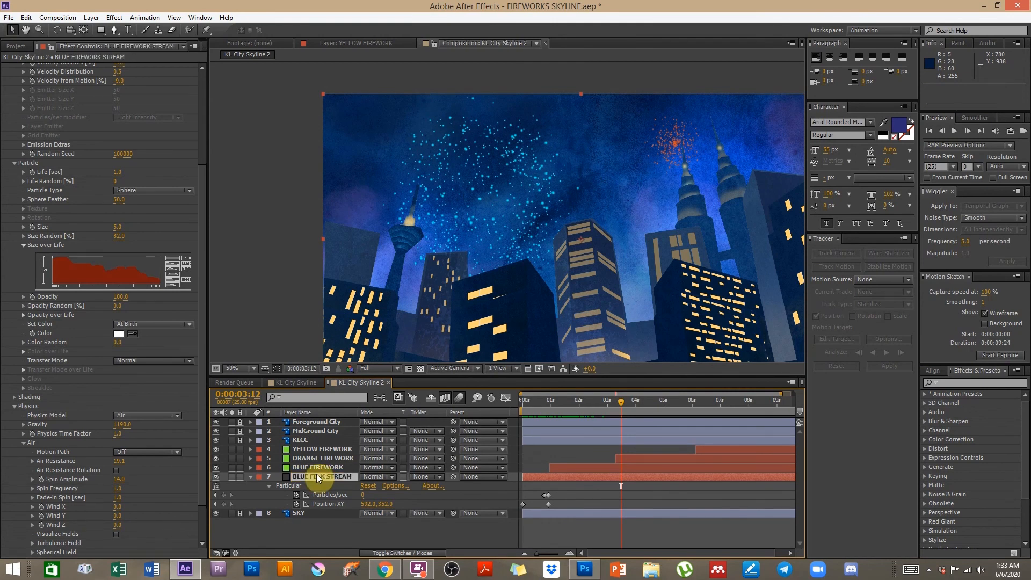
pyautogui.moveTo(317, 475); pyautogui.dragTo(314, 461)
pyautogui.press('Return')
pyautogui.click(327, 469)
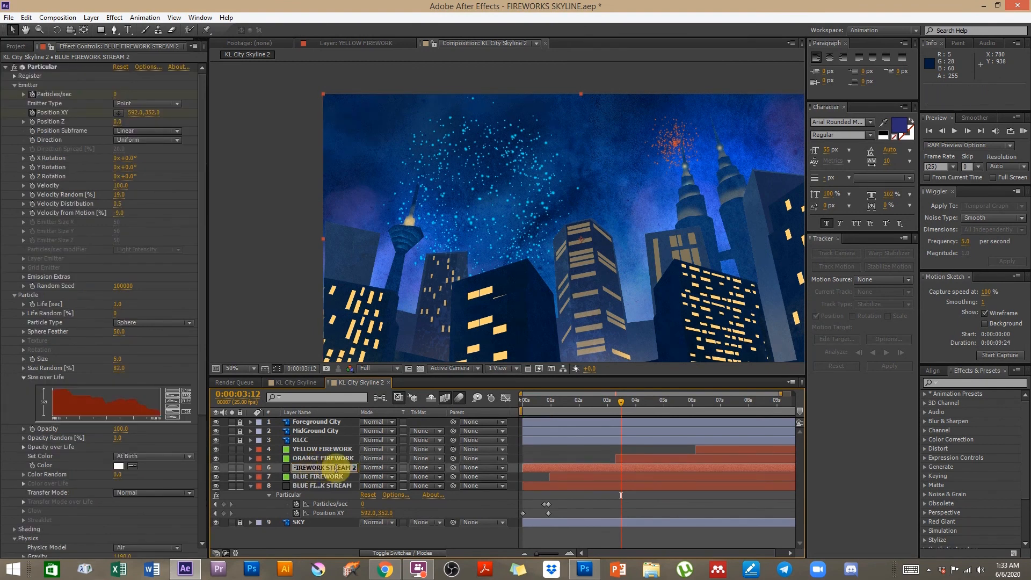
pyautogui.press('BackSpace')
pyautogui.press('BackSpace')
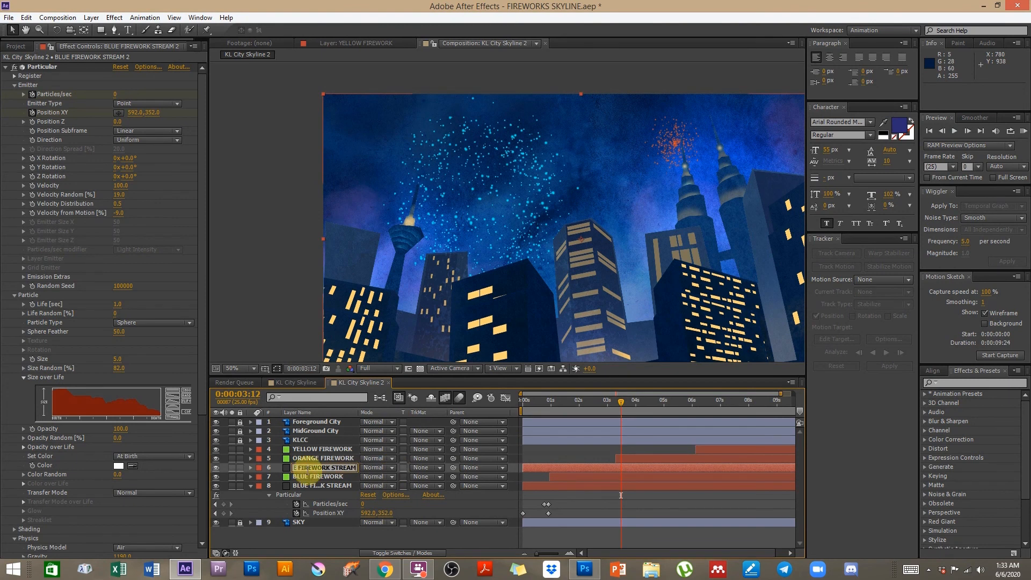
pyautogui.moveTo(294, 468); pyautogui.dragTo(217, 468)
pyautogui.write('ORANG')
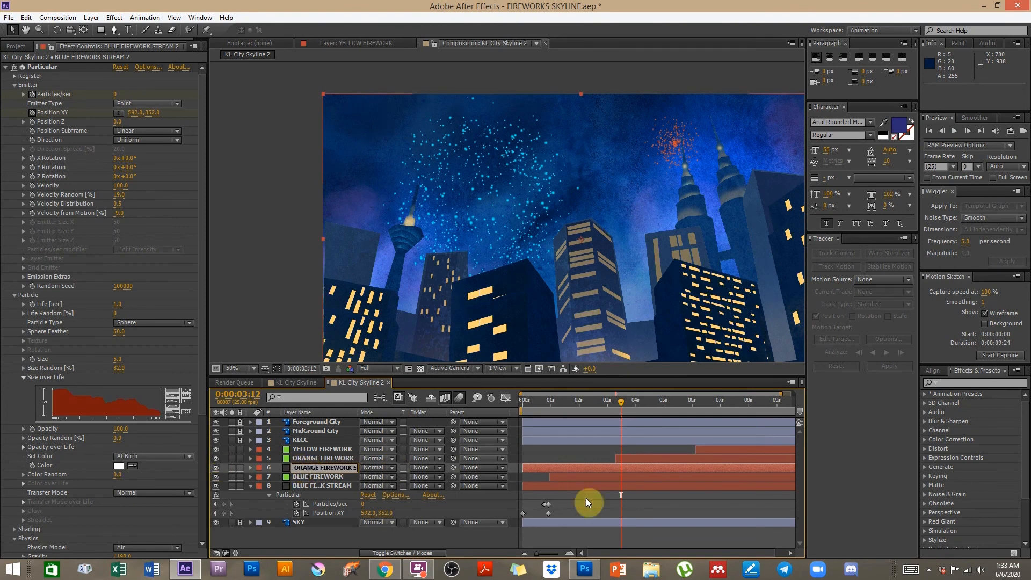
pyautogui.press('Return')
# Step: Shift the ORANGE FIREWORK STREAM layer to start at 0:00:02:10, aligning its last keyframes with the orange burst at 0:00:03:08
pyautogui.moveTo(562, 469); pyautogui.dragTo(617, 469)
pyautogui.press('u')
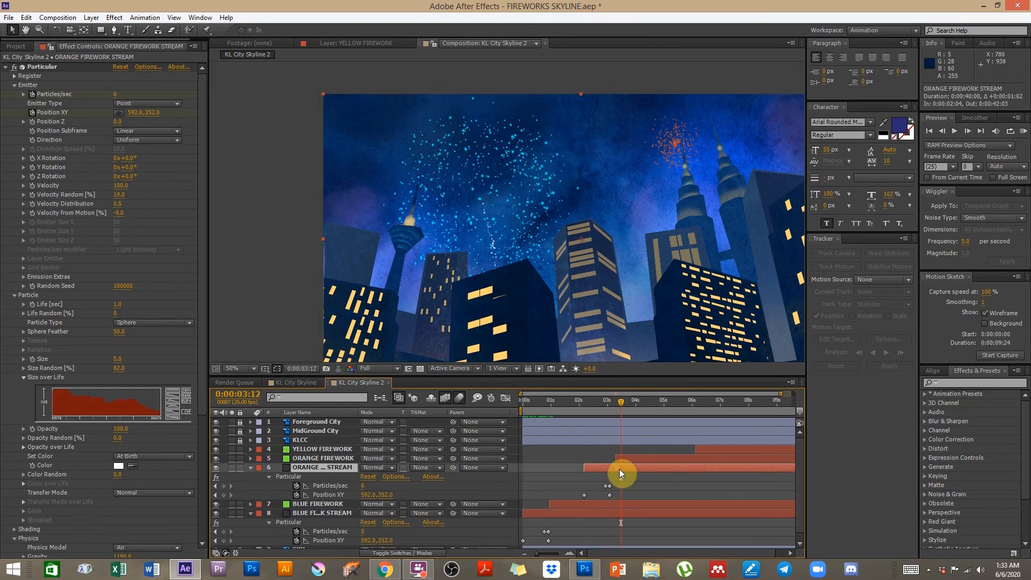
pyautogui.moveTo(620, 398); pyautogui.dragTo(615, 406)
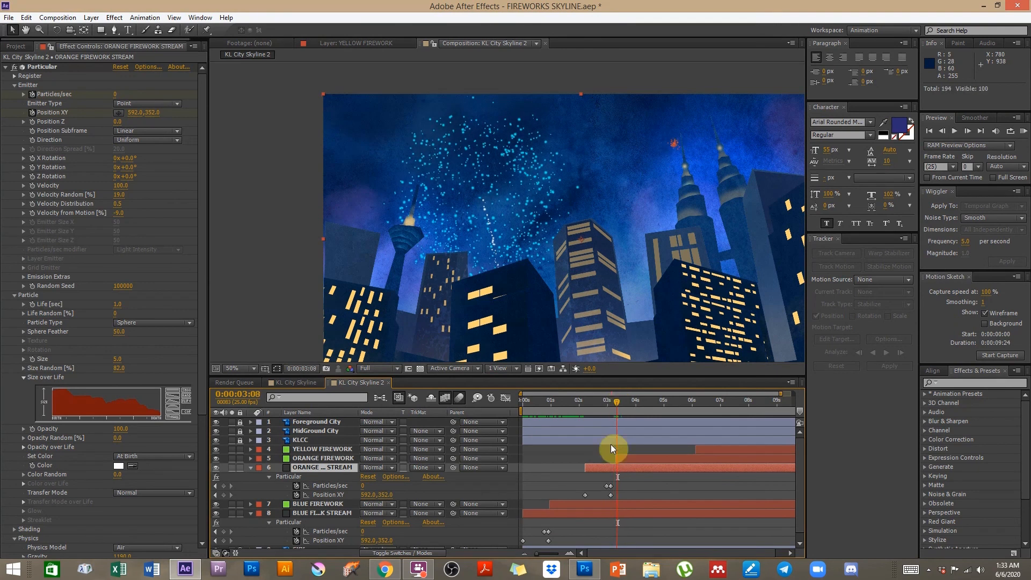
pyautogui.moveTo(608, 464); pyautogui.dragTo(611, 466)
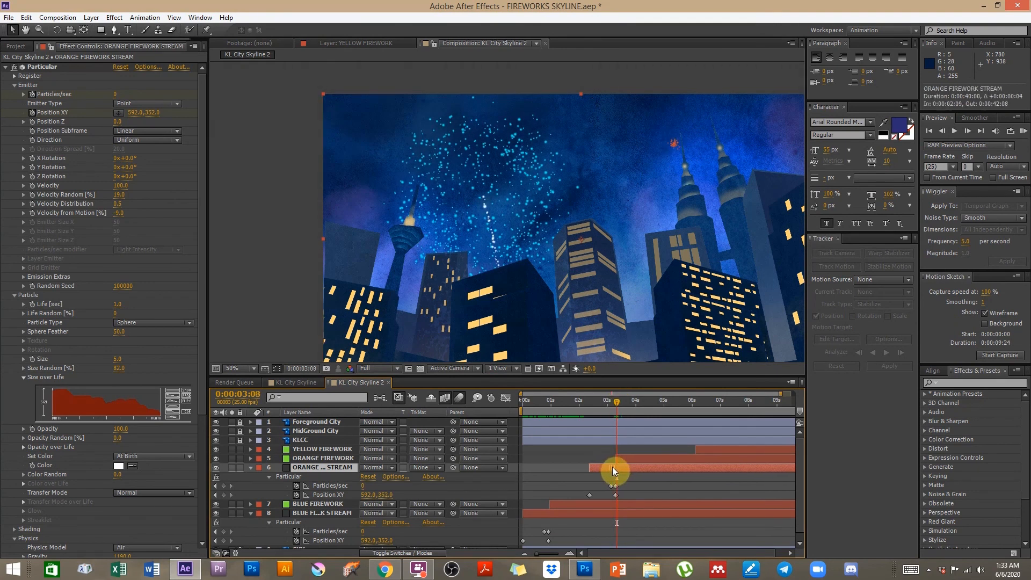
pyautogui.click(625, 494)
pyautogui.click(618, 466)
pyautogui.moveTo(588, 405); pyautogui.dragTo(616, 402)
# Step: Keyframe the orange stream's emitter Position XY at the orange burst, 1302, 192, at 0:00:03:08
pyautogui.click(117, 112)
pyautogui.click(669, 148)
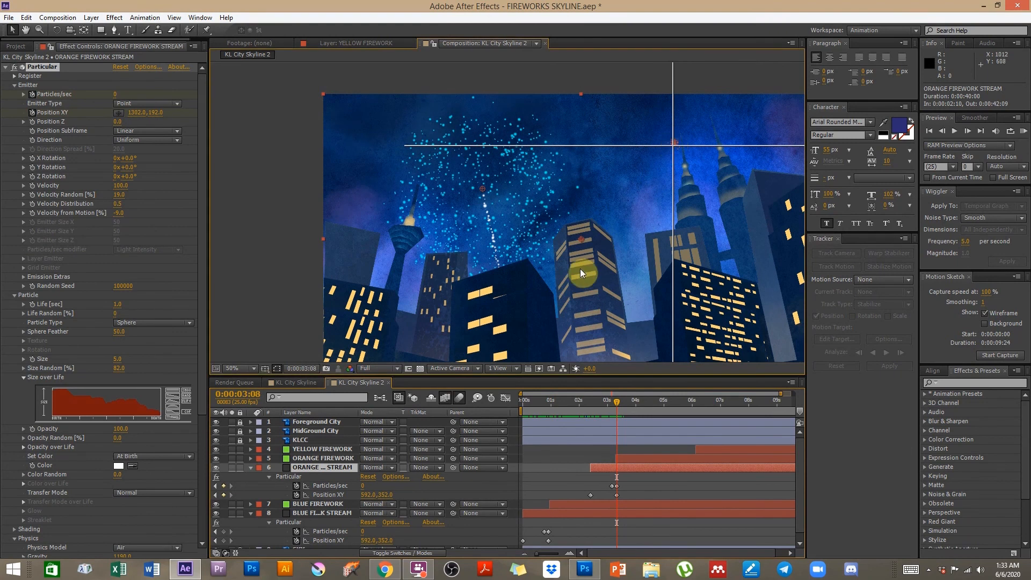
pyautogui.click(673, 145)
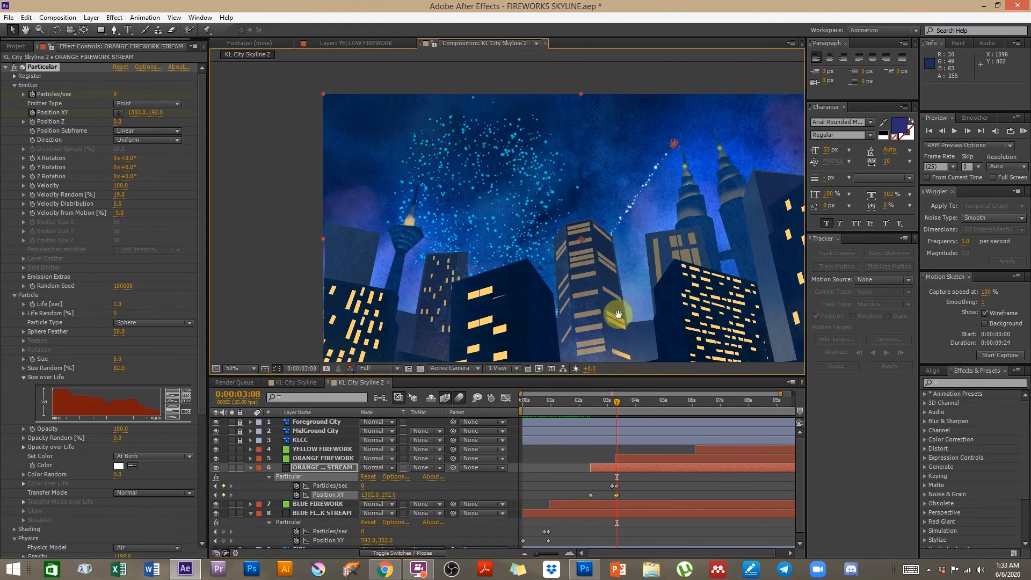
# Step: Set the orange stream's Position XY keyframe at 0:00:02:10 to 1188, 1002, low between the buildings, and check its trail
pyautogui.moveTo(616, 310); pyautogui.dragTo(552, 269)
pyautogui.click(589, 408)
pyautogui.click(591, 495)
pyautogui.moveTo(452, 304); pyautogui.dragTo(587, 318)
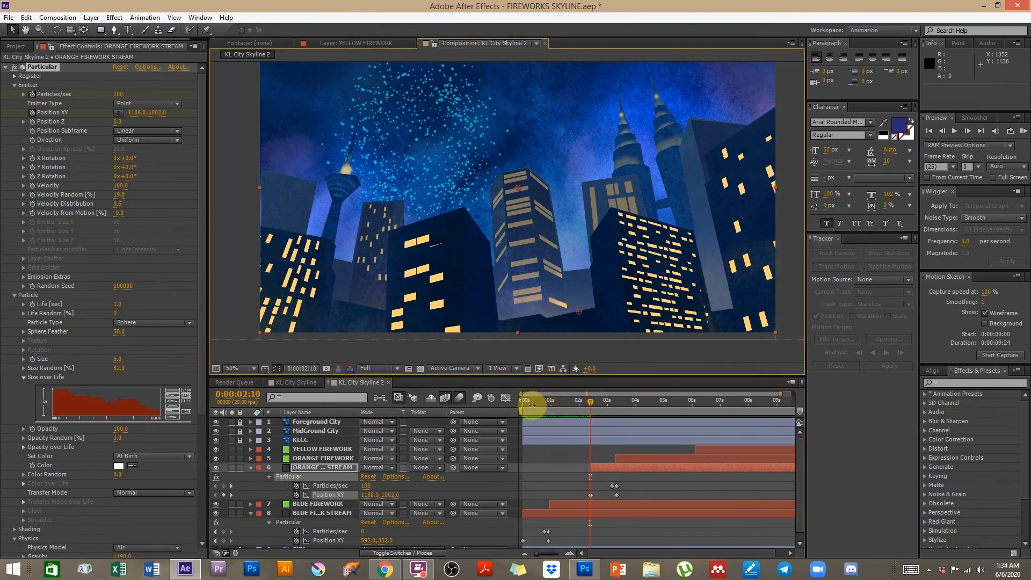
pyautogui.moveTo(526, 407); pyautogui.dragTo(644, 395)
pyautogui.click(562, 404)
# Step: Duplicate the orange stream layer, place the copy above ORANGE FIREWORK, and reveal its keyframes
pyautogui.click(322, 467)
pyautogui.hotkey('ctrl', 'd')
pyautogui.moveTo(324, 462); pyautogui.dragTo(322, 455)
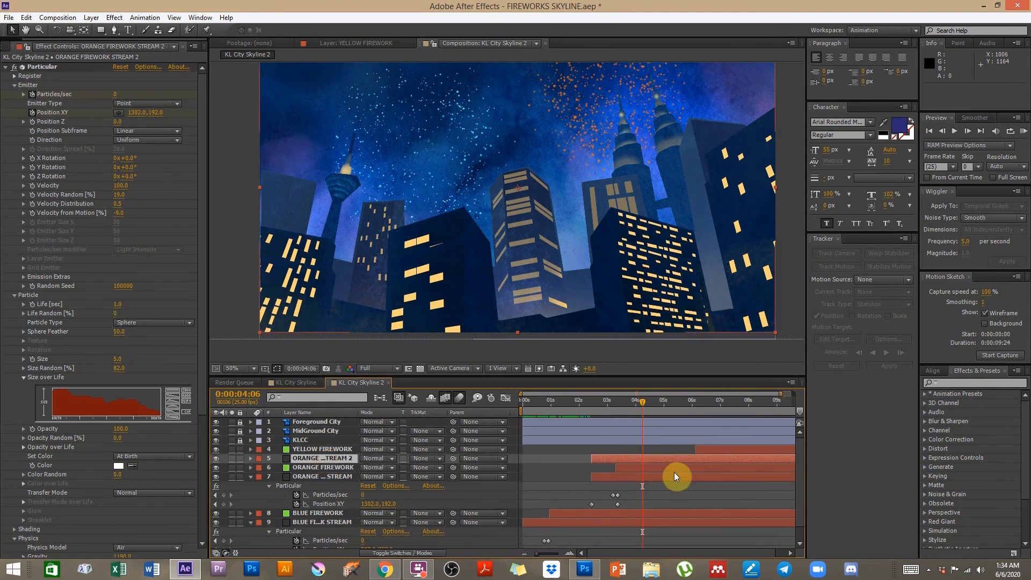
pyautogui.click(628, 459)
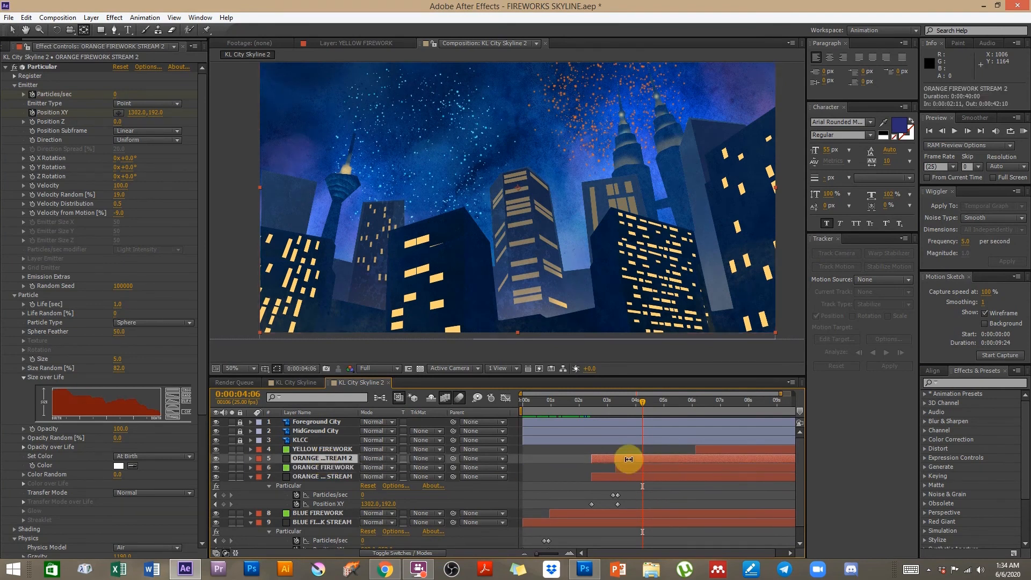
pyautogui.press('u')
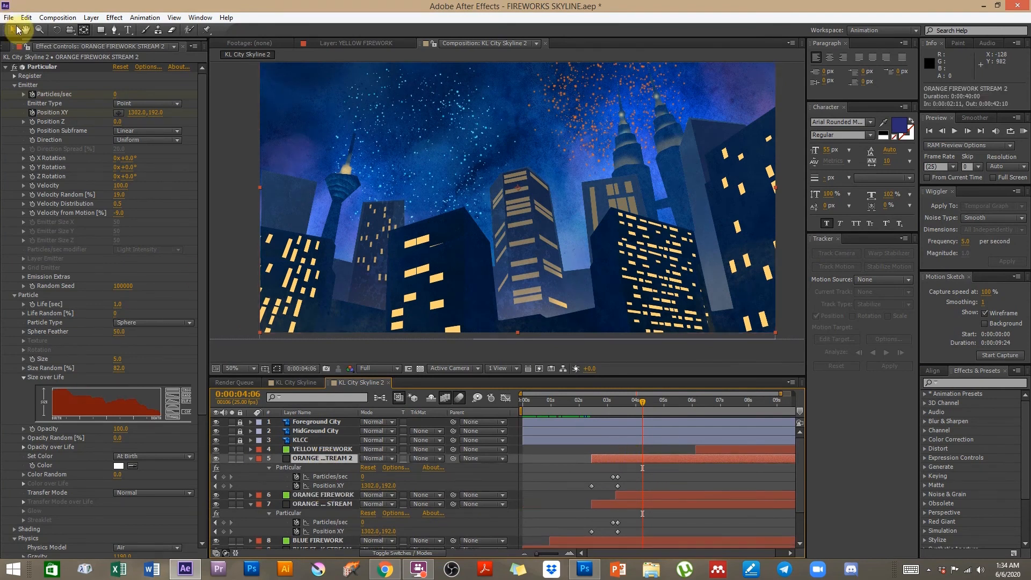
# Step: Shift the duplicated stream layer to start at 0:00:05:05, aligning its last keyframes with the yellow burst's start at 0:00:06:03
pyautogui.moveTo(610, 462); pyautogui.dragTo(688, 457)
pyautogui.moveTo(687, 398); pyautogui.dragTo(703, 404)
pyautogui.click(700, 460)
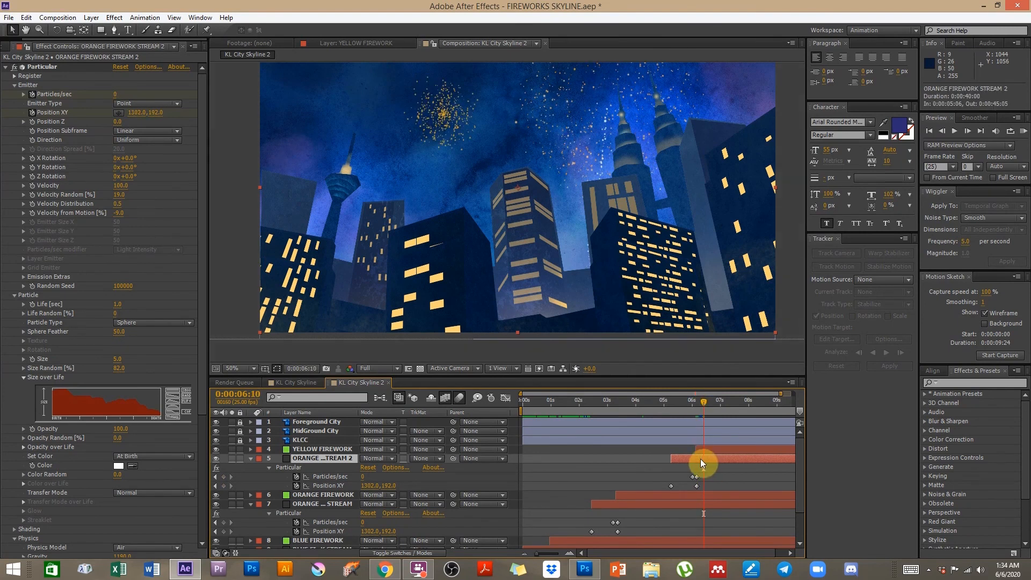
pyautogui.moveTo(701, 459); pyautogui.dragTo(698, 459)
pyautogui.moveTo(700, 402); pyautogui.dragTo(695, 403)
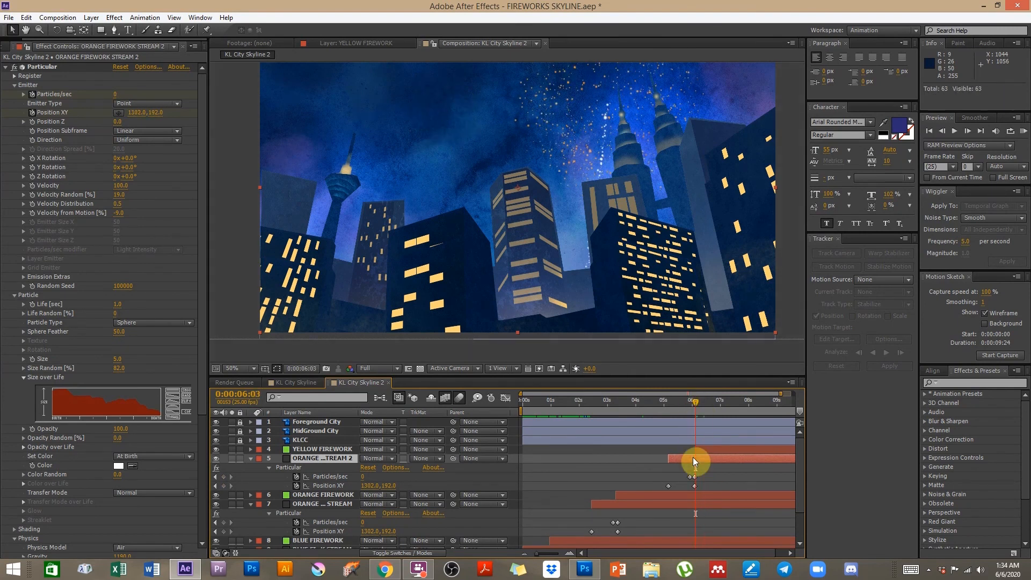
pyautogui.click(693, 458)
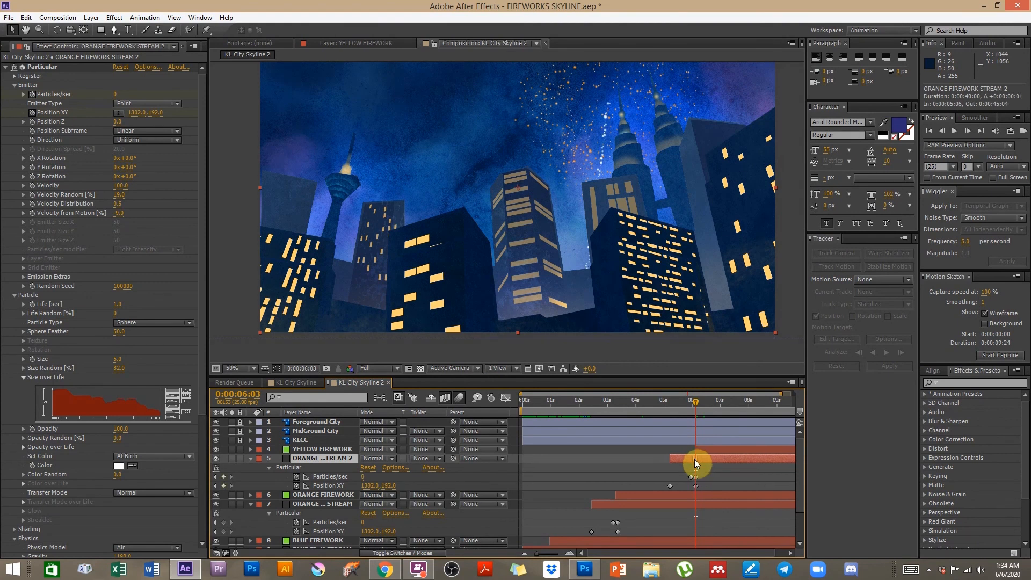
pyautogui.click(694, 478)
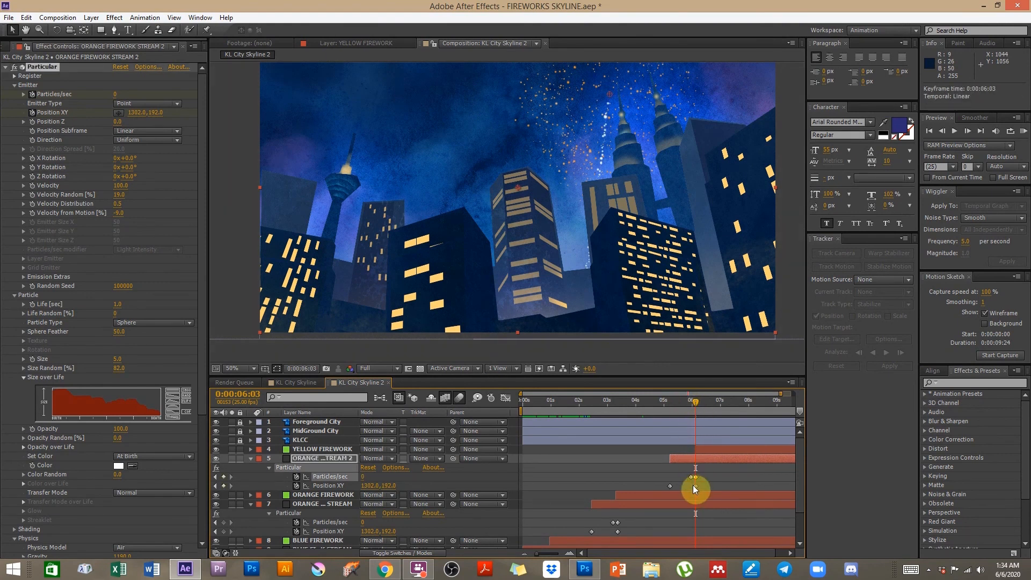
pyautogui.click(693, 485)
pyautogui.moveTo(697, 403); pyautogui.dragTo(719, 402)
pyautogui.click(692, 459)
pyautogui.click(99, 68)
pyautogui.click(118, 112)
pyautogui.click(443, 108)
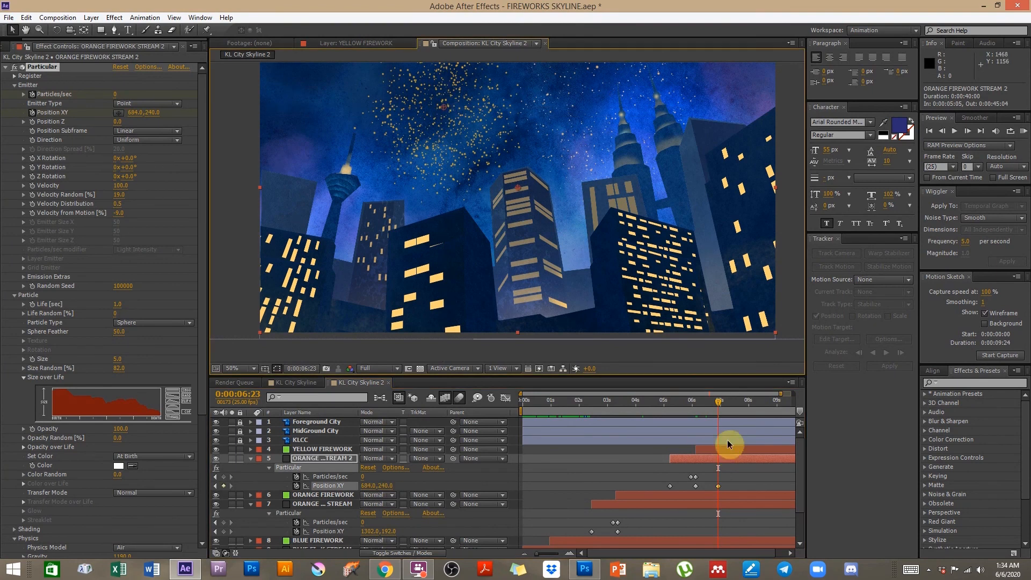
pyautogui.moveTo(712, 403); pyautogui.dragTo(702, 403)
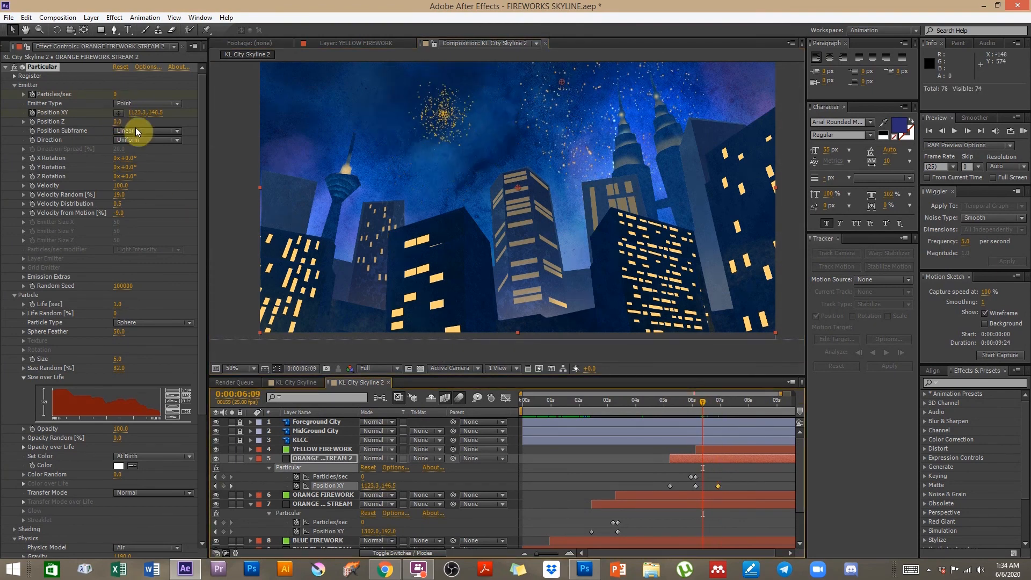
pyautogui.click(719, 487)
pyautogui.press('Delete')
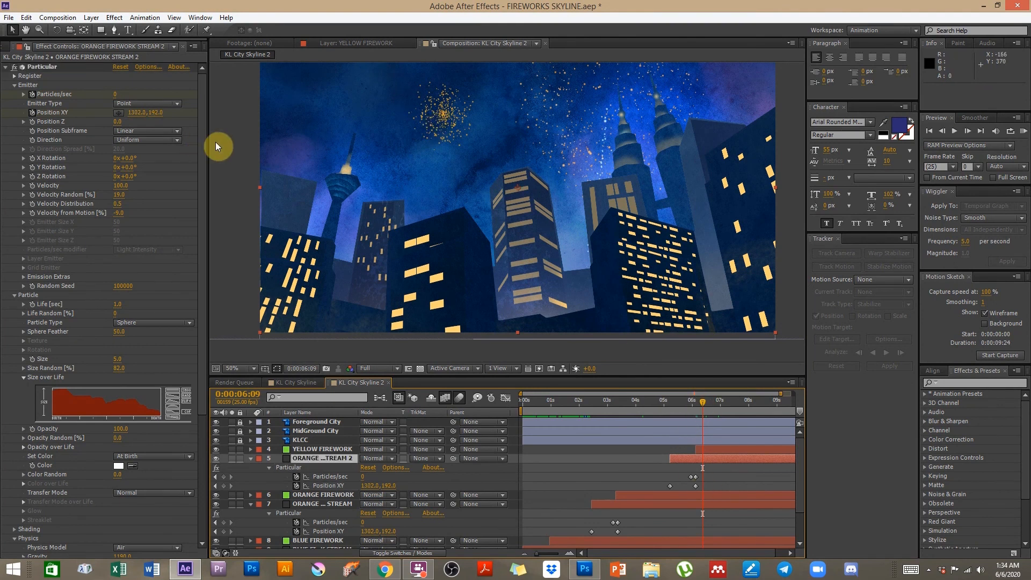
# Step: Show the rulers and place guides crossing at the yellow burst's centre, at about X 678 and Y 264
pyautogui.hotkey('ctrl', 'r')
pyautogui.moveTo(214, 140); pyautogui.dragTo(447, 175)
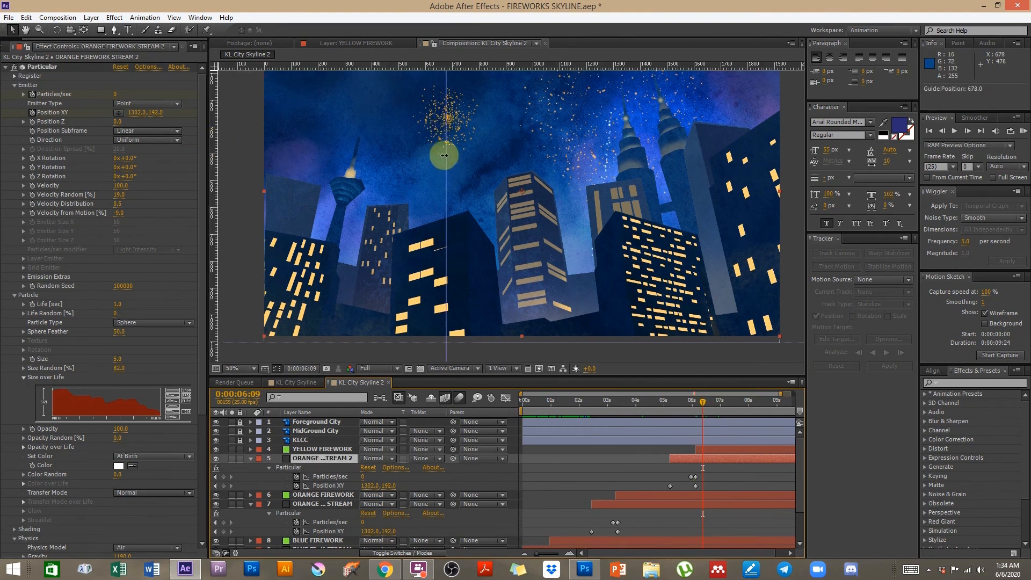
pyautogui.moveTo(449, 66); pyautogui.dragTo(430, 117)
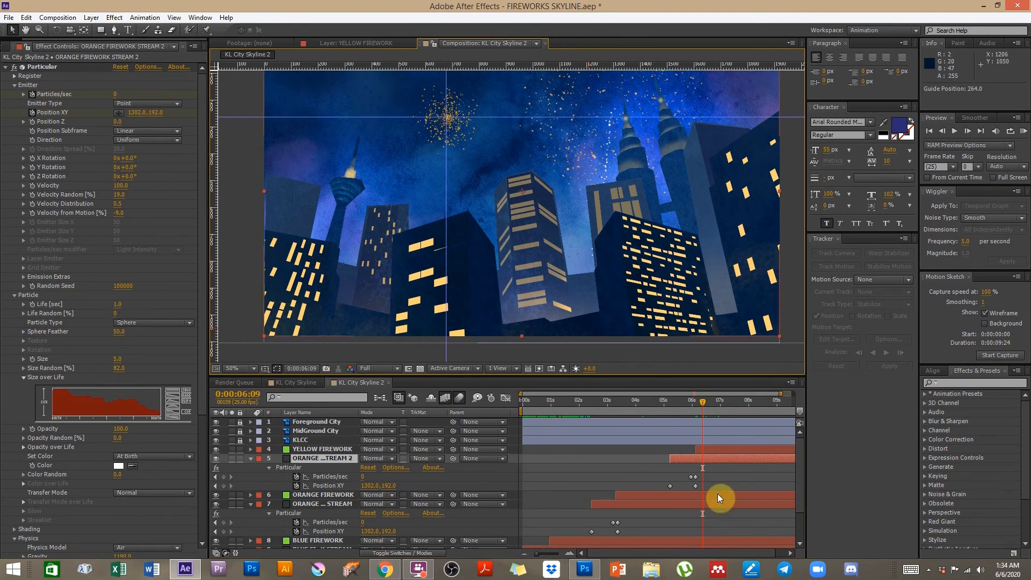
# Step: Set the duplicated stream's Position XY keyframe at 0:00:06:03 to the guide intersection, 676, 262
pyautogui.moveTo(700, 400); pyautogui.dragTo(699, 402)
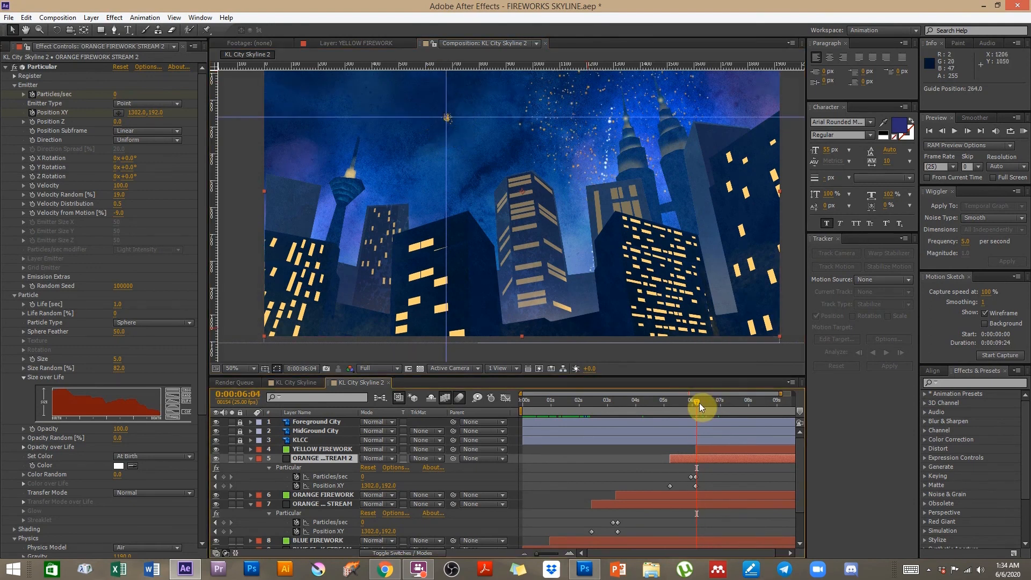
pyautogui.click(696, 486)
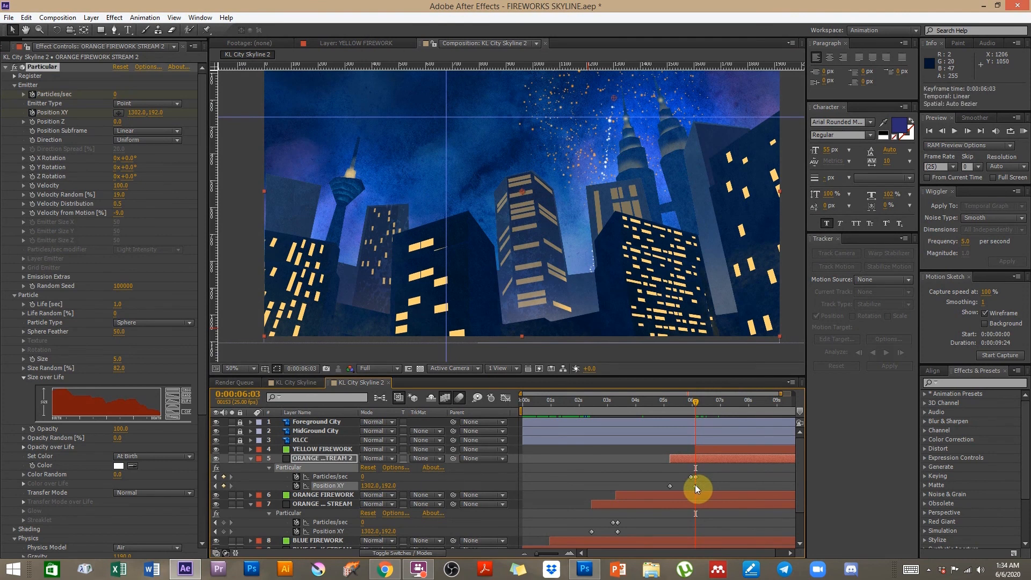
pyautogui.click(119, 112)
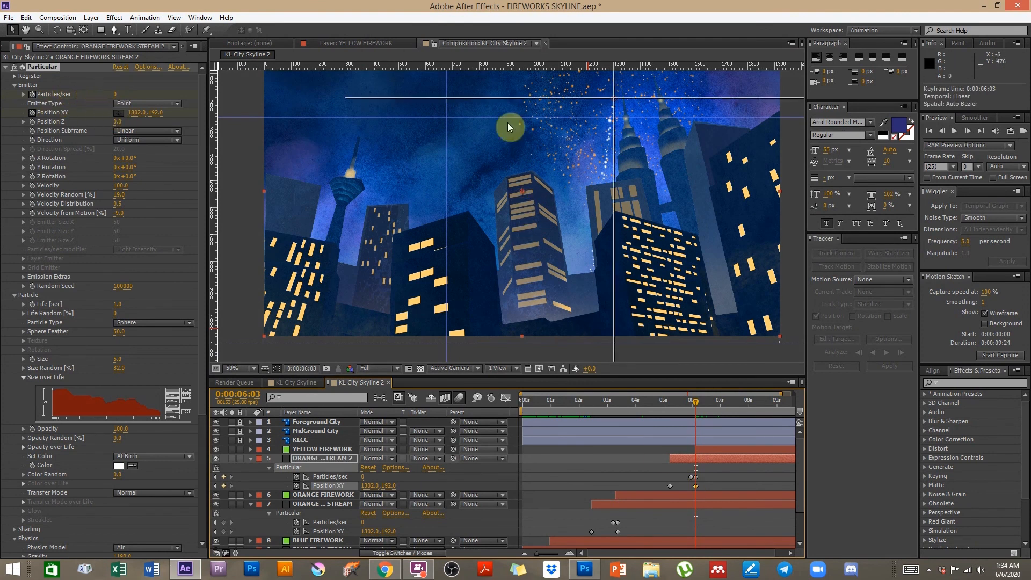
pyautogui.click(445, 116)
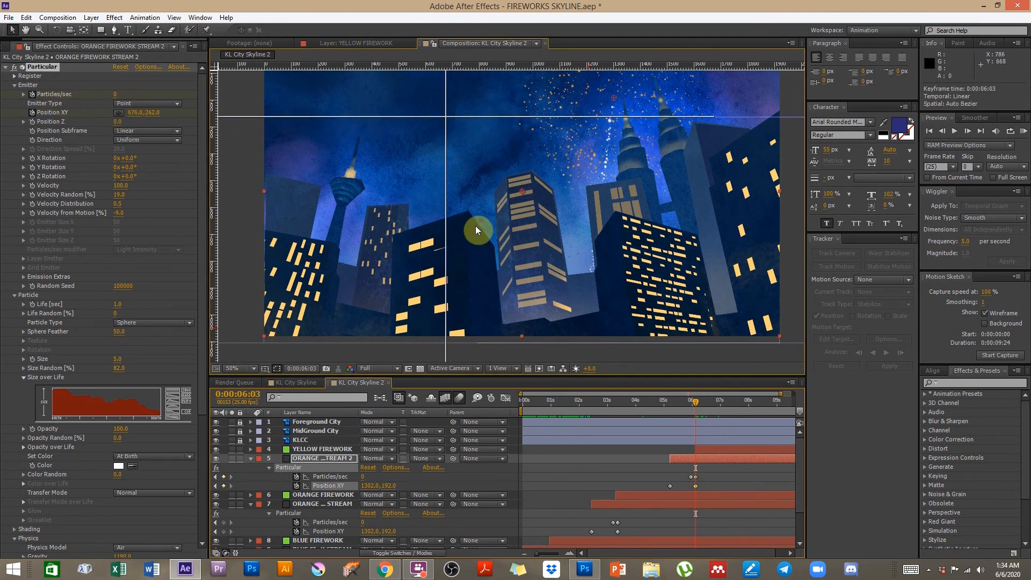
# Step: Check the yellow burst at 0:00:06:18 and move both guides outside the composition frame
pyautogui.moveTo(695, 410)
pyautogui.mouseDown()
pyautogui.moveTo(668, 411)
pyautogui.moveTo(711, 402)
pyautogui.mouseUp()
pyautogui.moveTo(416, 116); pyautogui.dragTo(430, 355)
pyautogui.moveTo(445, 224); pyautogui.dragTo(237, 226)
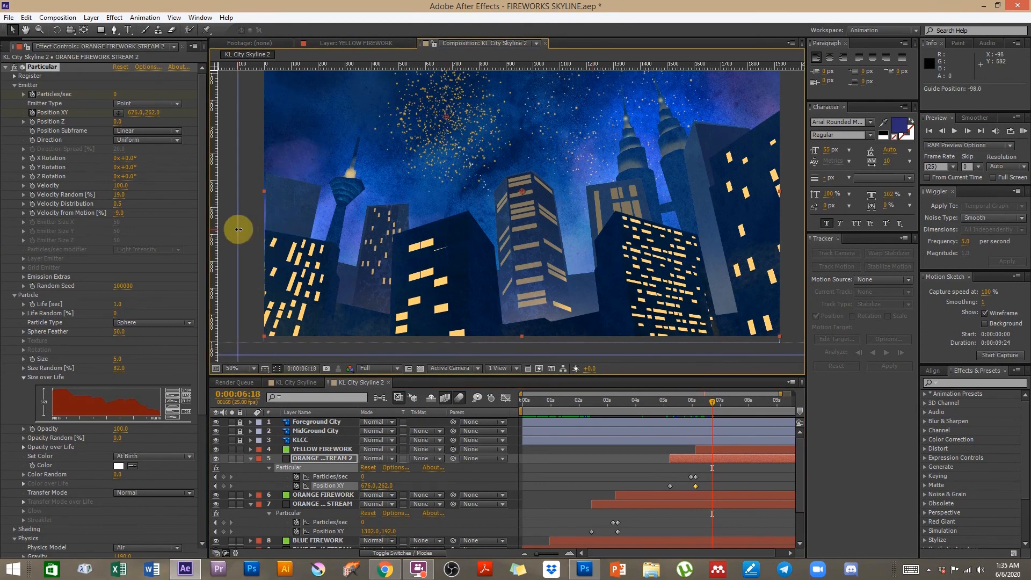
# Step: Enlarge the composition viewer by shrinking the timeline, centre the picture at 50% magnification, and start a RAM preview
pyautogui.press(',')
pyautogui.moveTo(518, 374); pyautogui.dragTo(518, 442)
pyautogui.press('space')
pyautogui.moveTo(523, 253); pyautogui.dragTo(521, 273)
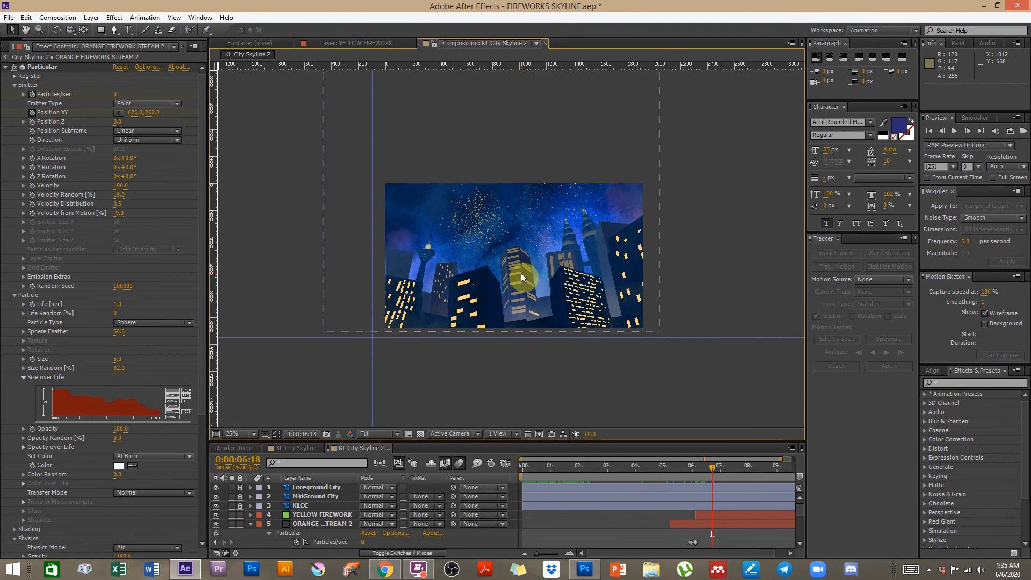
pyautogui.press('.')
pyautogui.click(1023, 131)
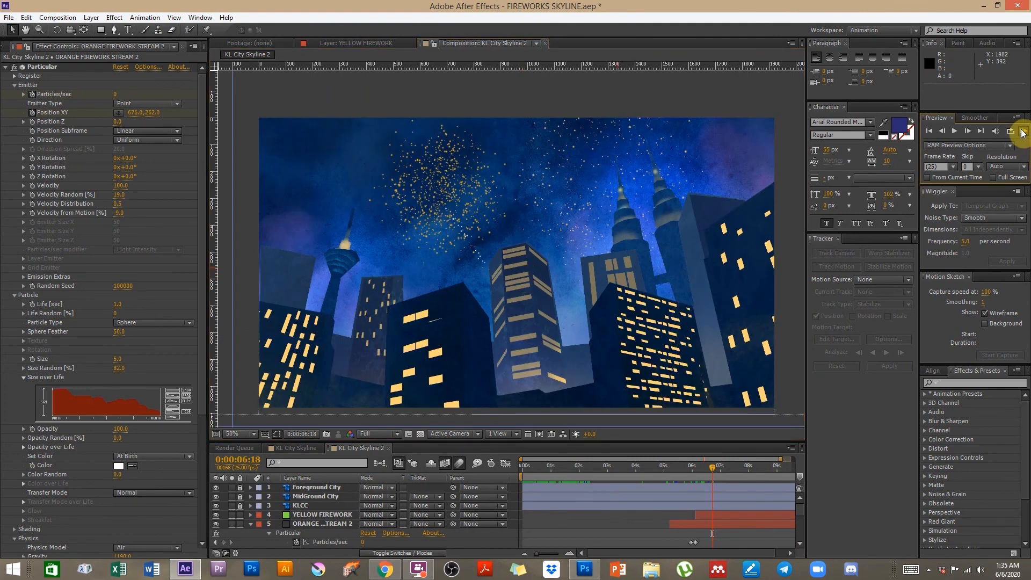